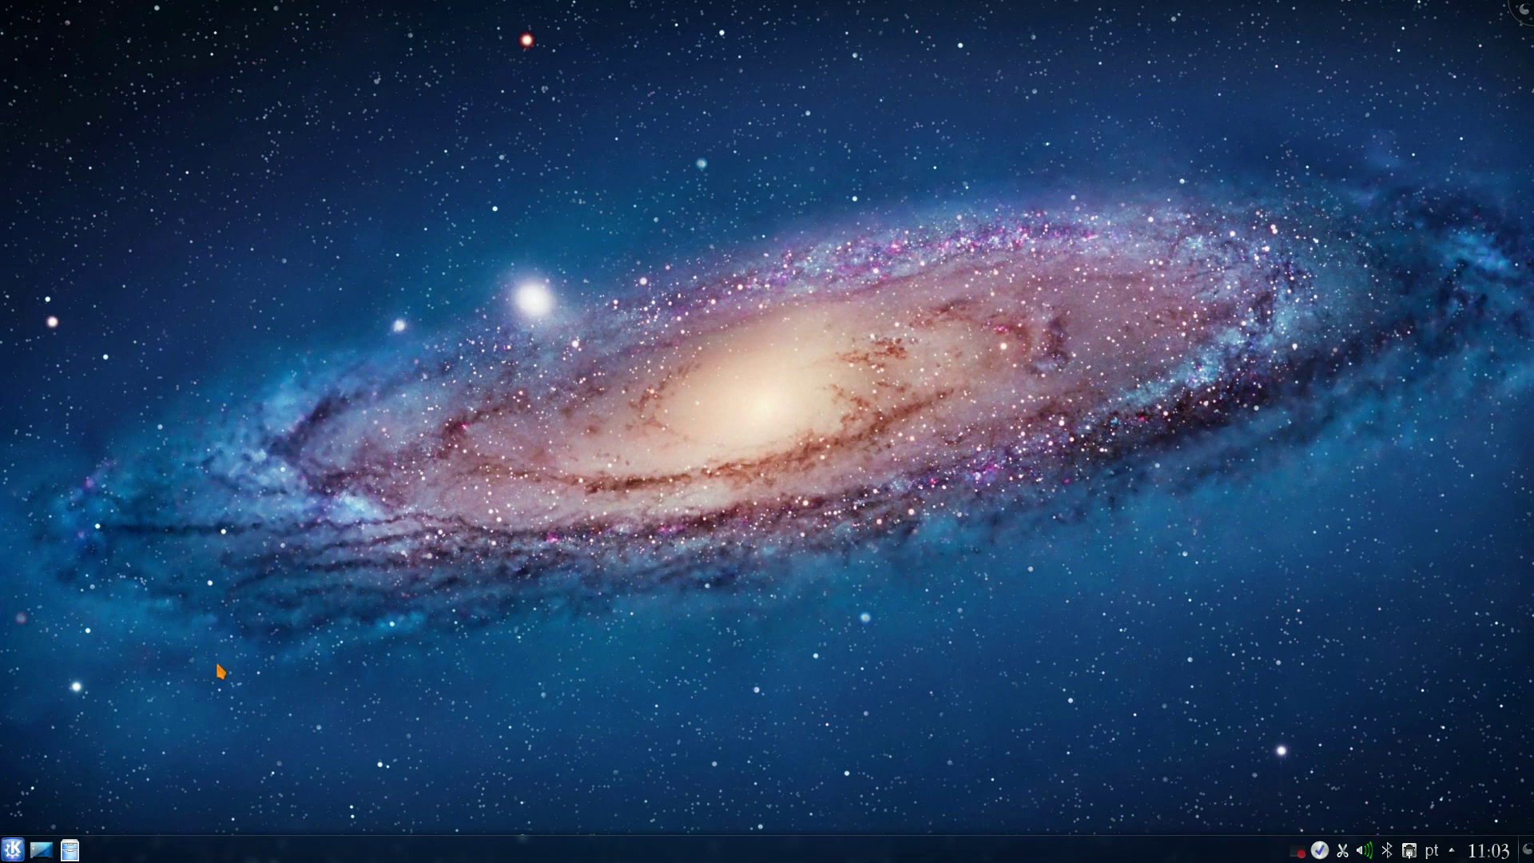
Step: Display the full kernel and system information with uname -a in a terminal, and close the terminal
{"action": "left_click", "coordinate": [13, 848]}
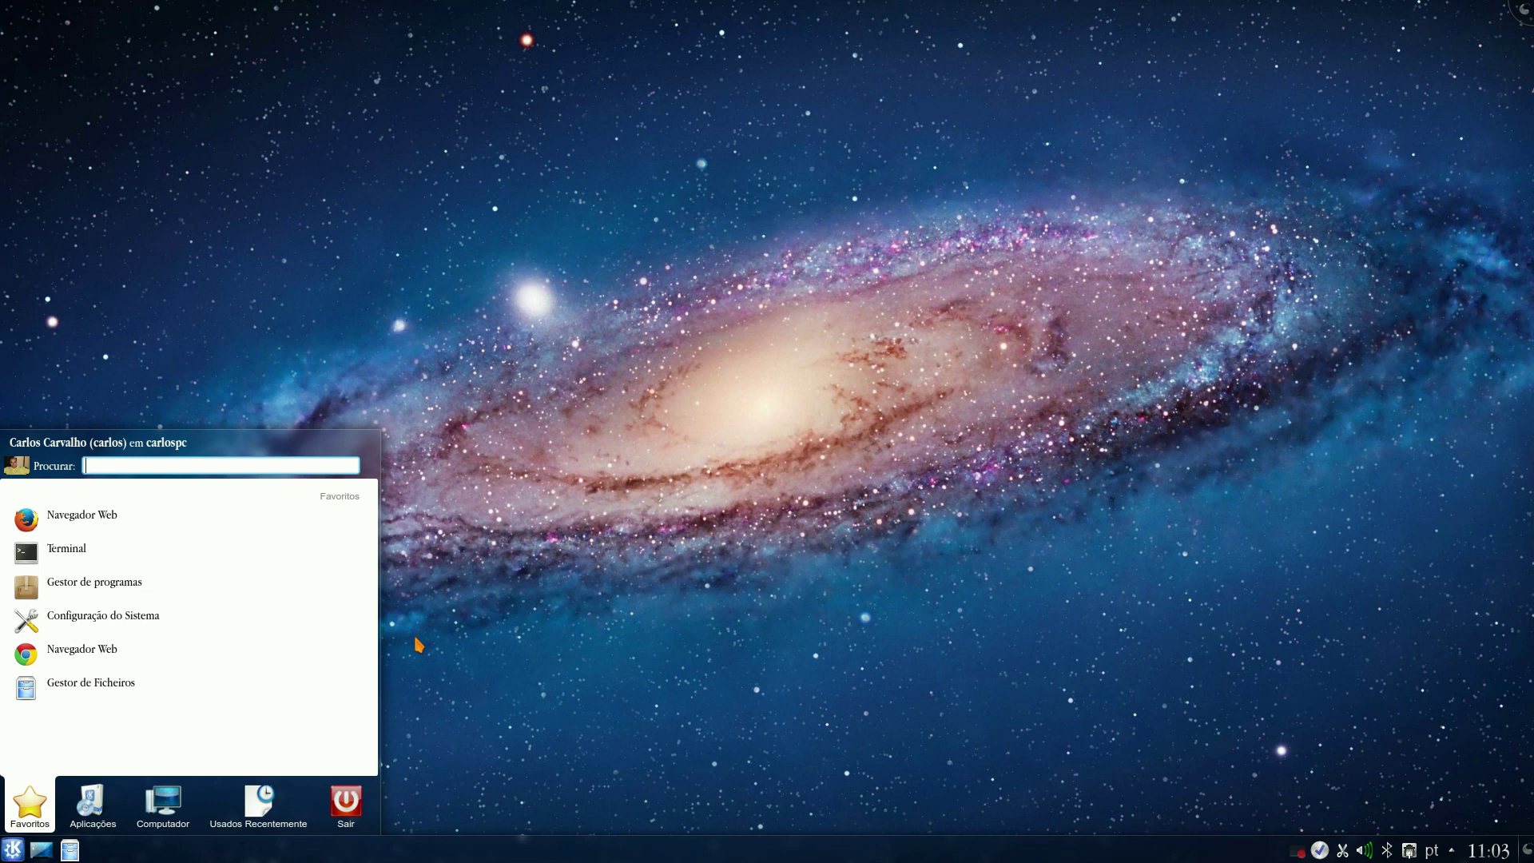
{"action": "left_click", "coordinate": [178, 555]}
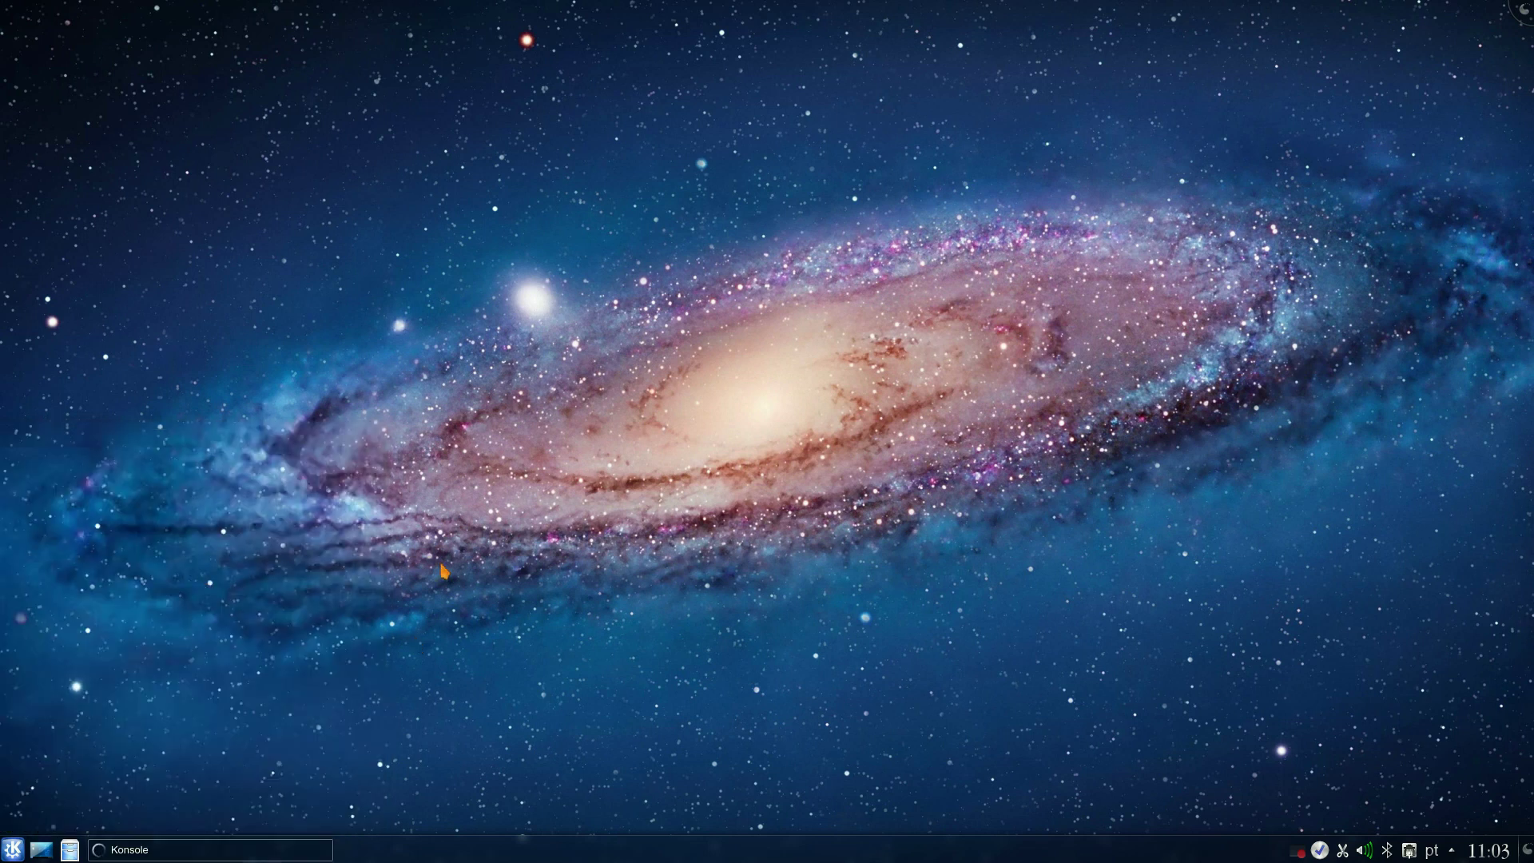
{"action": "type", "text": "uname -a"}
{"action": "key", "text": "Return"}
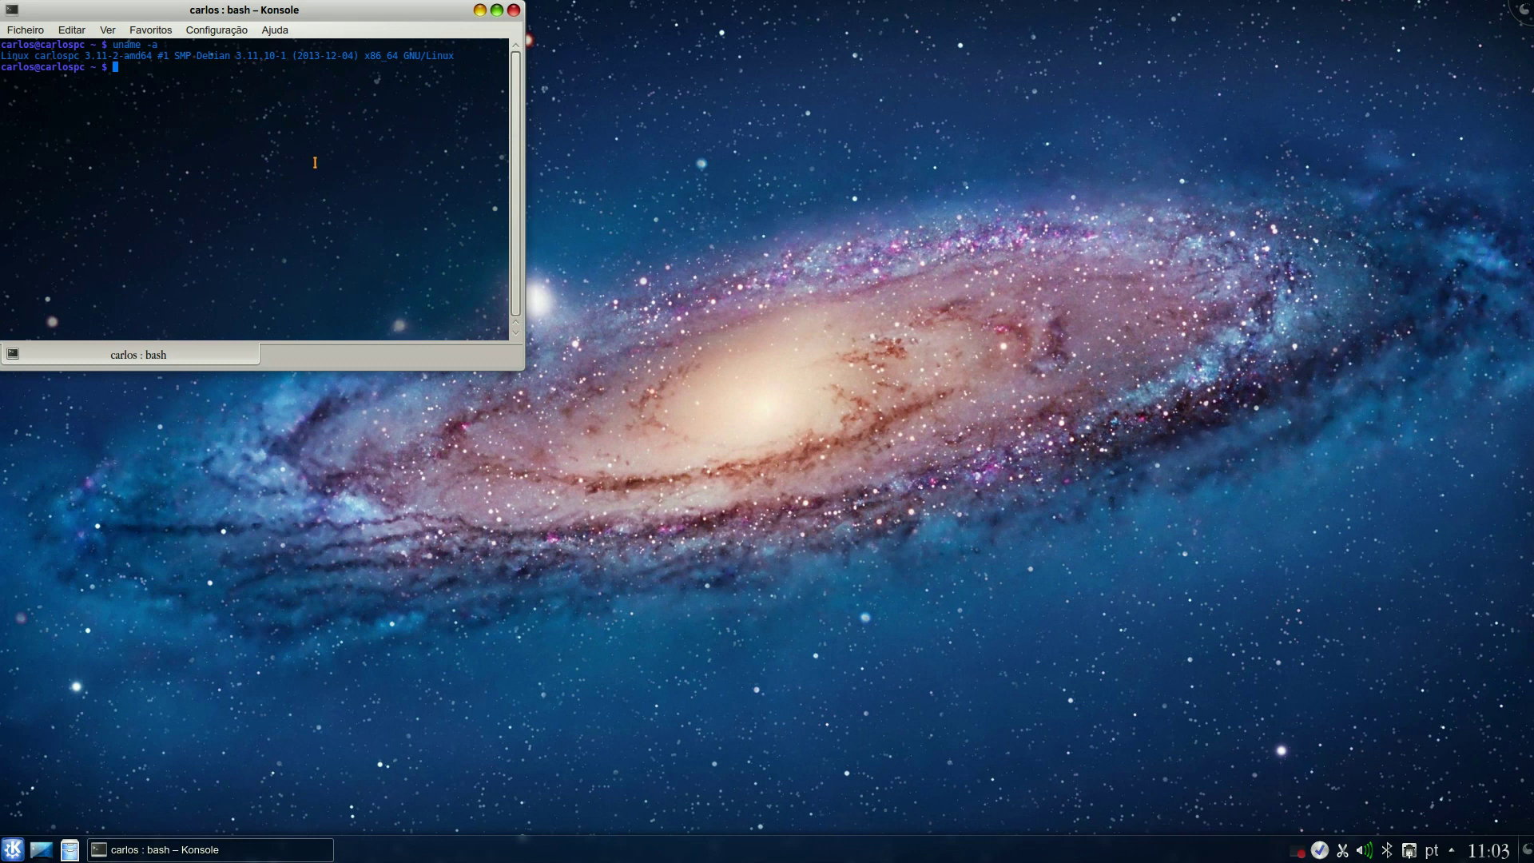
{"action": "left_click", "coordinate": [513, 10]}
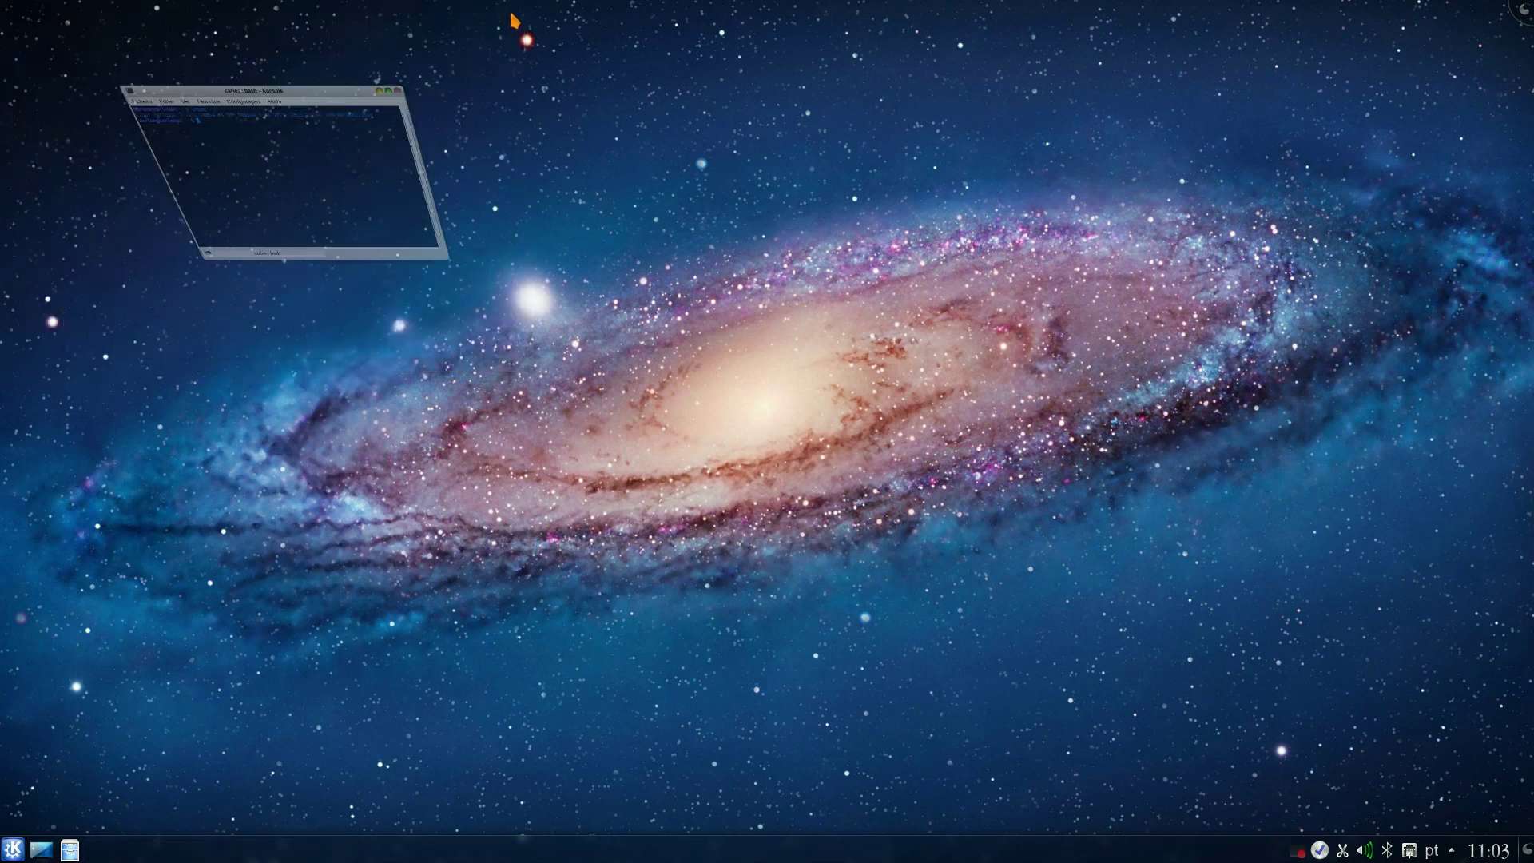
Step: Open the Dolphin file manager and show its version information
{"action": "left_click", "coordinate": [70, 850]}
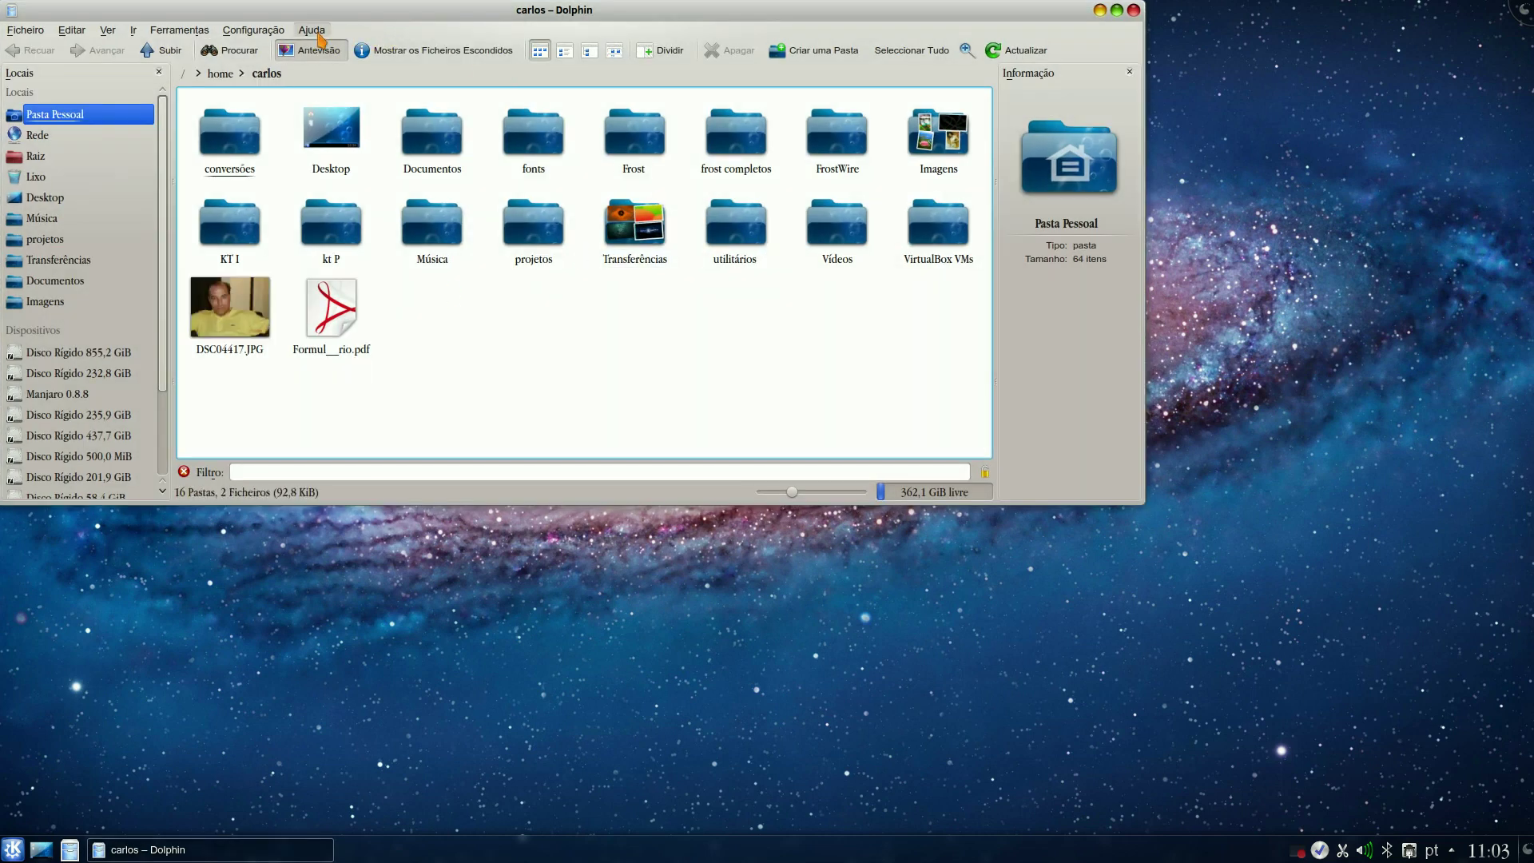
{"action": "left_click", "coordinate": [320, 37]}
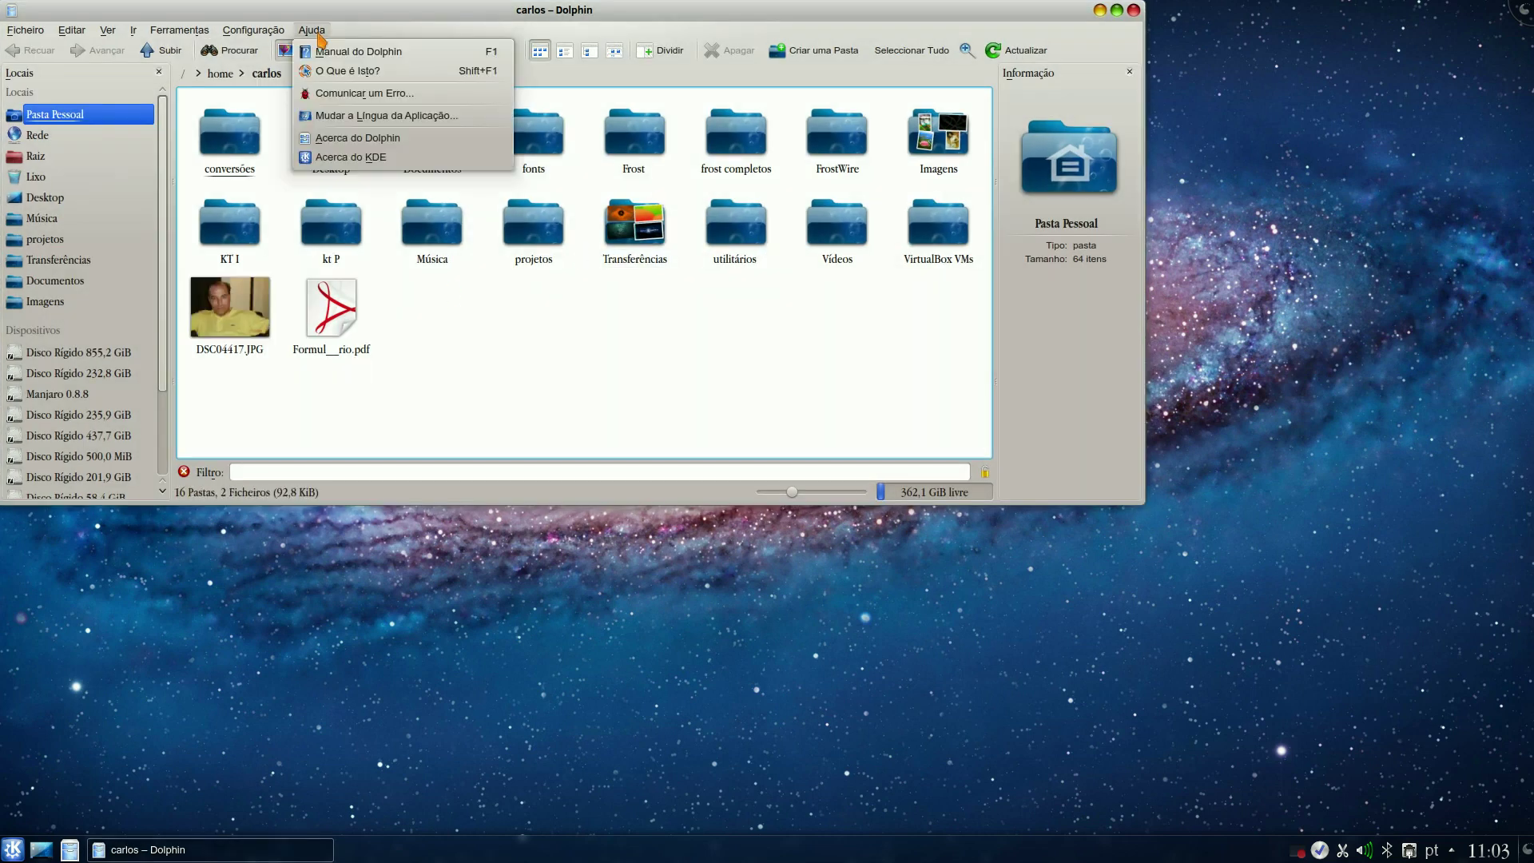
{"action": "left_click", "coordinate": [341, 144]}
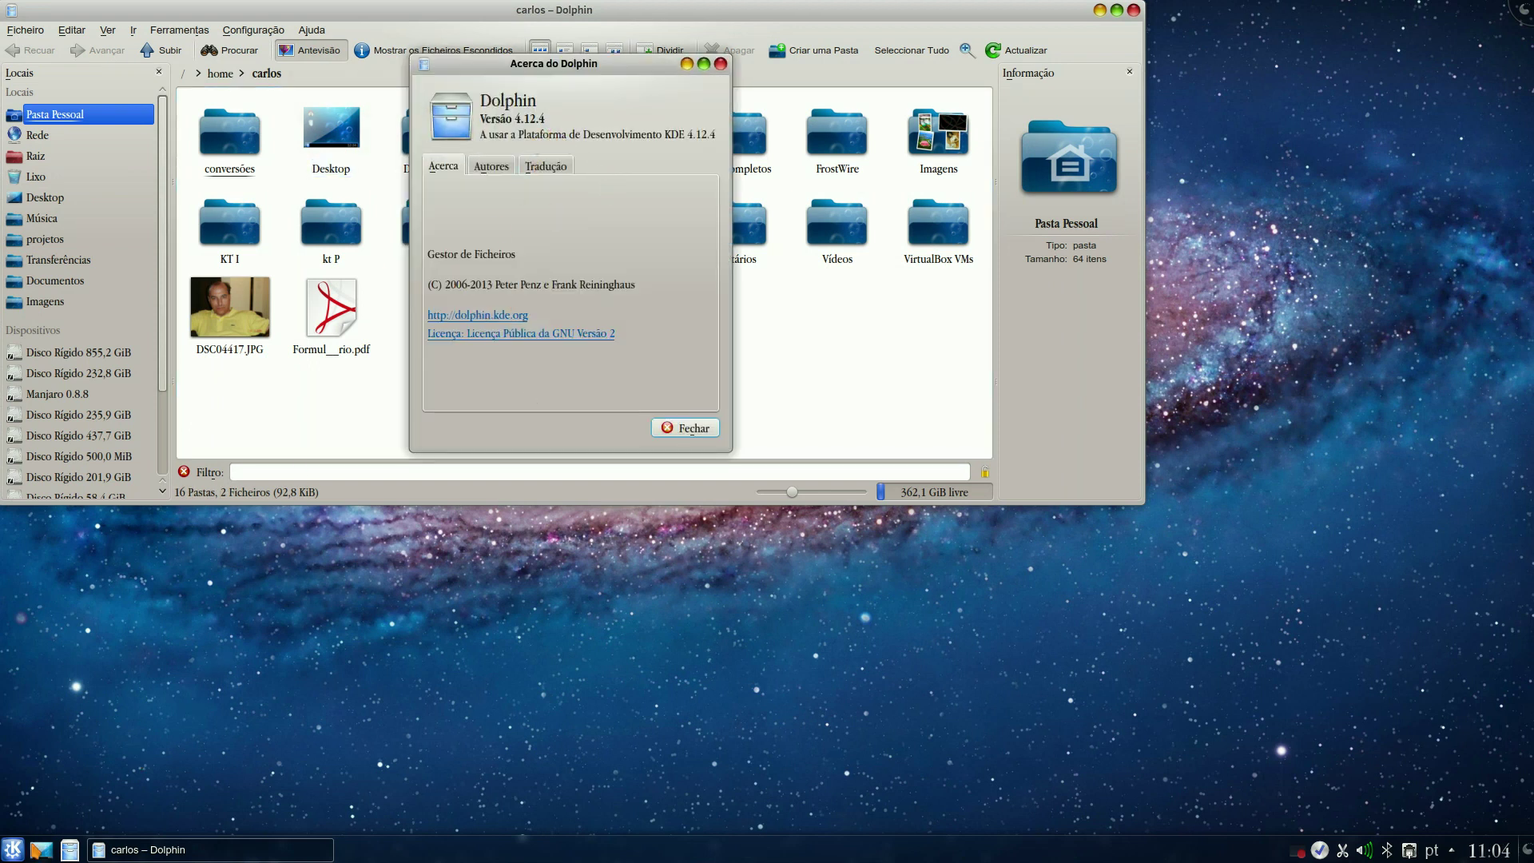
{"action": "left_click", "coordinate": [18, 849]}
{"action": "left_click", "coordinate": [144, 616]}
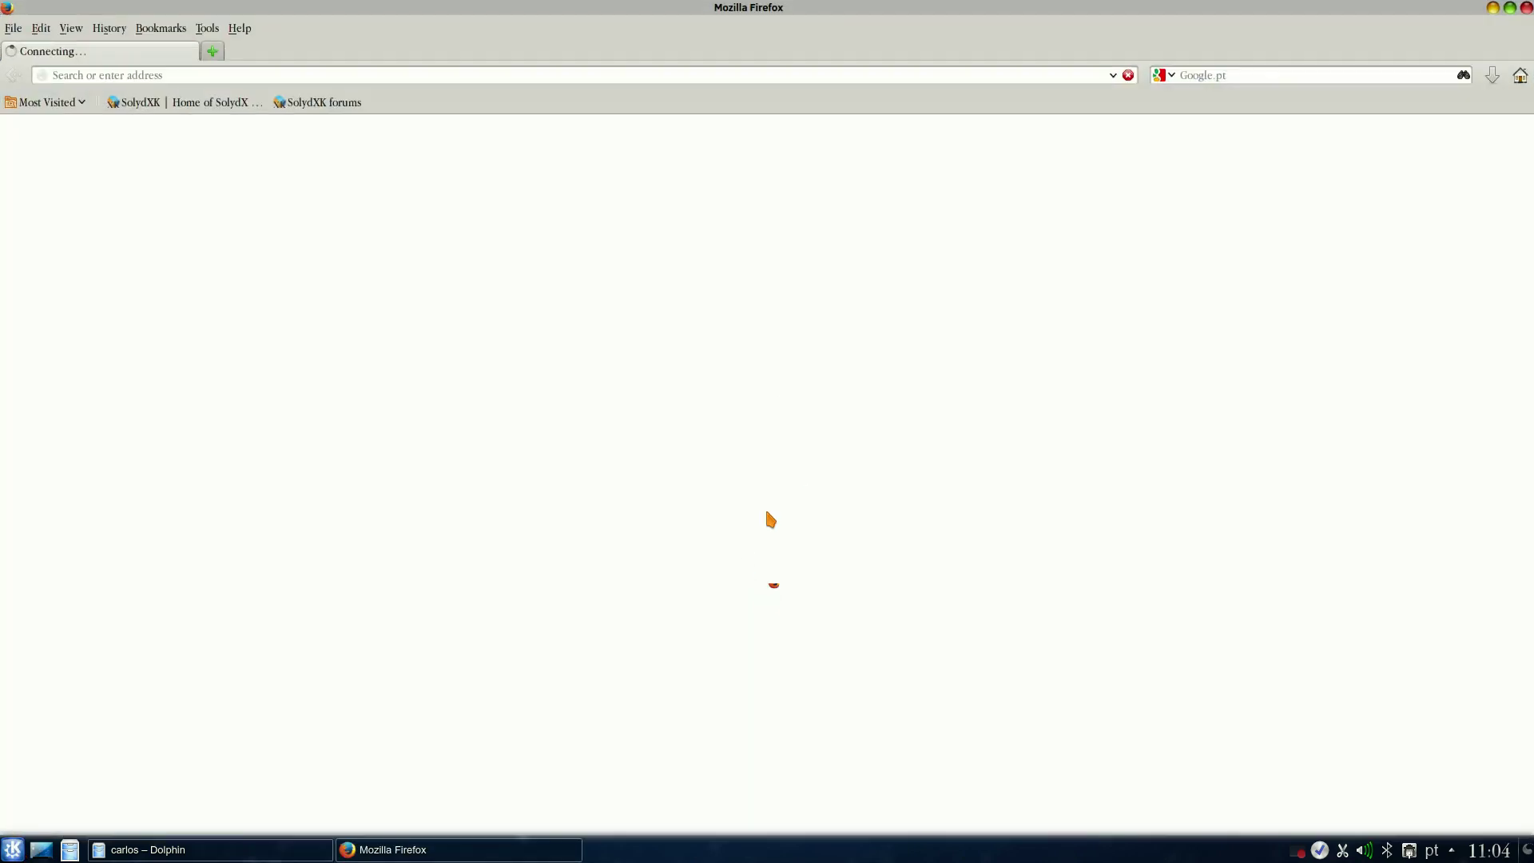
{"action": "left_click", "coordinate": [1526, 8]}
Step: Switch to Google Chrome, dismiss Dolphin's version dialog, and stay on the Google start page
{"action": "left_click", "coordinate": [13, 849]}
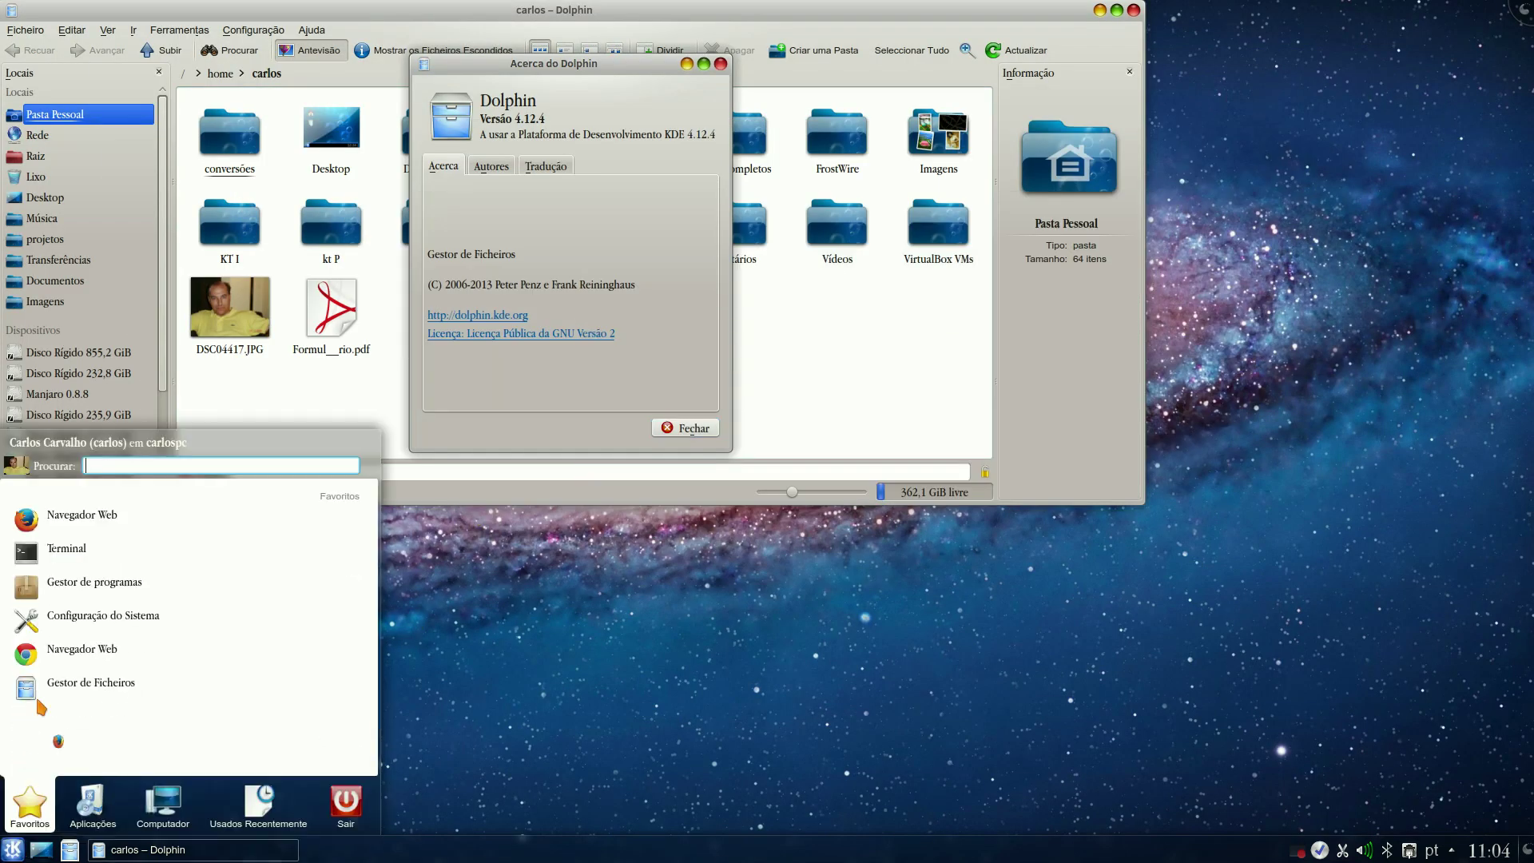
{"action": "left_click", "coordinate": [55, 650]}
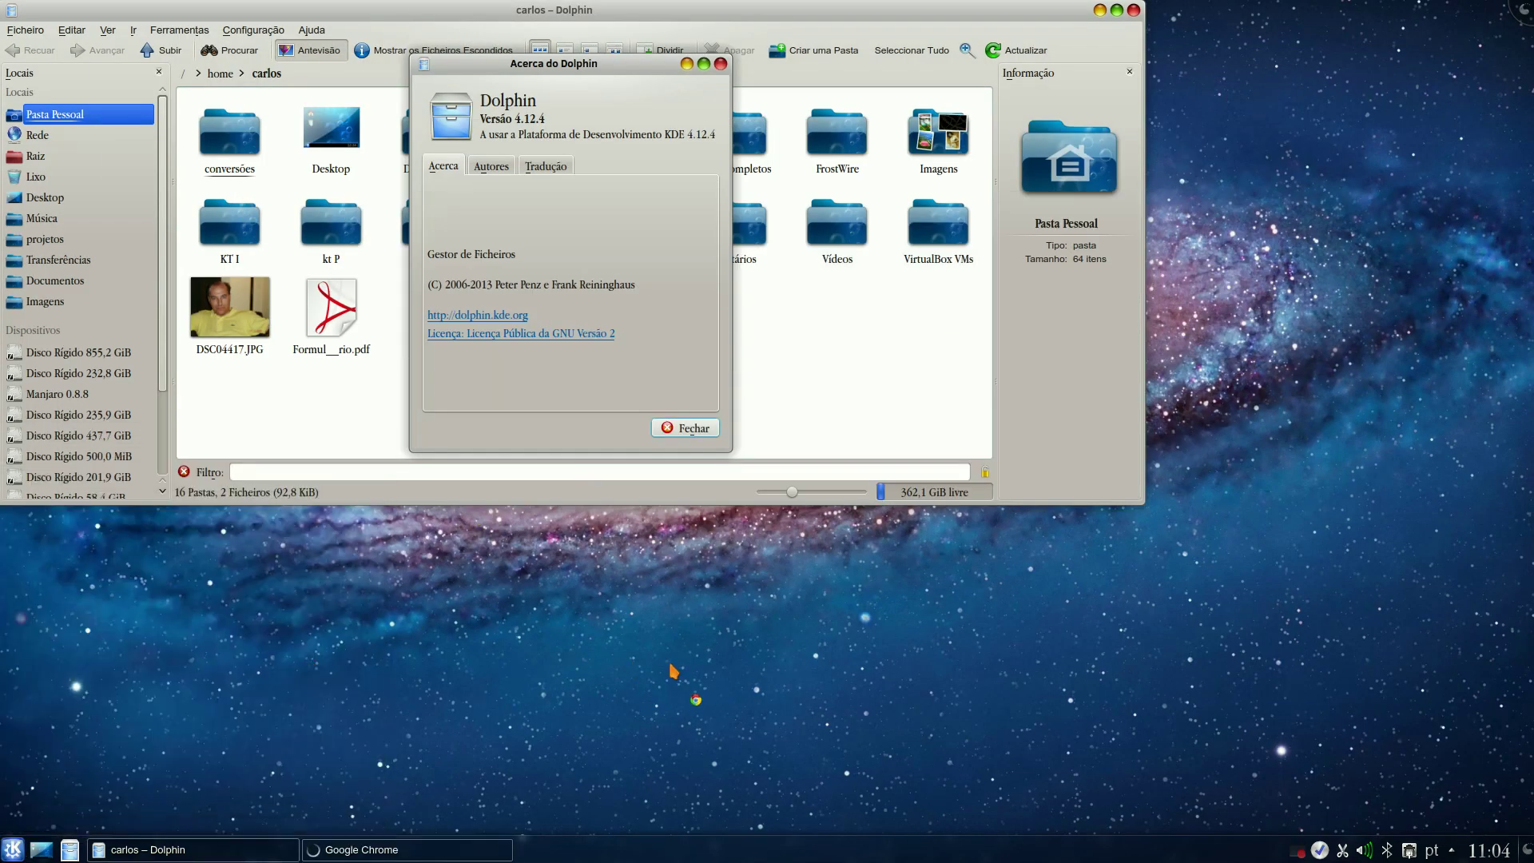
{"action": "left_click", "coordinate": [685, 428]}
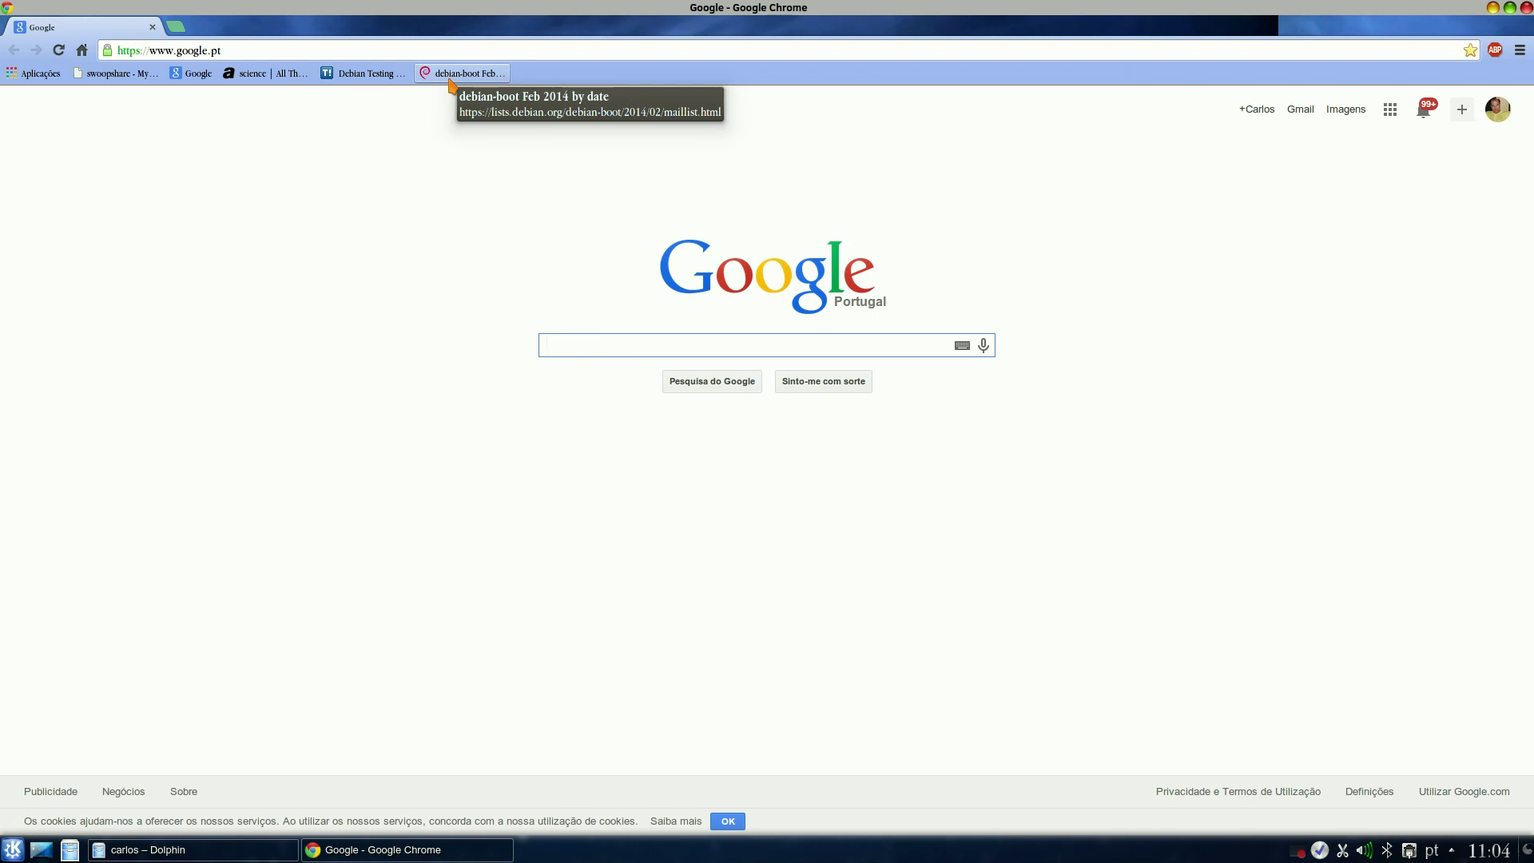
{"action": "left_click", "coordinate": [451, 75]}
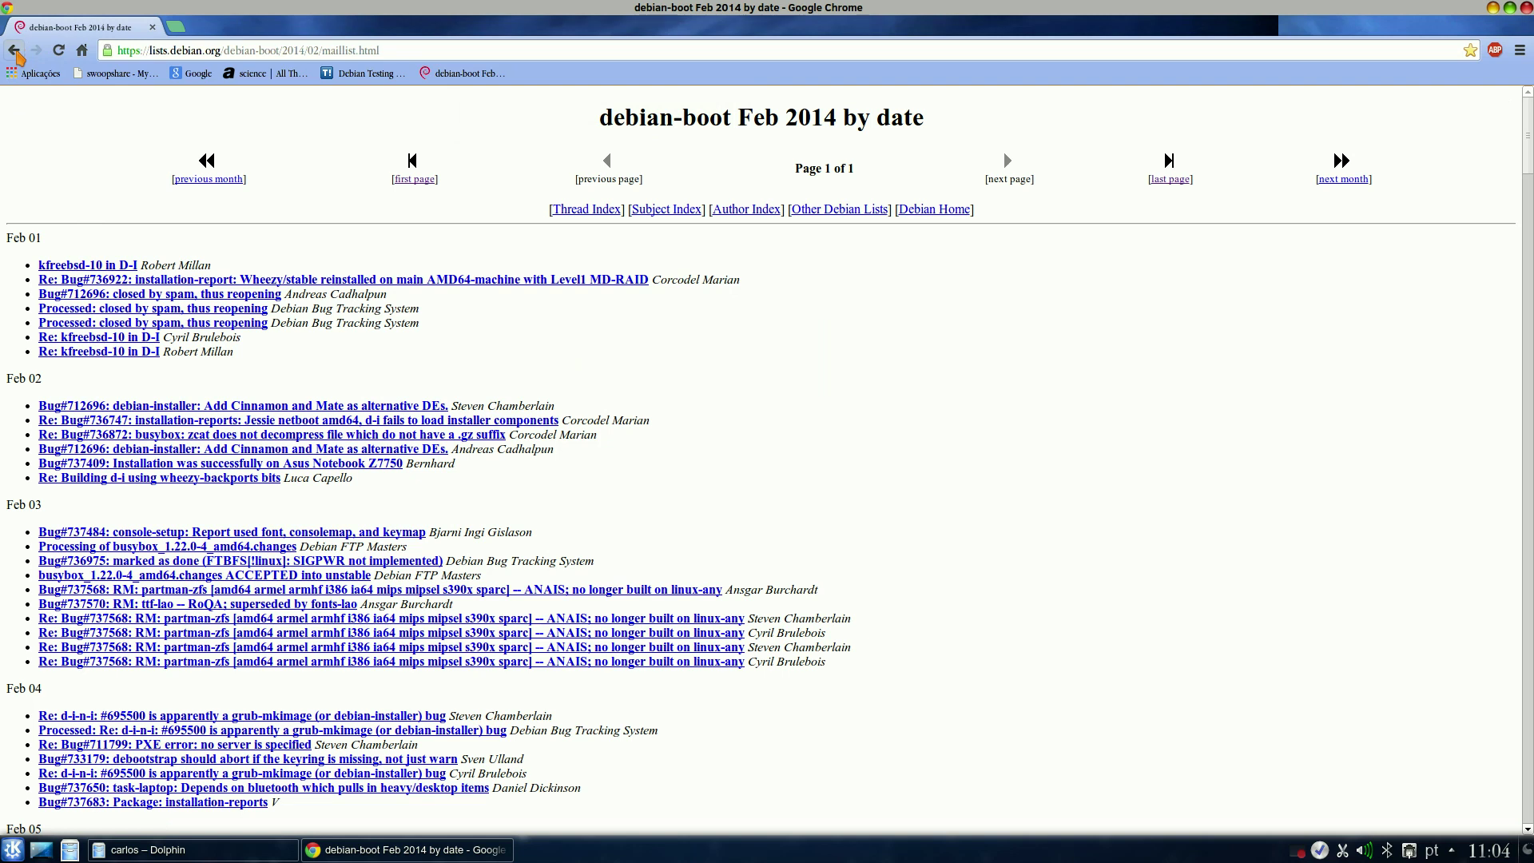
{"action": "left_click", "coordinate": [14, 50]}
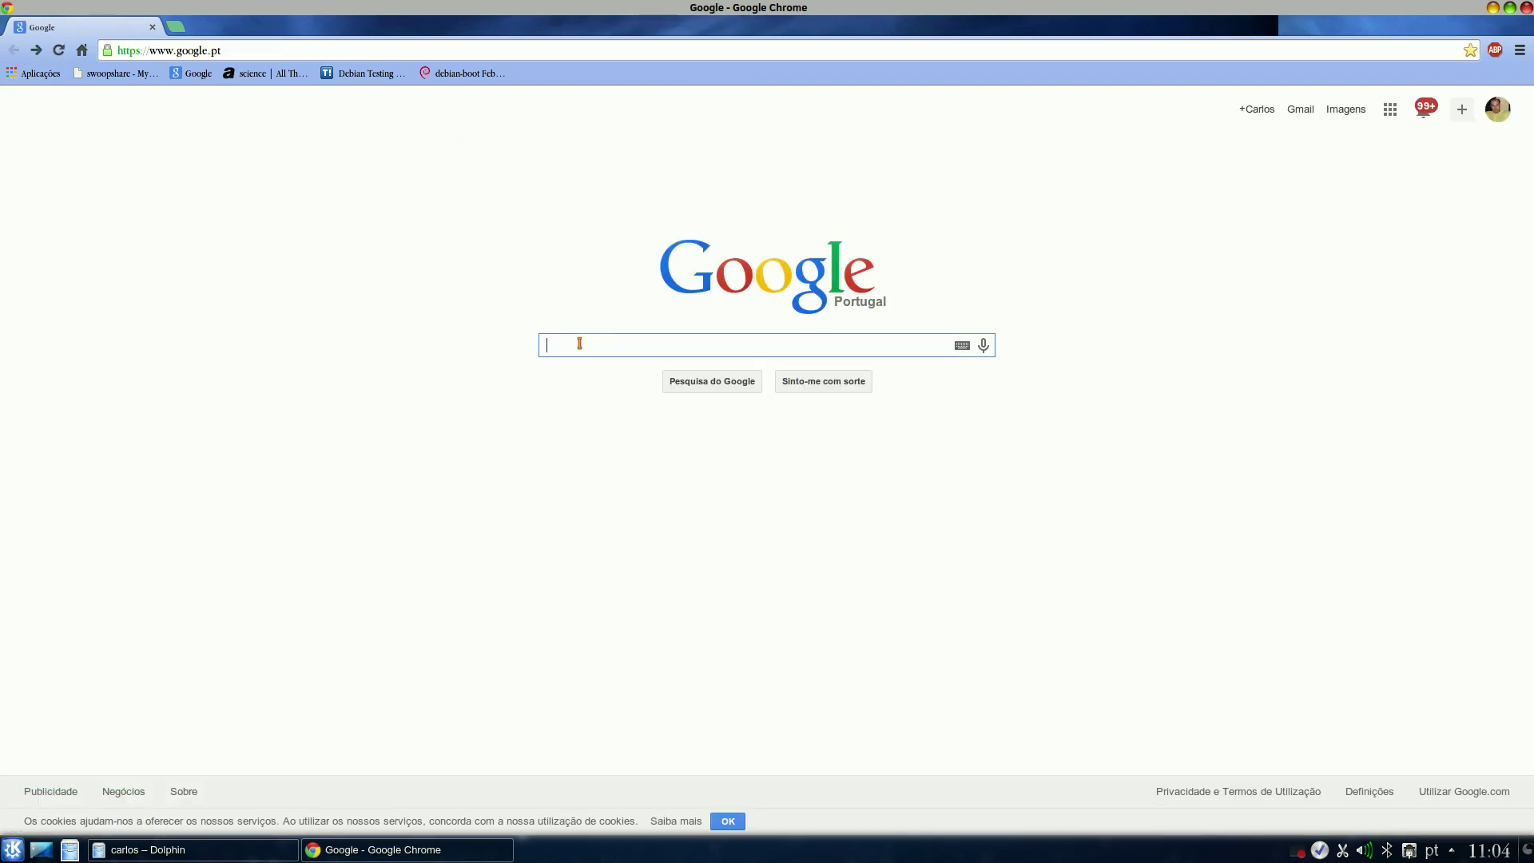
Step: Search Google for "solidKX" and open the SolydXK home page from the results
{"action": "type", "text": "solid"}
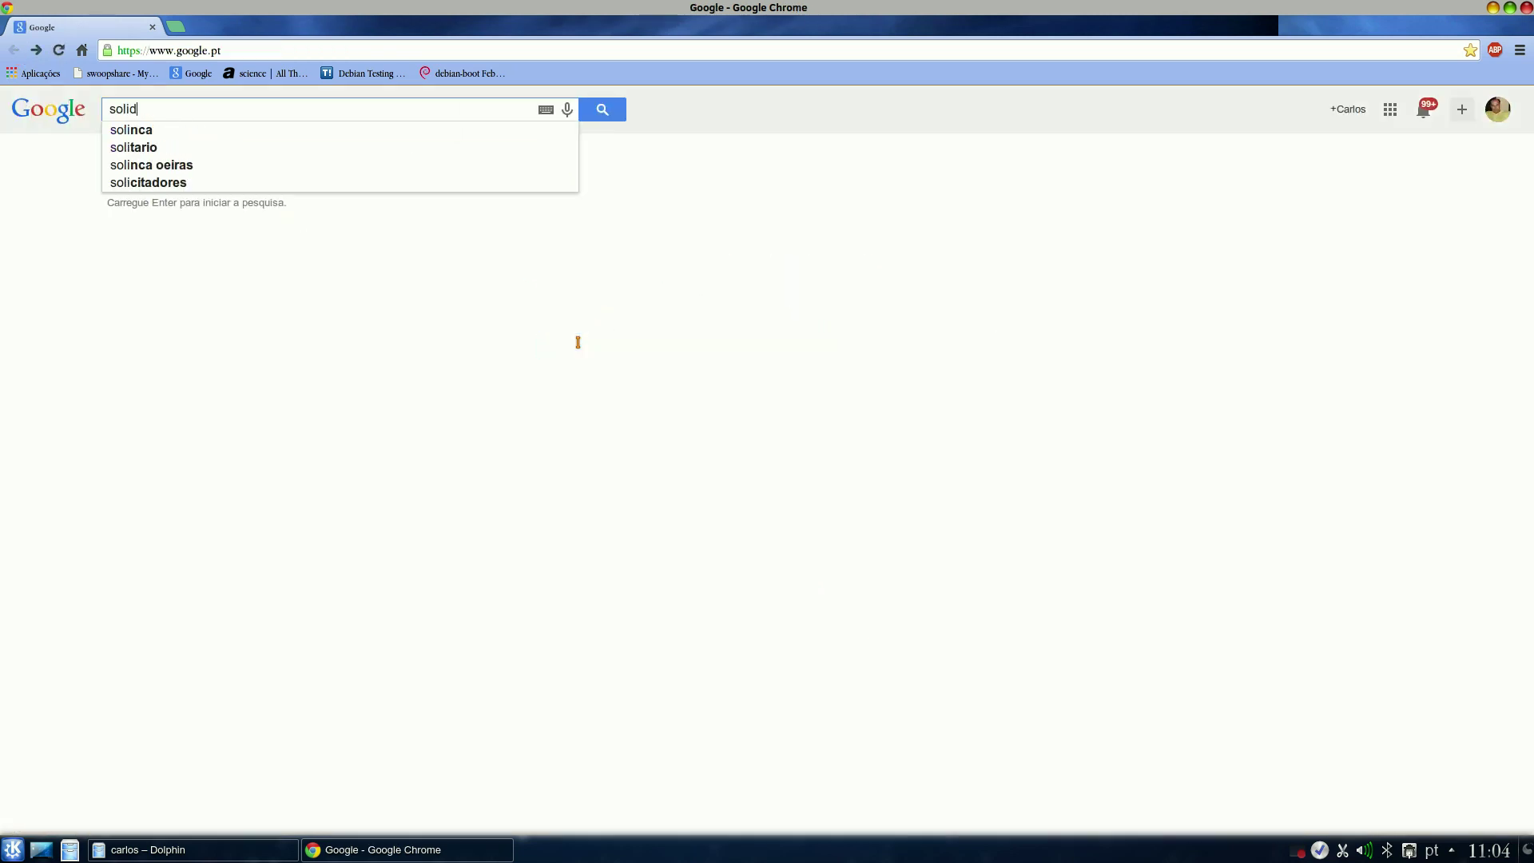
{"action": "type", "text": "Kx"}
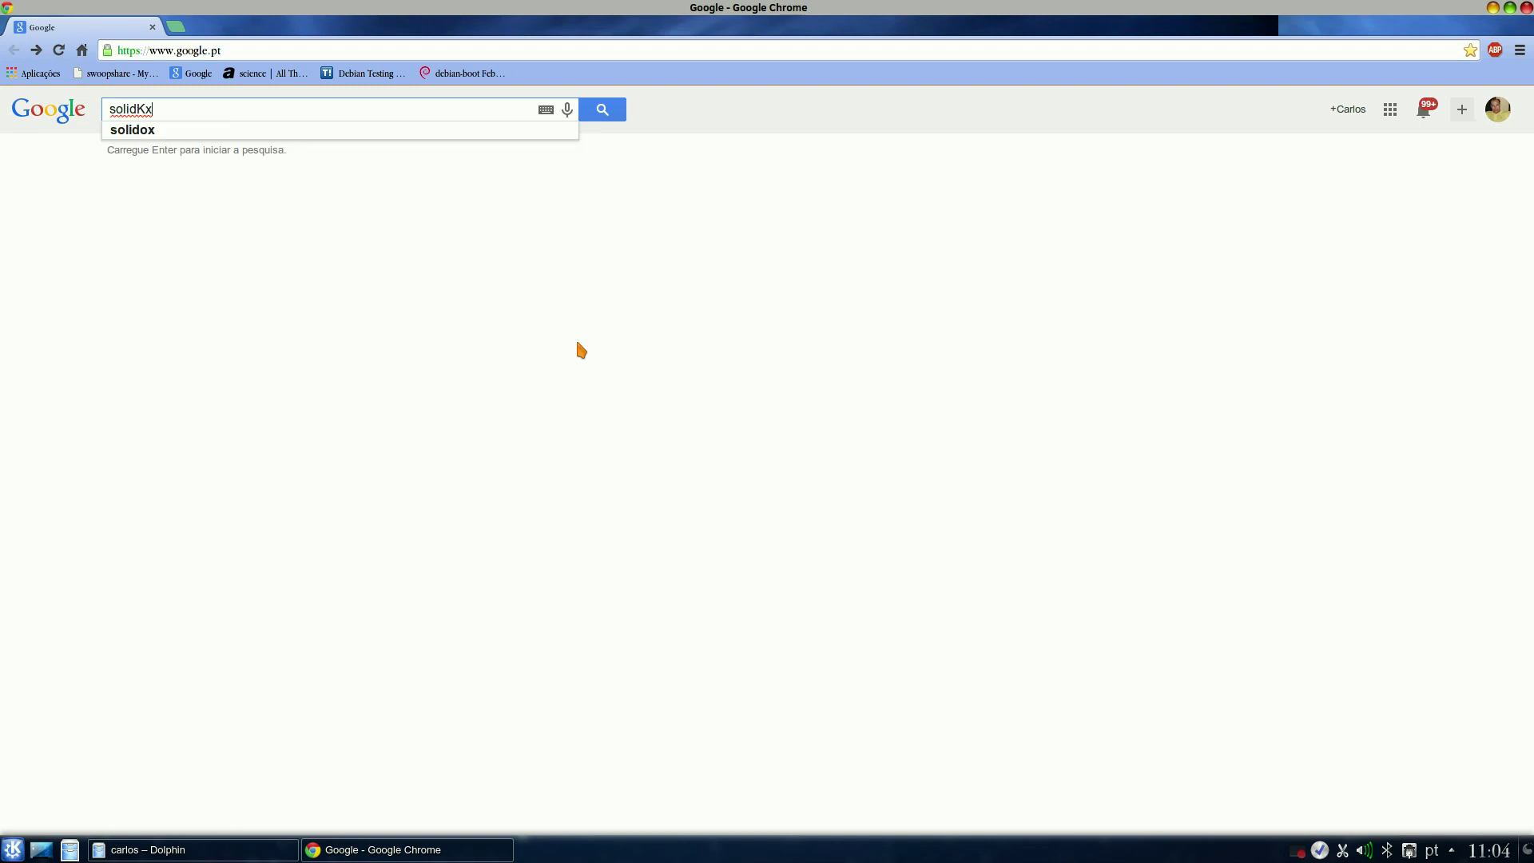
{"action": "key", "text": "BackSpace"}
{"action": "type", "text": "X"}
{"action": "key", "text": "Return"}
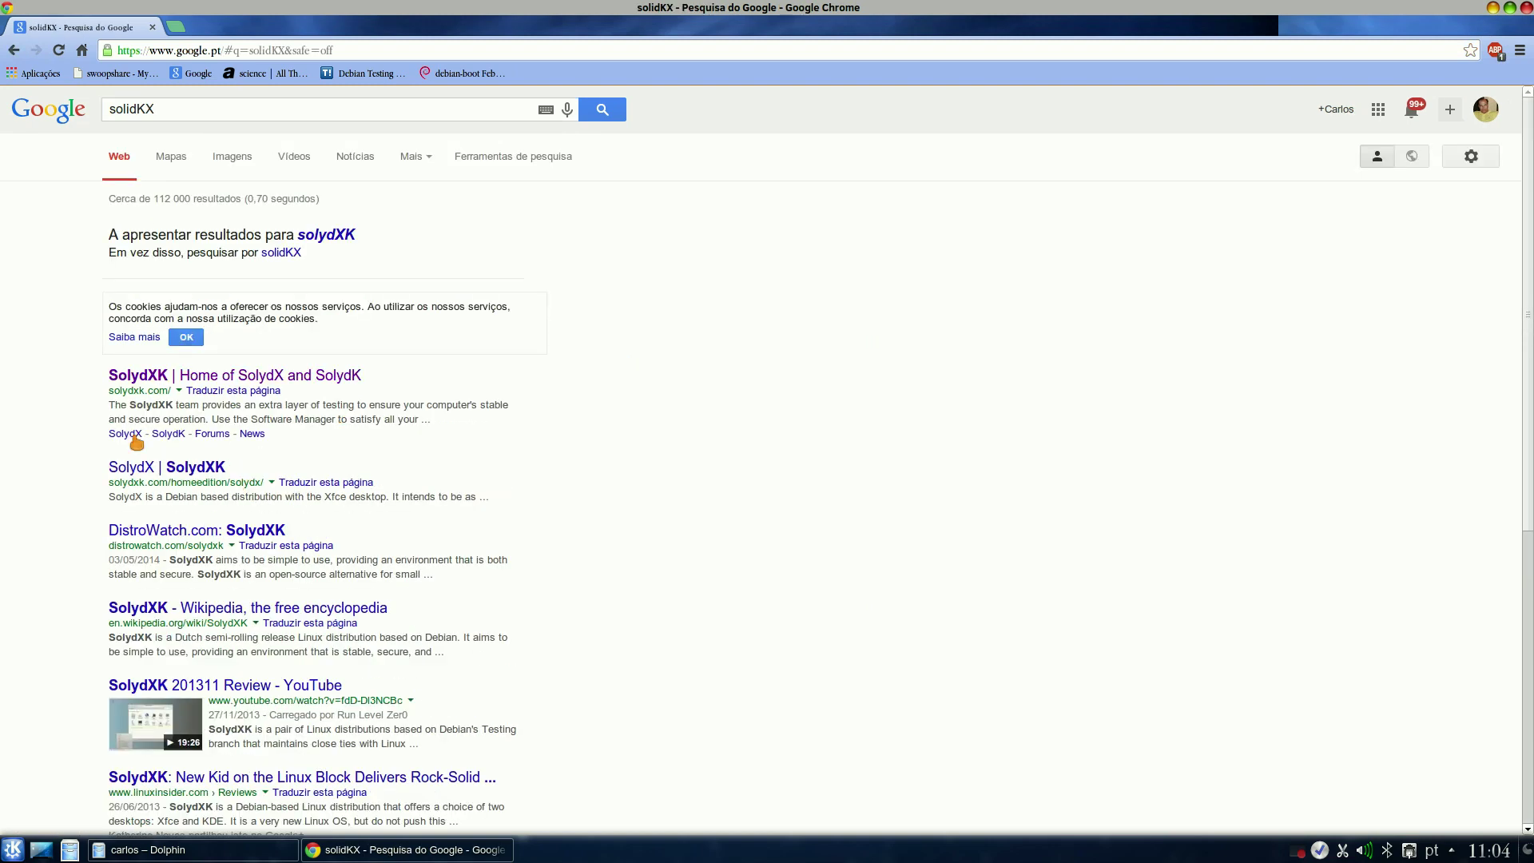
{"action": "left_click", "coordinate": [184, 382]}
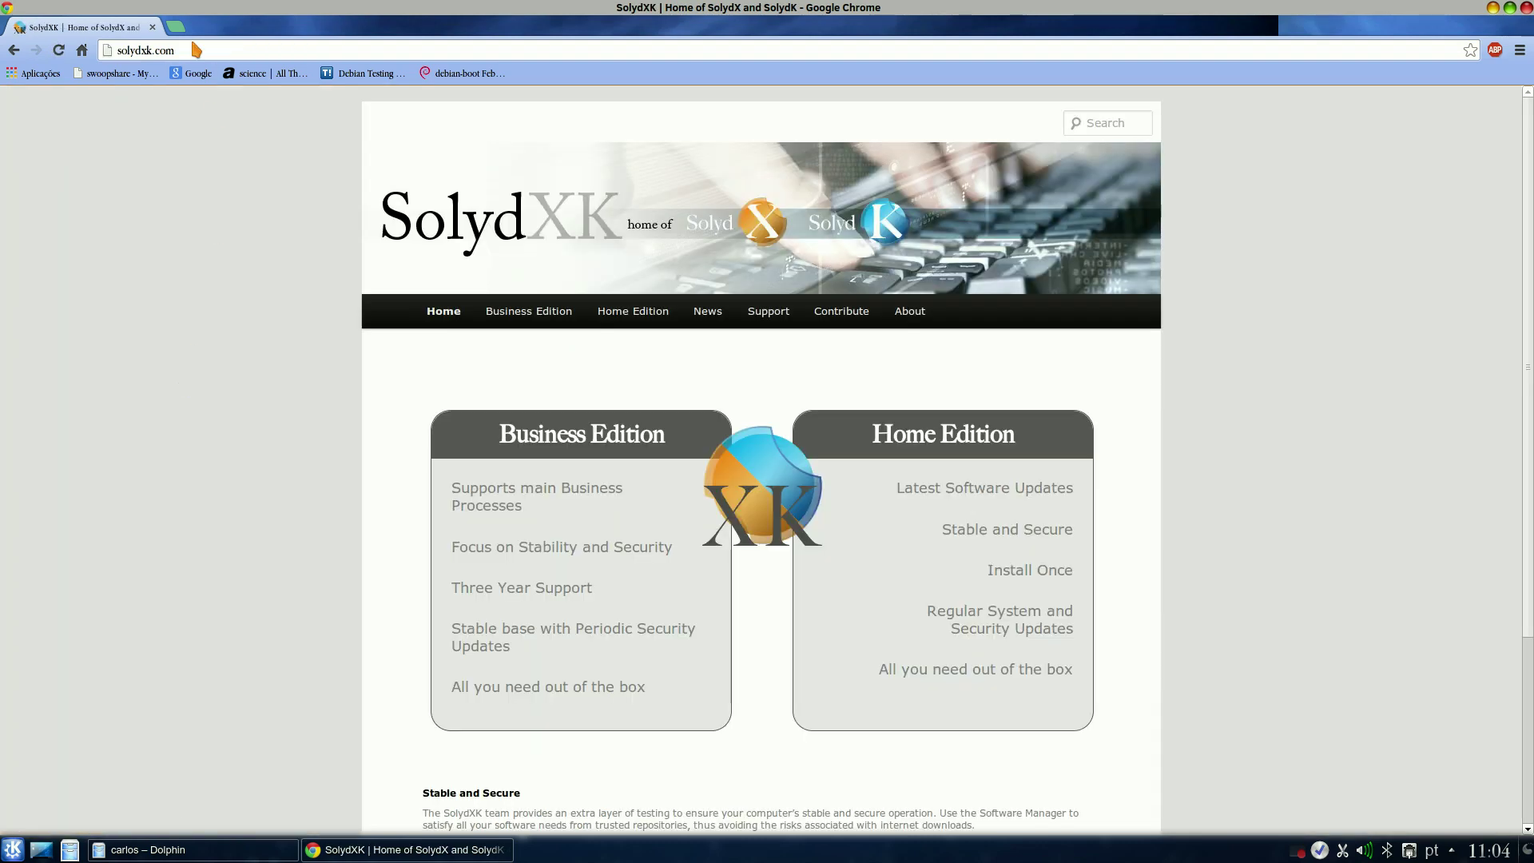
Step: Look over the SolydXK home page and open the SolydX Home Edition page to view its download options
{"action": "scroll", "coordinate": [260, 488], "scroll_direction": "down", "scroll_amount": 4}
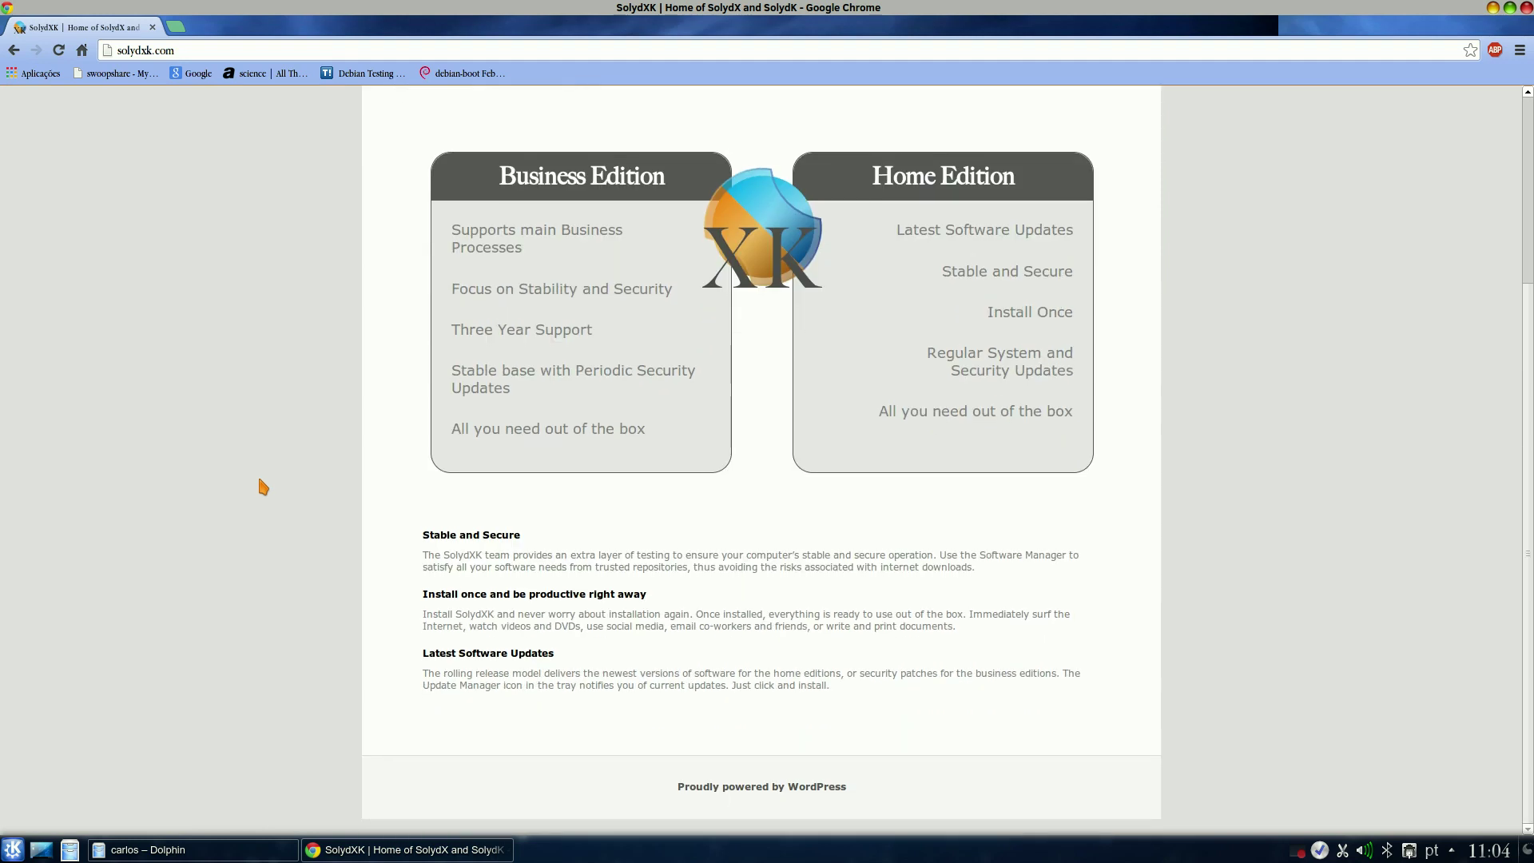
{"action": "scroll", "coordinate": [260, 481], "scroll_direction": "up", "scroll_amount": 4}
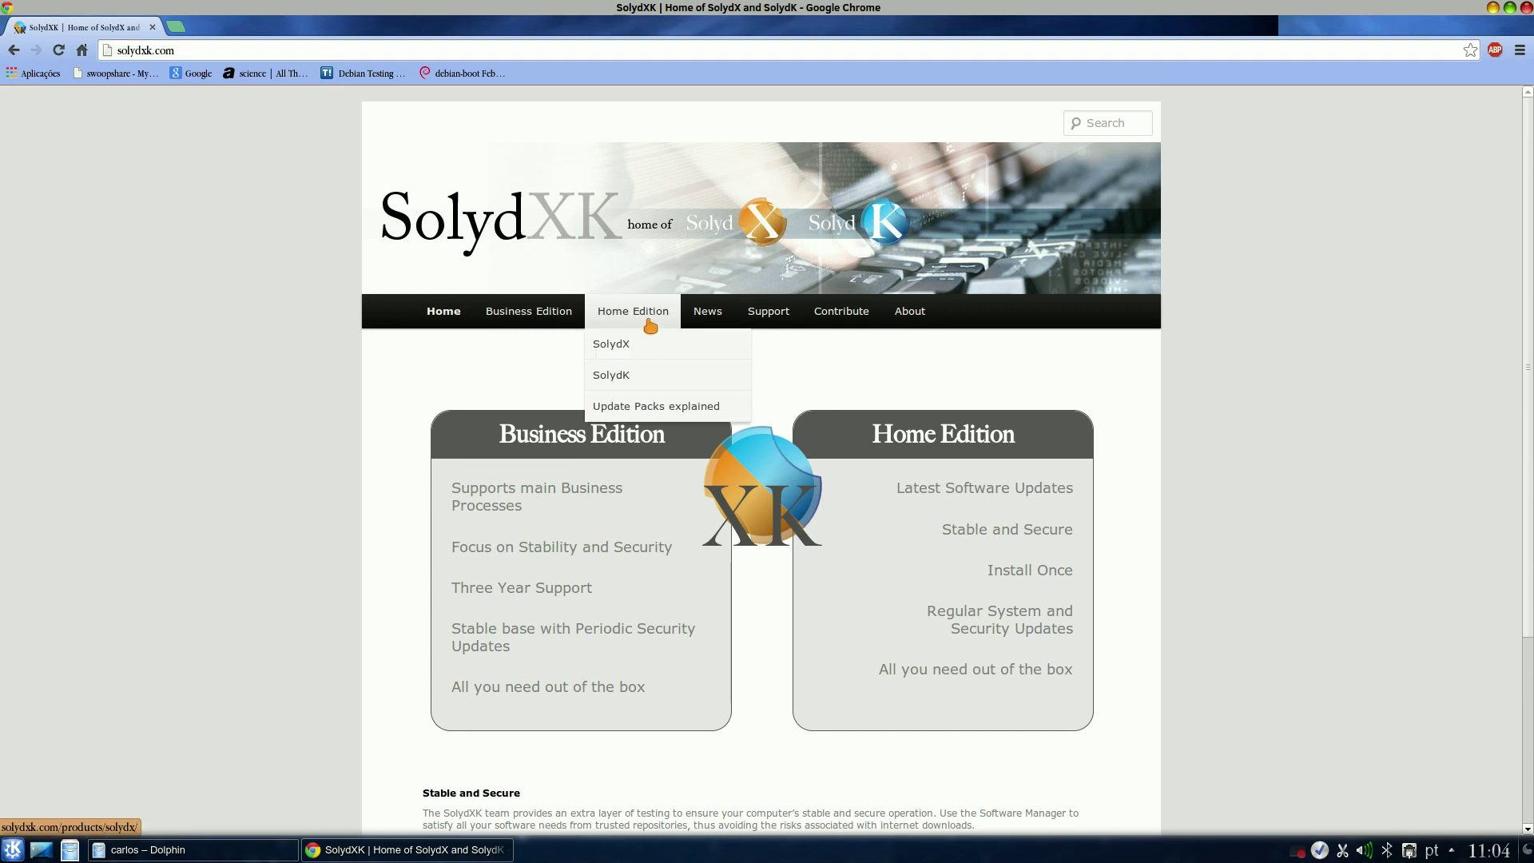
{"action": "left_click", "coordinate": [627, 345]}
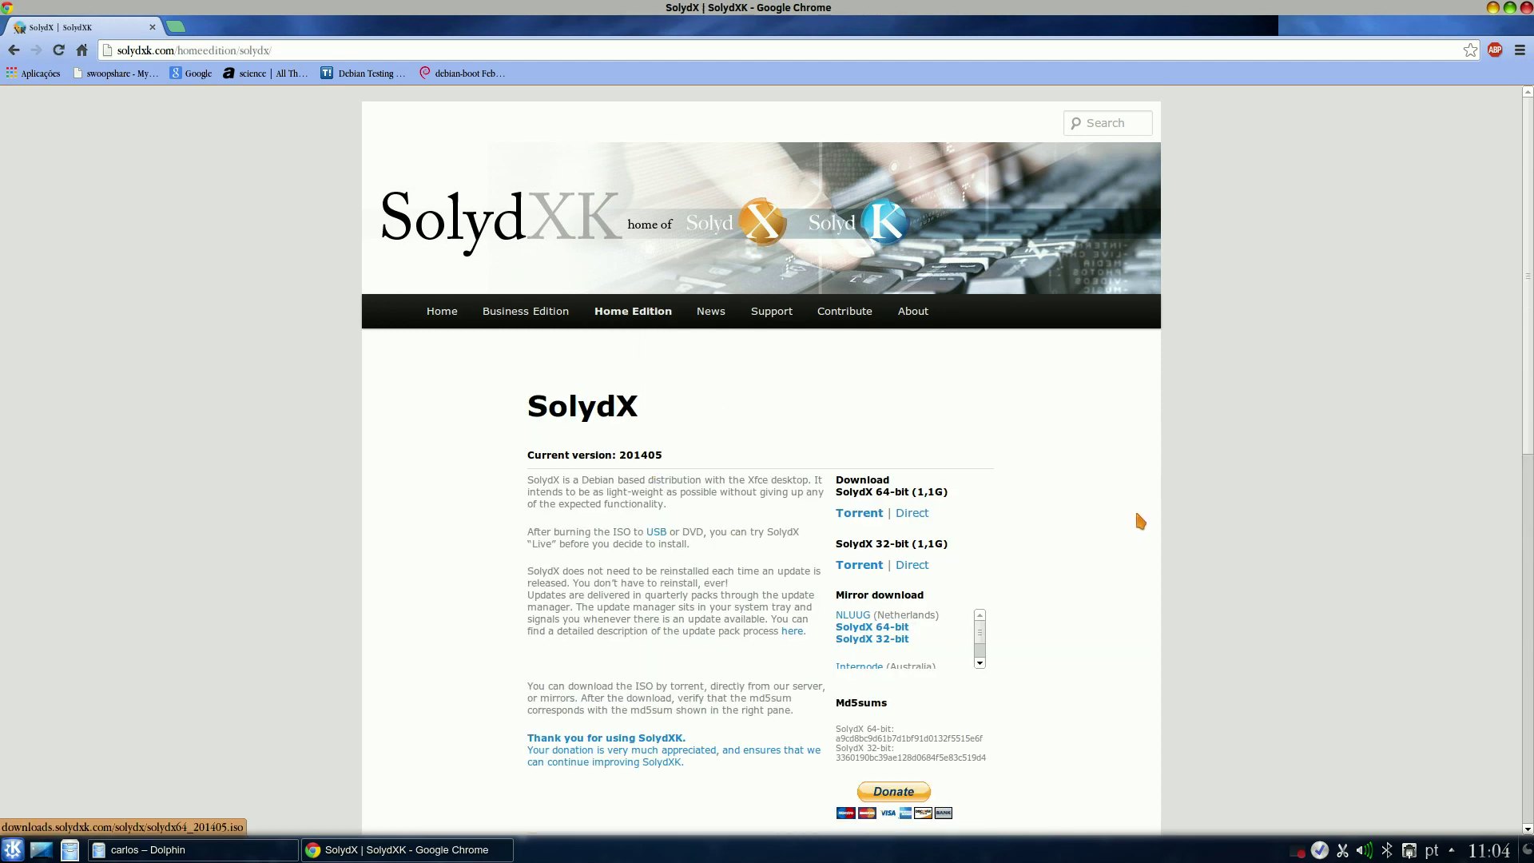
{"action": "scroll", "coordinate": [1134, 519], "scroll_direction": "down", "scroll_amount": 3}
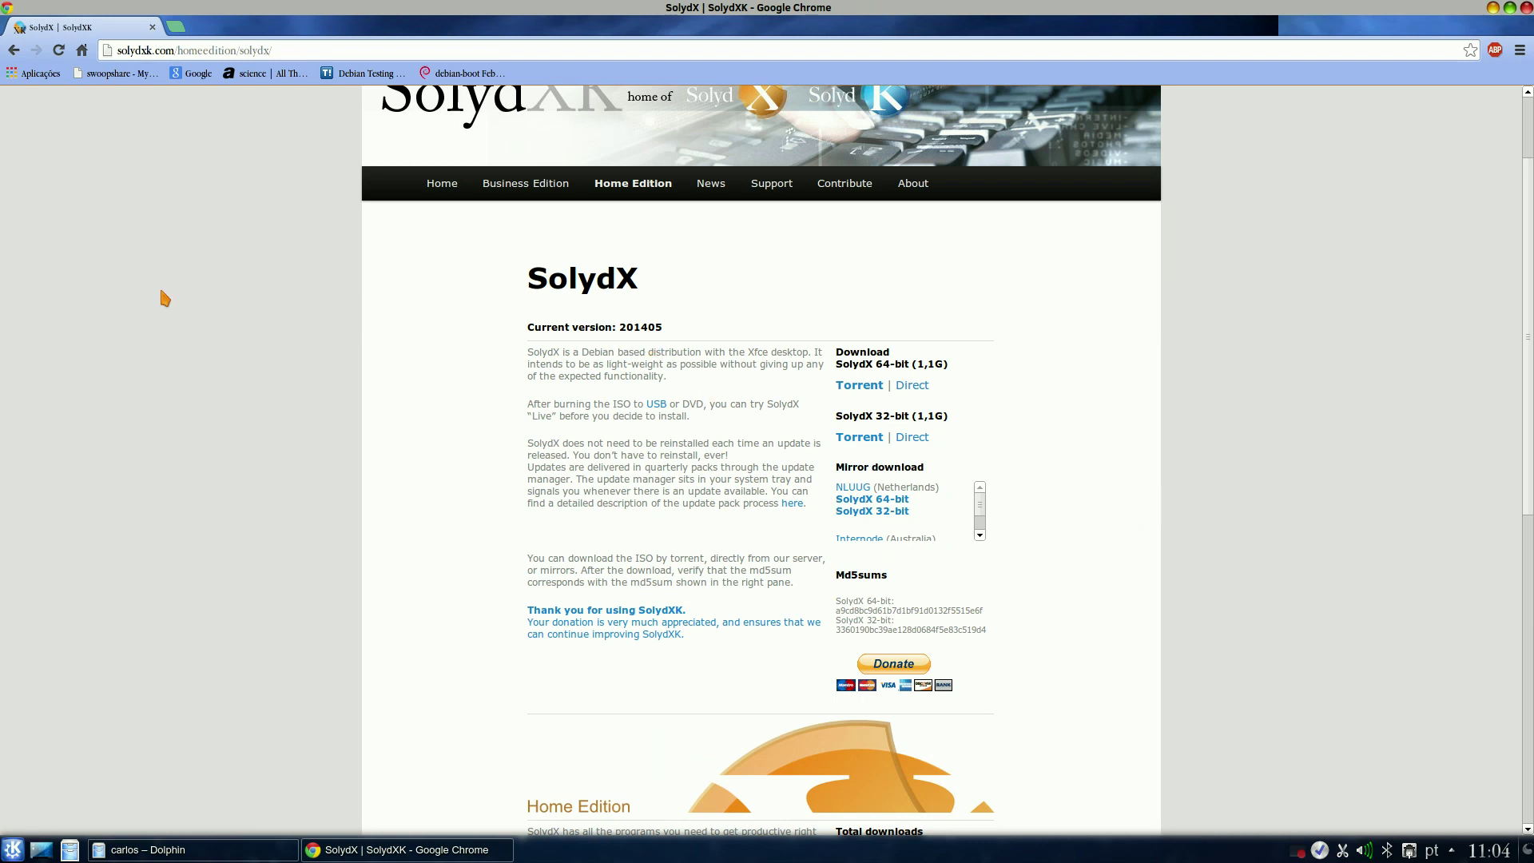
Step: Open DistroWatch in a new browser tab and look through the news for the SolydXK 201405 release entry
{"action": "left_click", "coordinate": [176, 27]}
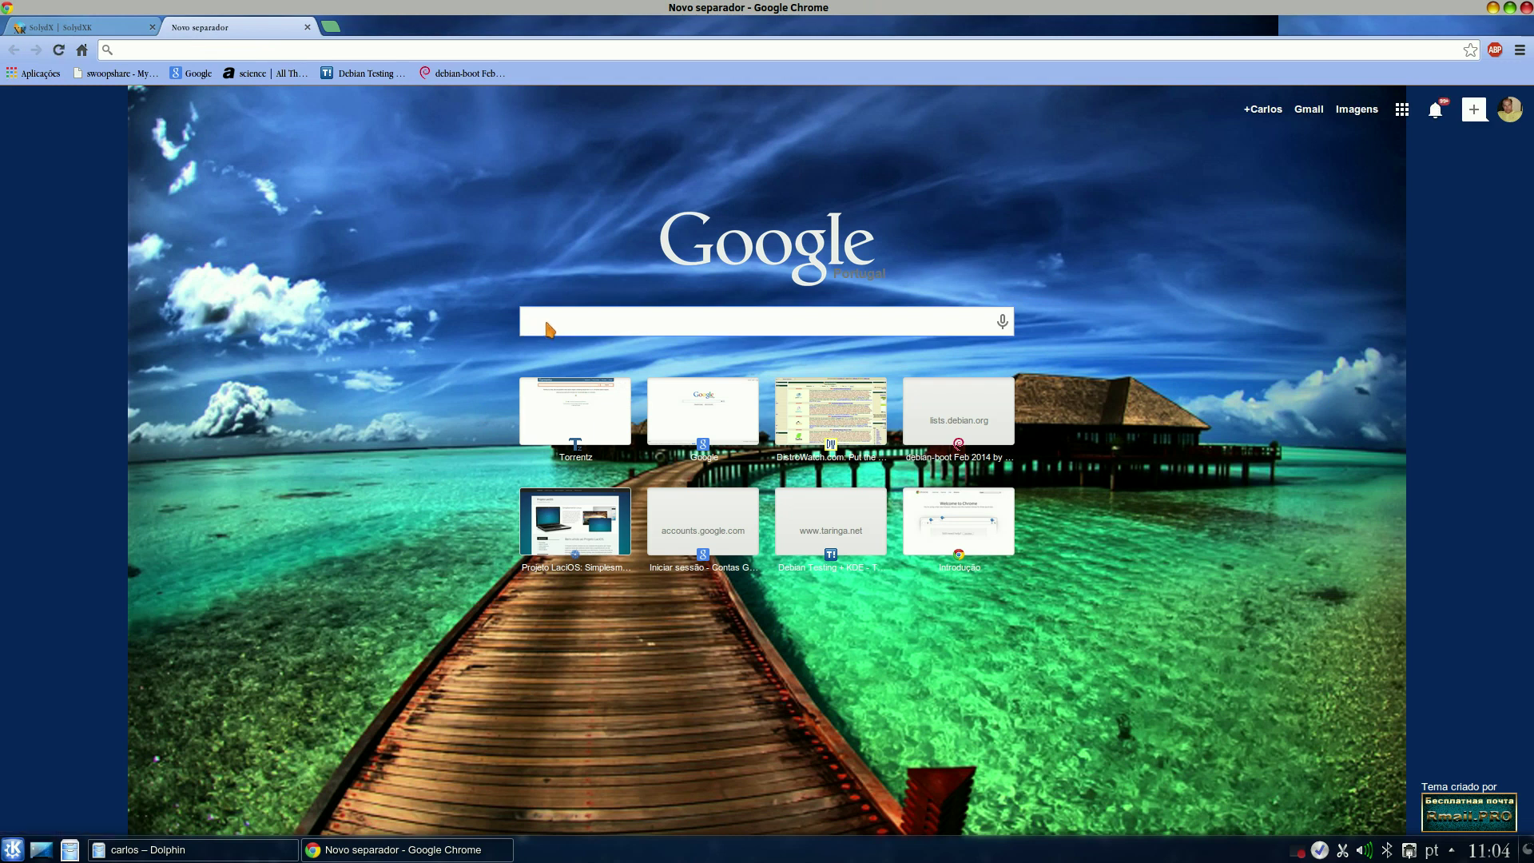
{"action": "left_click", "coordinate": [811, 423]}
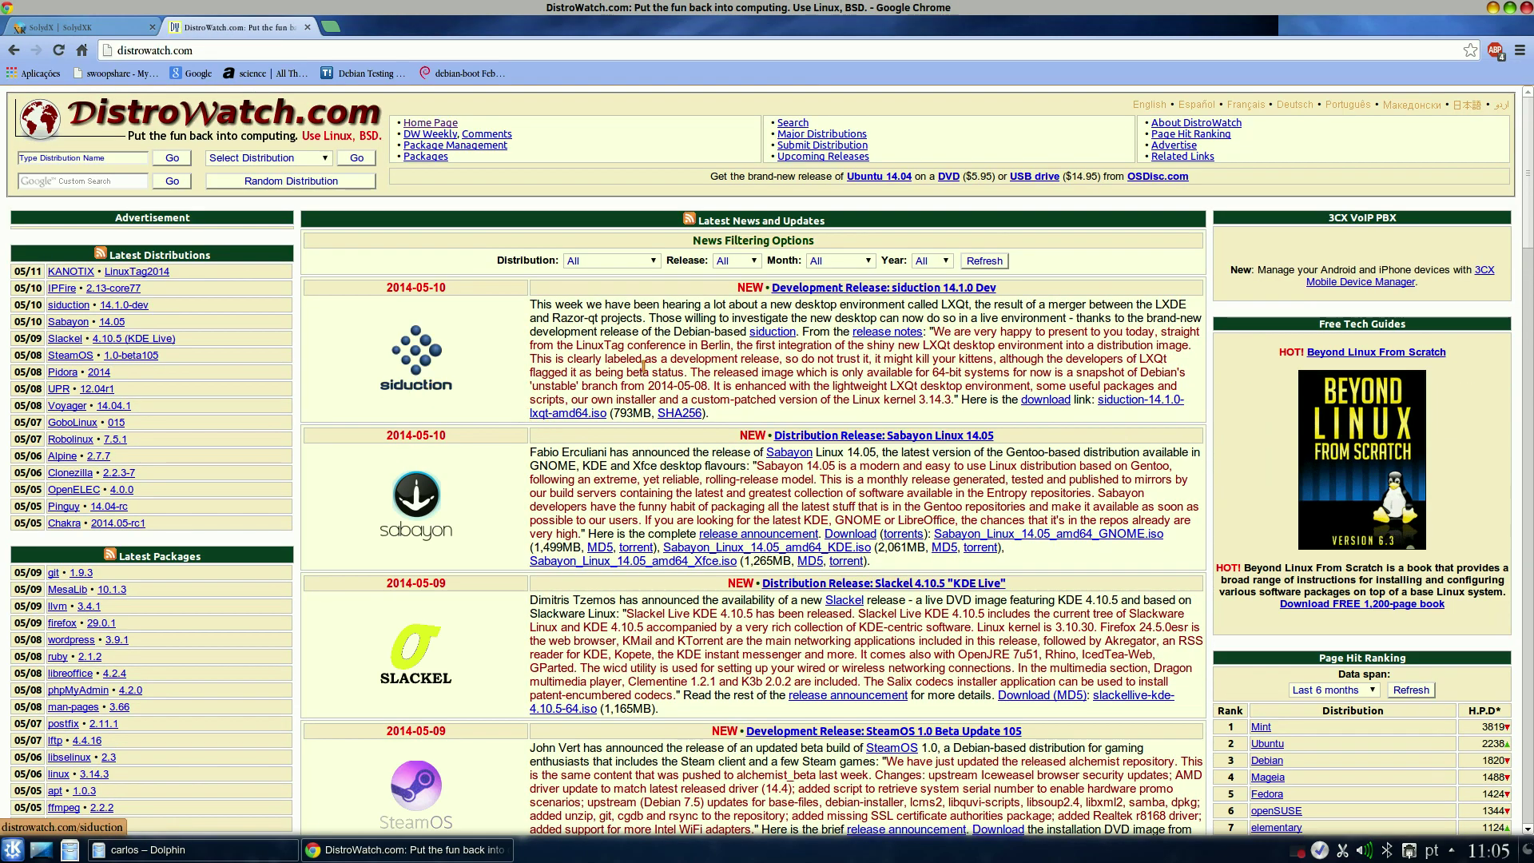
{"action": "scroll", "coordinate": [650, 366], "scroll_direction": "down", "scroll_amount": 2}
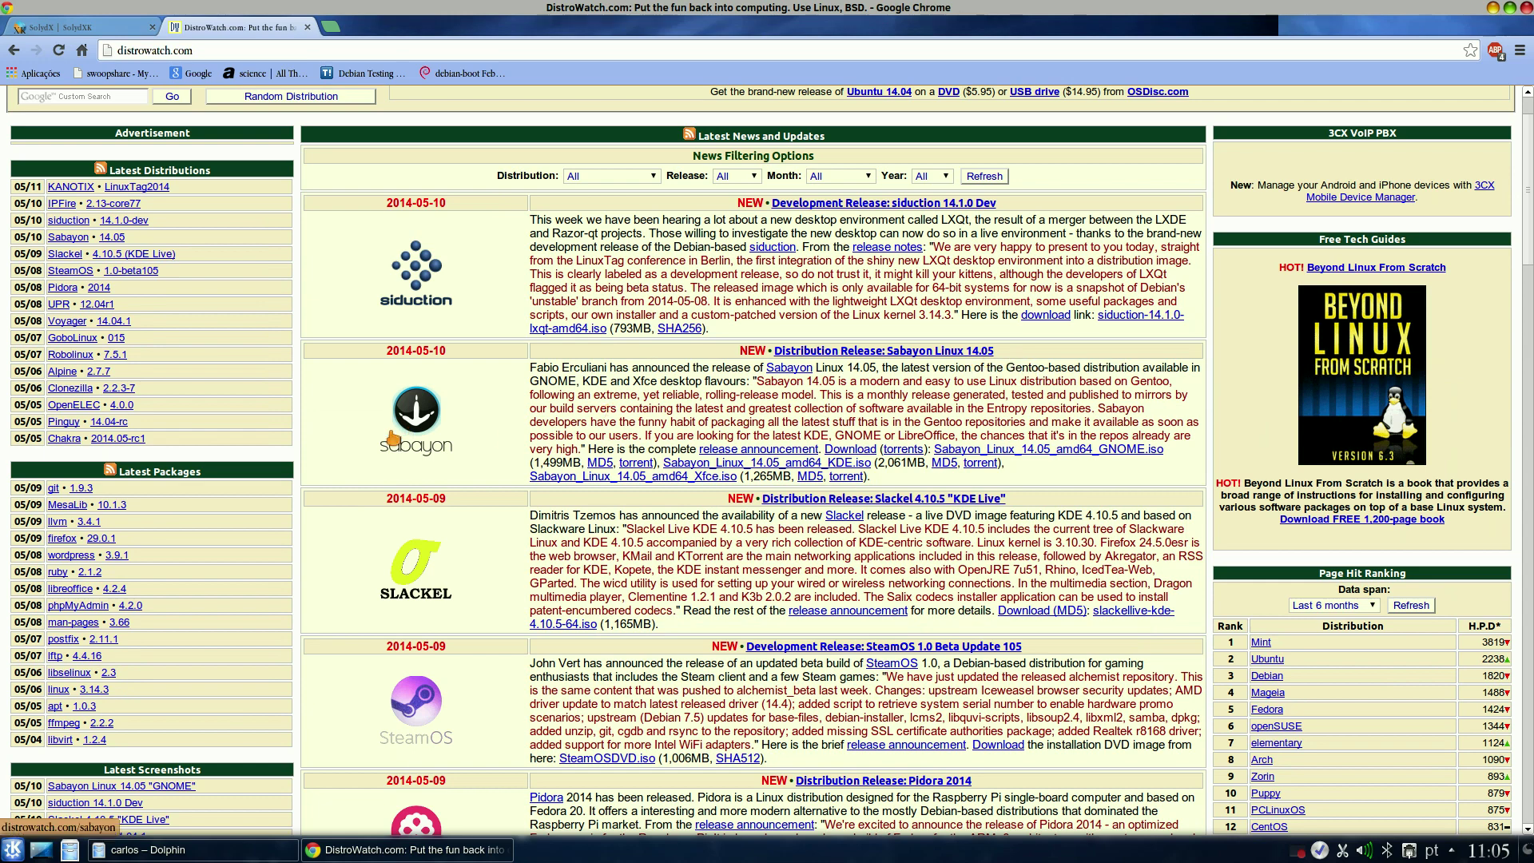
{"action": "scroll", "coordinate": [527, 384], "scroll_direction": "down", "scroll_amount": 6}
{"action": "scroll", "coordinate": [539, 372], "scroll_direction": "down", "scroll_amount": 20}
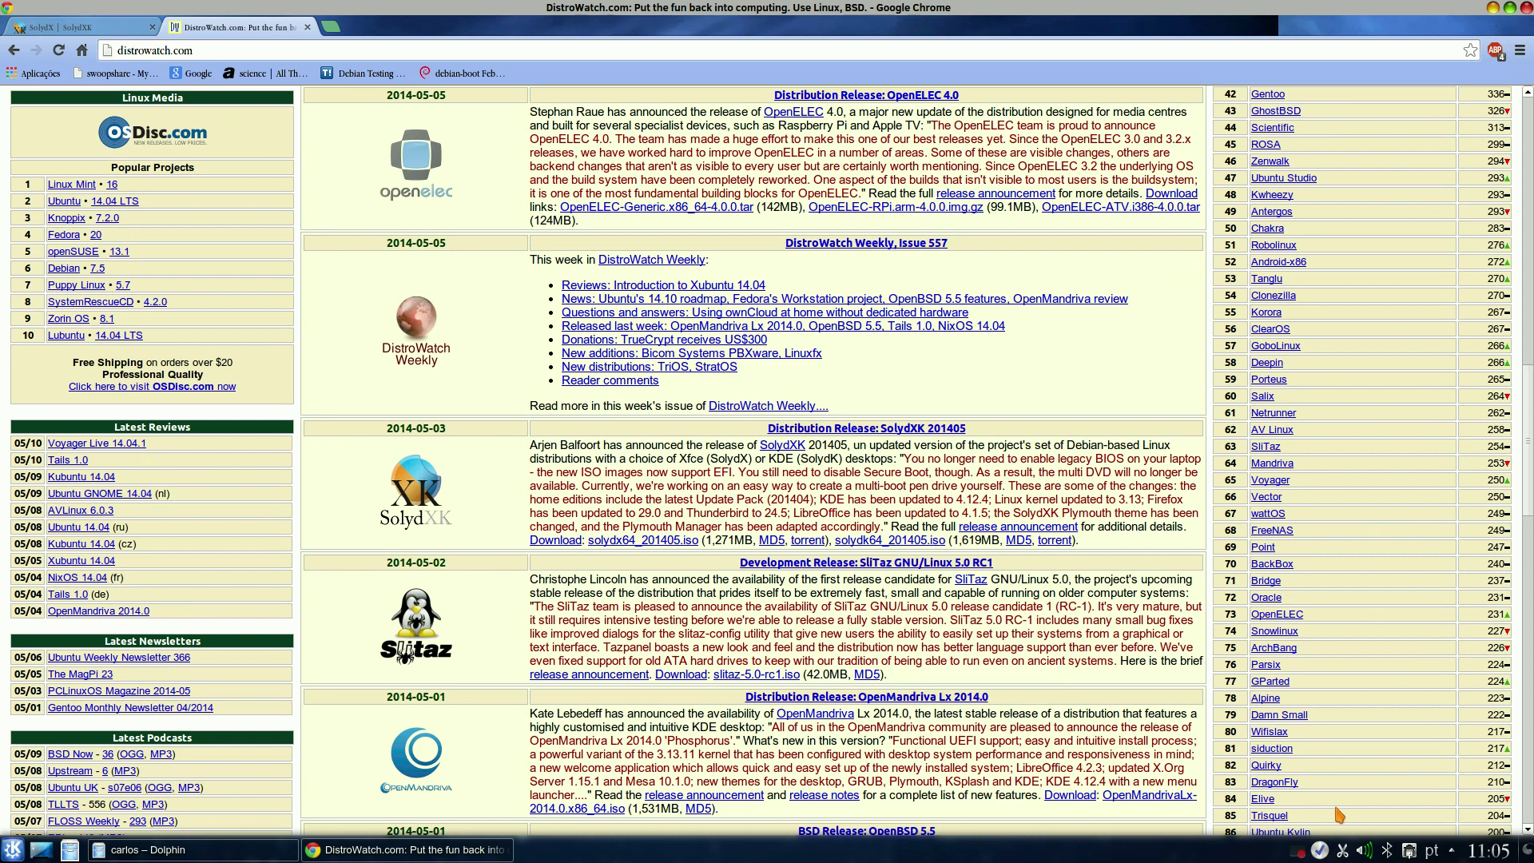
Step: Minimize Chrome, show the KDE platform version information from Dolphin, and close that dialog
{"action": "left_click", "coordinate": [1492, 8]}
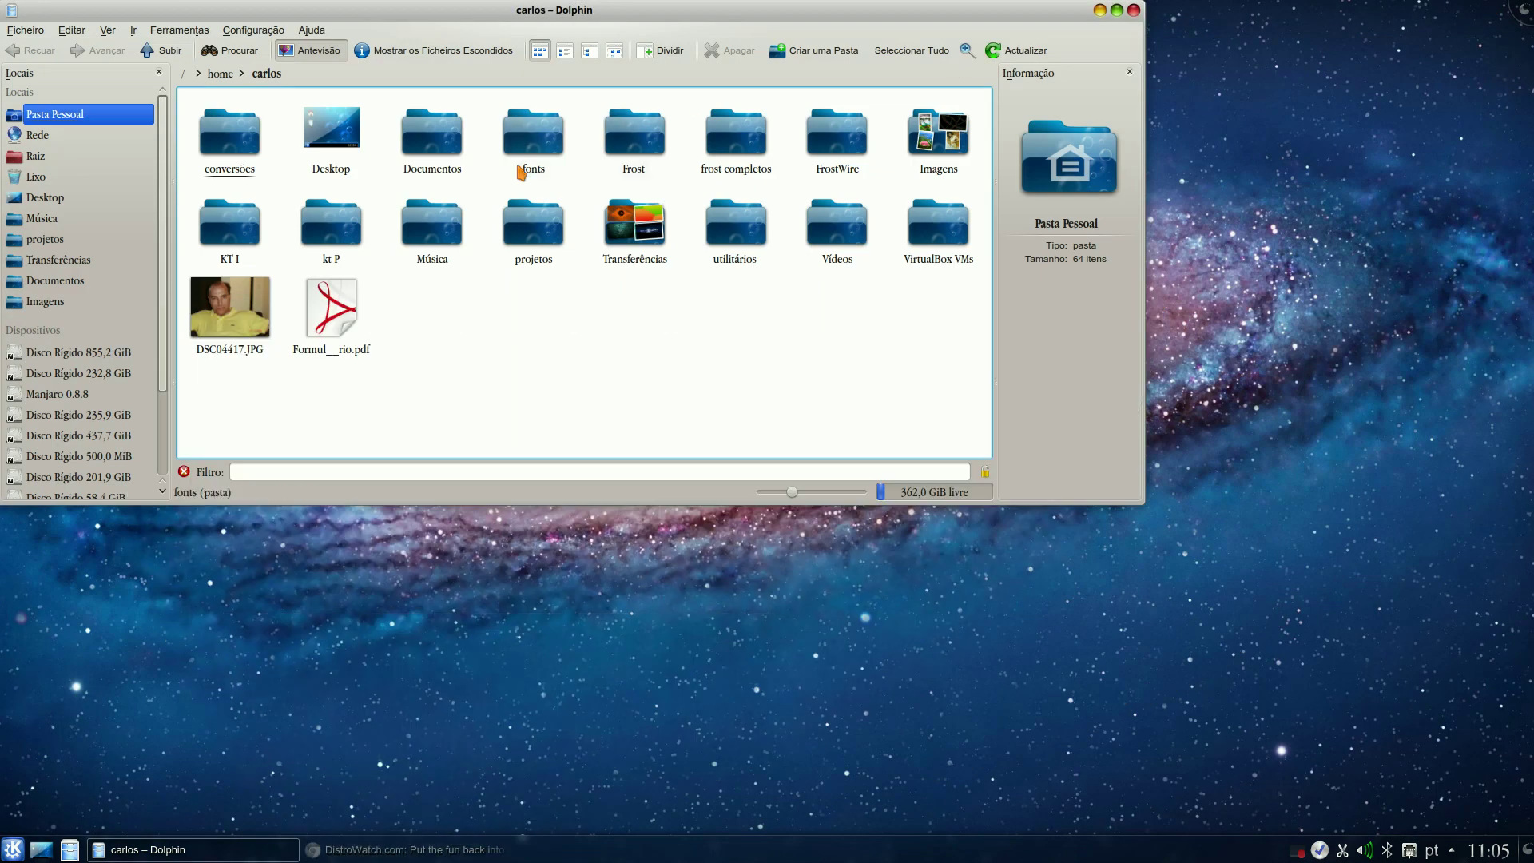
{"action": "left_click", "coordinate": [311, 30]}
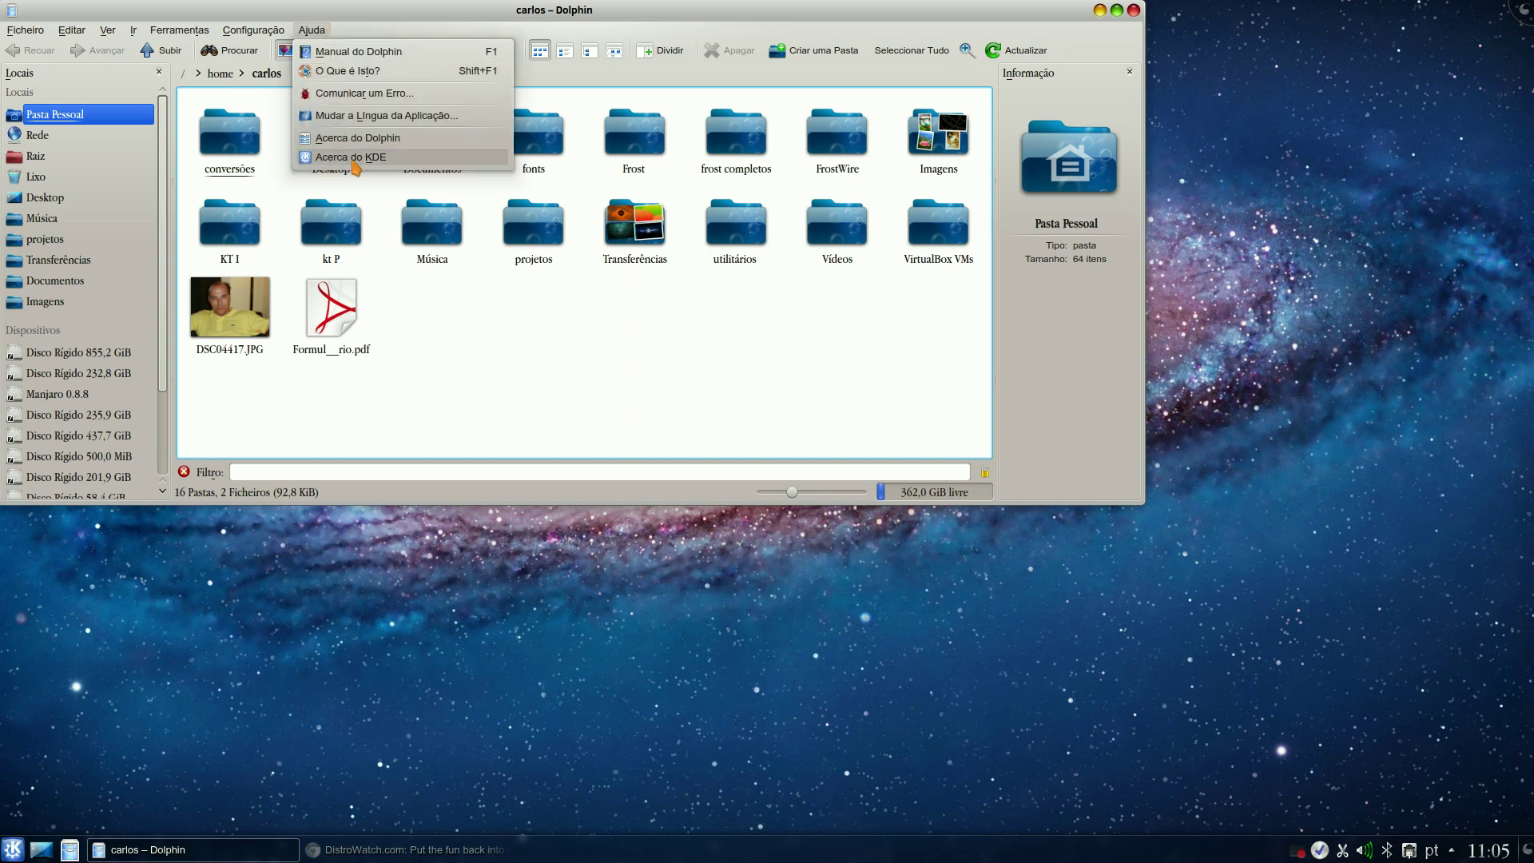
{"action": "left_click", "coordinate": [471, 160]}
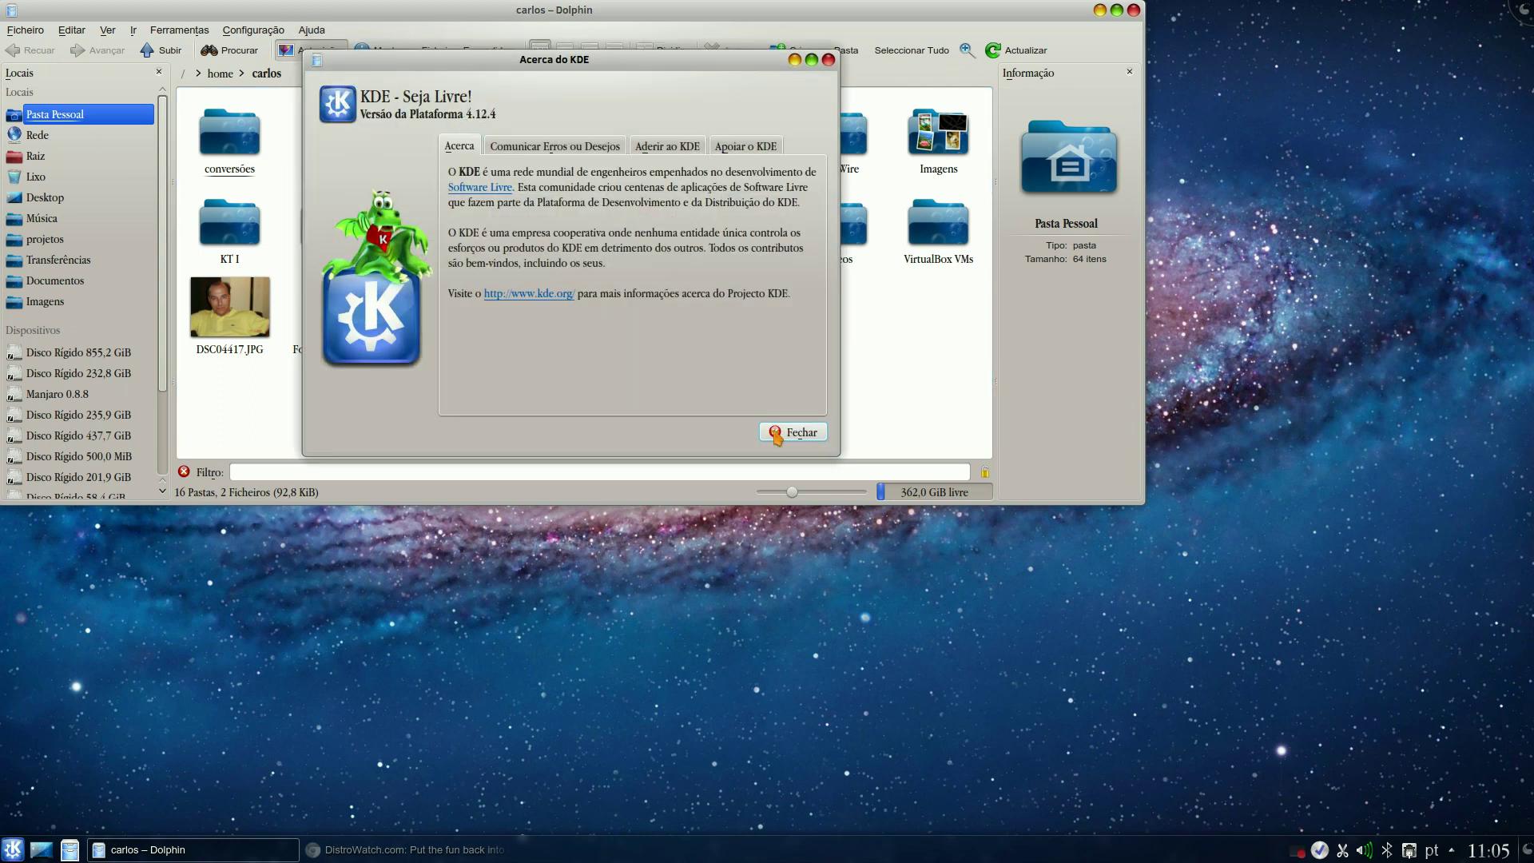
{"action": "left_click", "coordinate": [800, 432]}
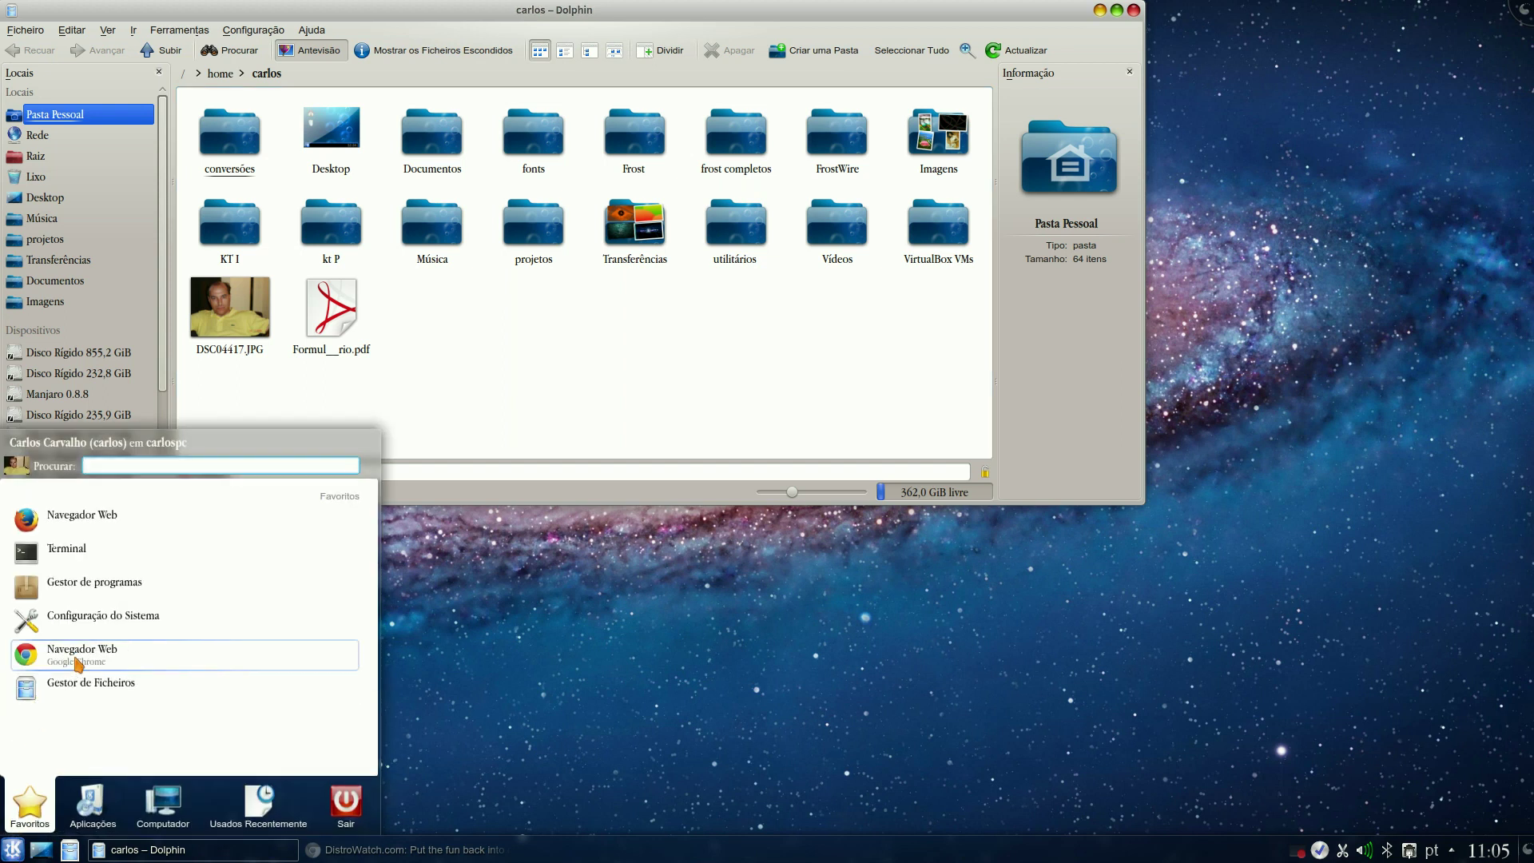
Step: Open Firefox, check for updates in its version dialog, and close Firefox and the file manager
{"action": "left_click", "coordinate": [71, 517]}
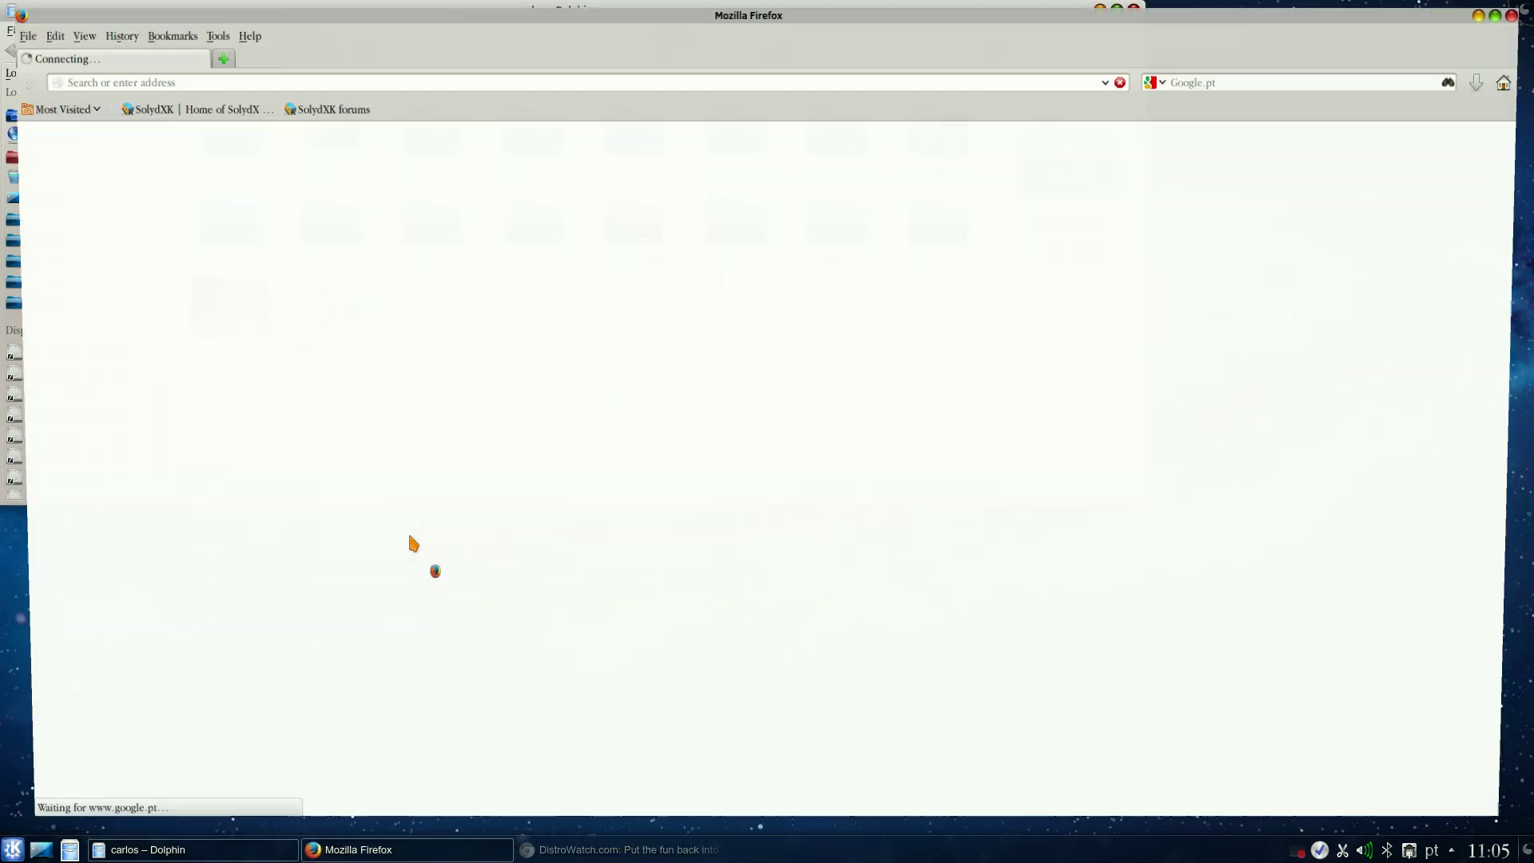
{"action": "left_click", "coordinate": [239, 28]}
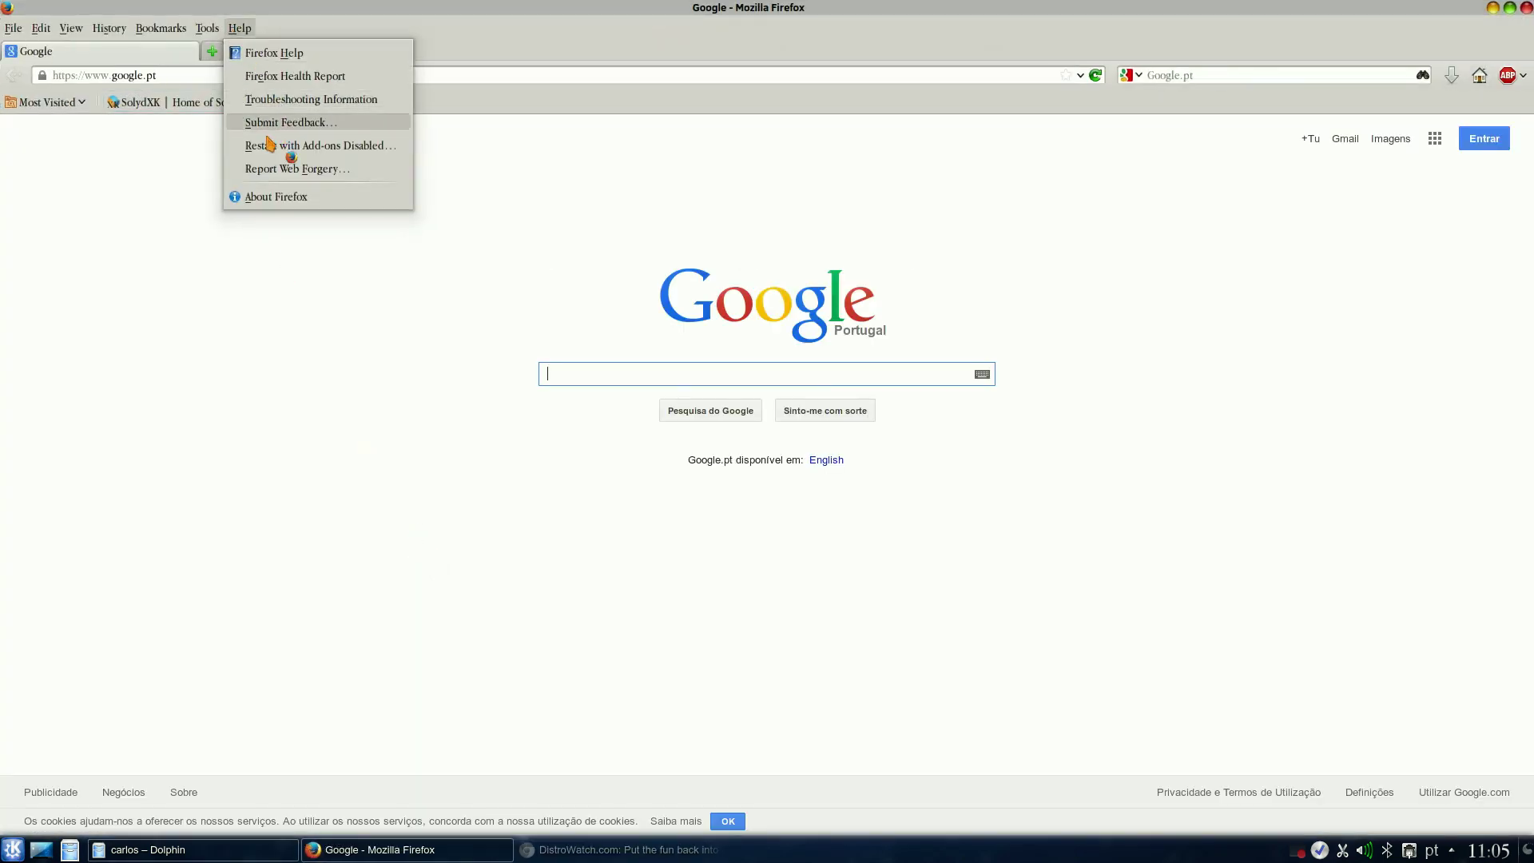
{"action": "left_click", "coordinate": [269, 197]}
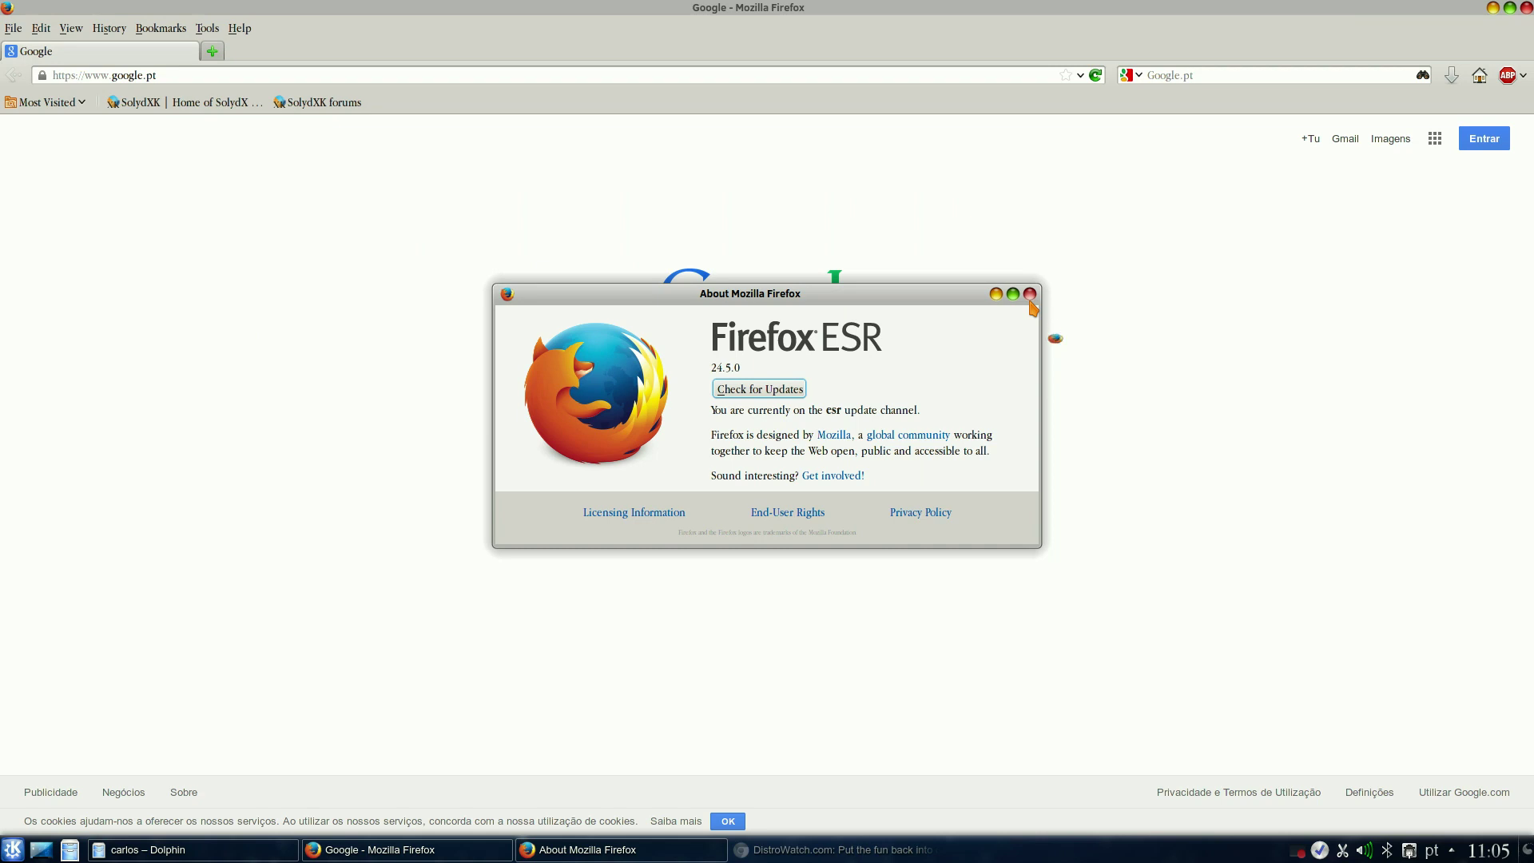
{"action": "left_click", "coordinate": [791, 391]}
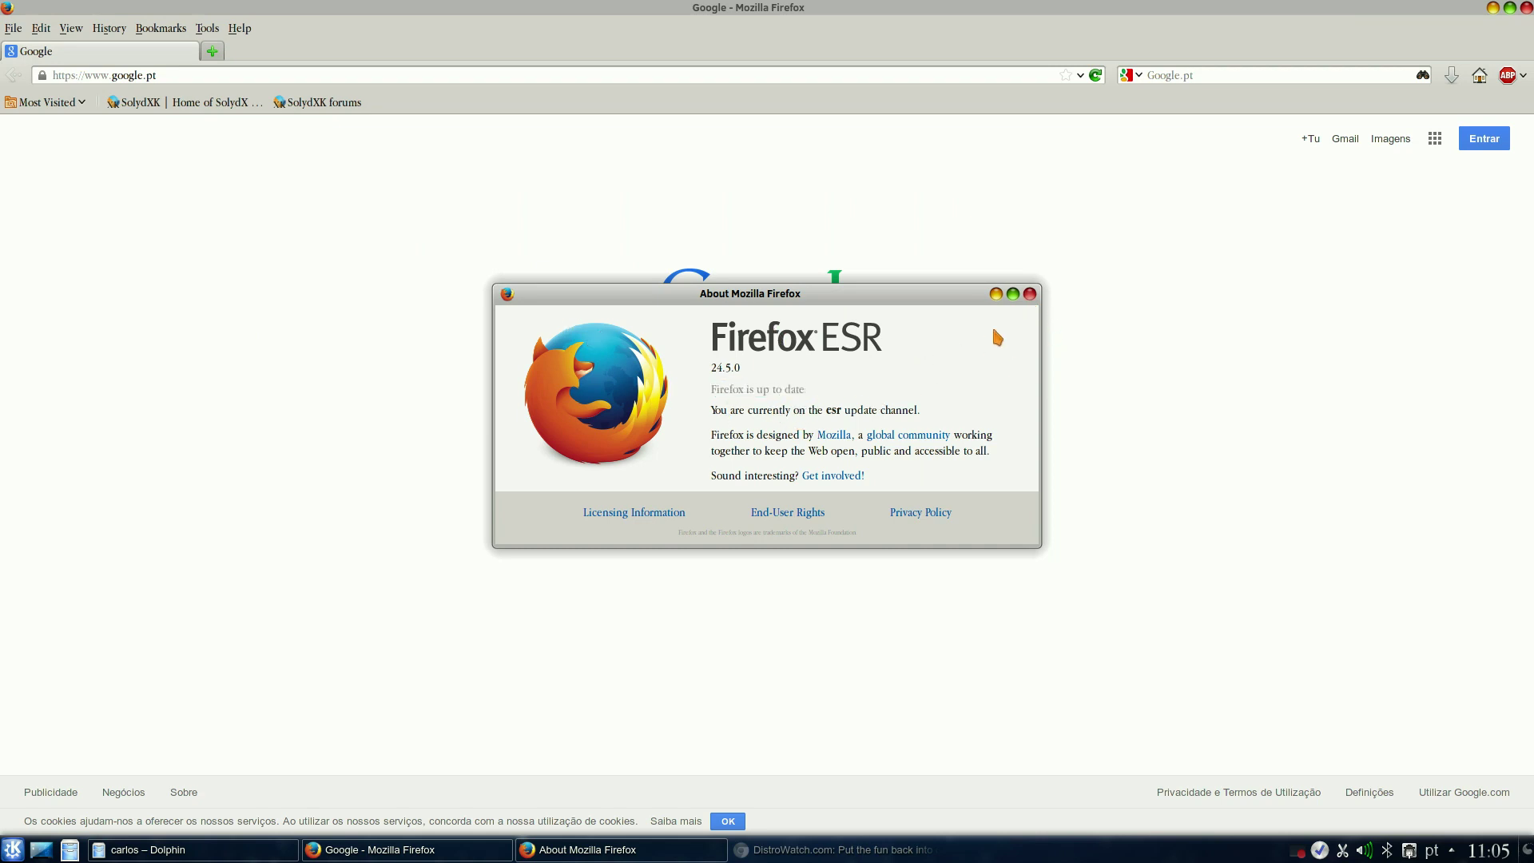
{"action": "left_click", "coordinate": [1030, 294]}
{"action": "left_click", "coordinate": [1526, 7]}
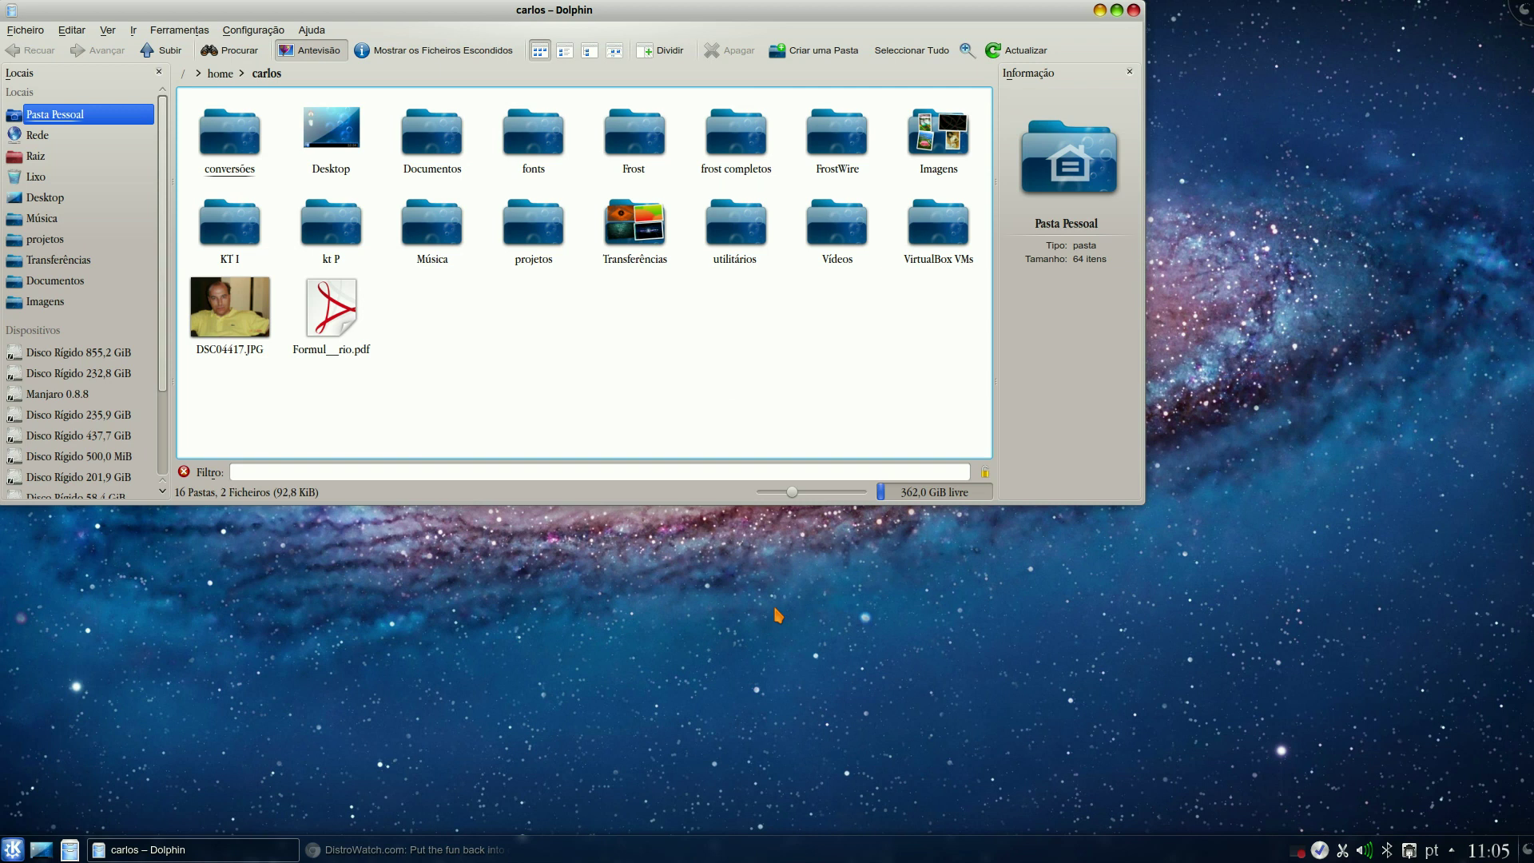
{"action": "left_click", "coordinate": [1133, 9]}
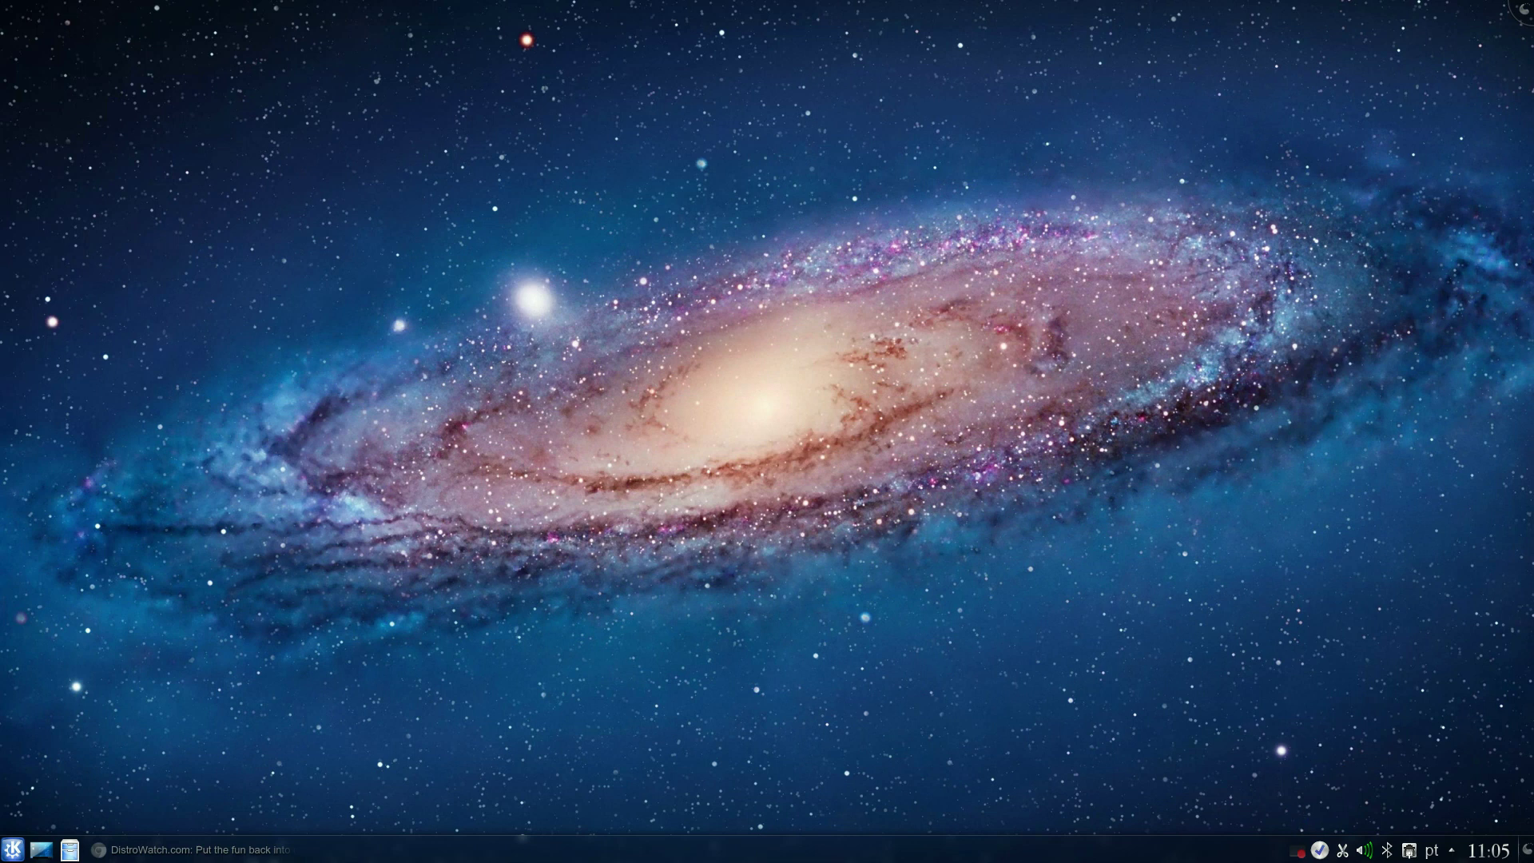
Step: Open the SolydXK Update Manager with the account password, dismiss the update information message, view the update pack changes, and close it
{"action": "left_click", "coordinate": [1319, 851]}
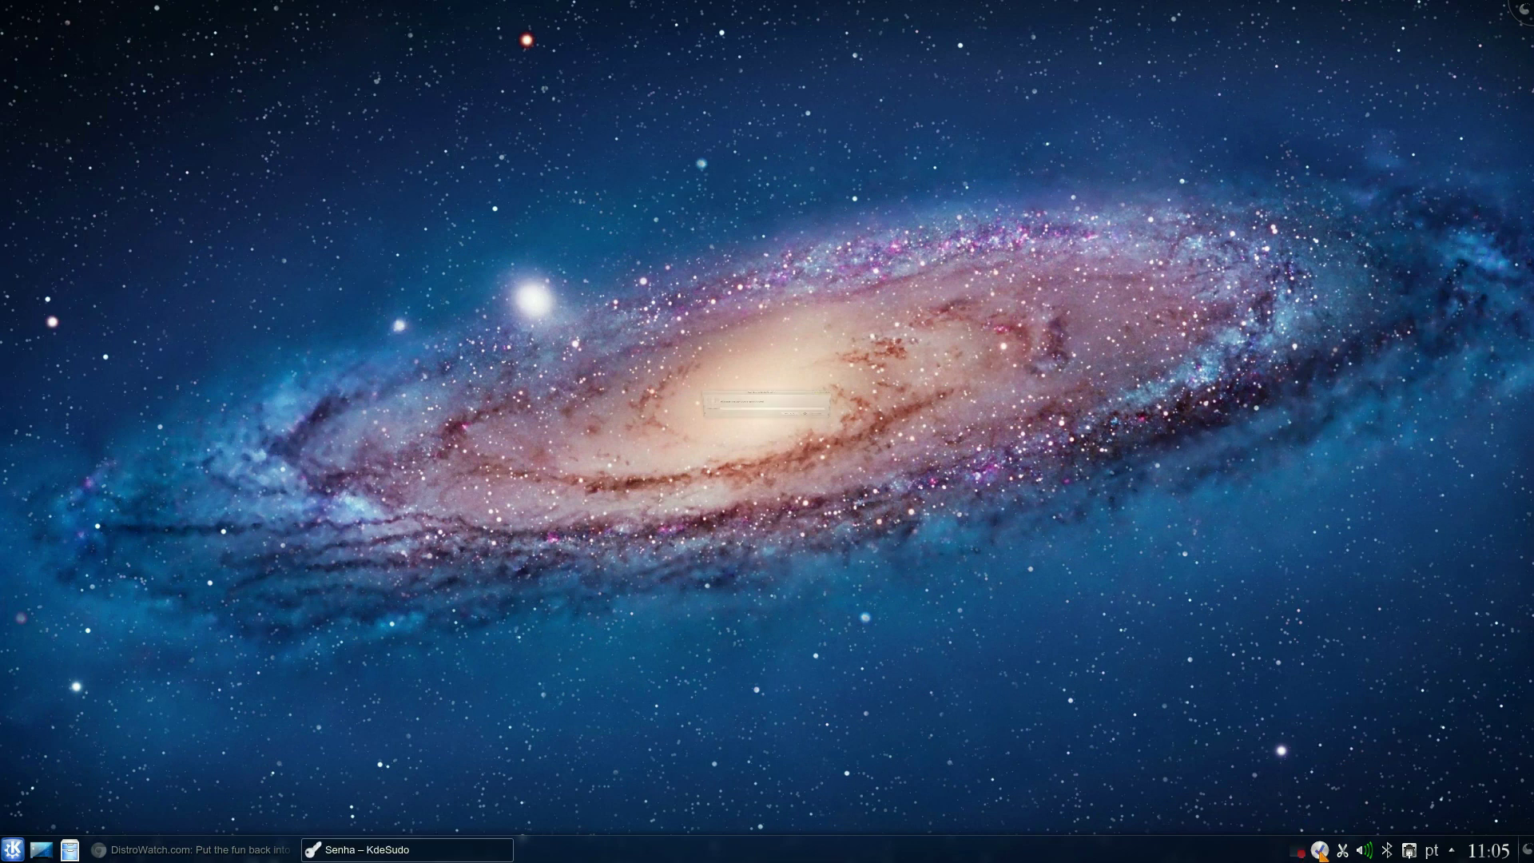
{"action": "type", "text": "•"}
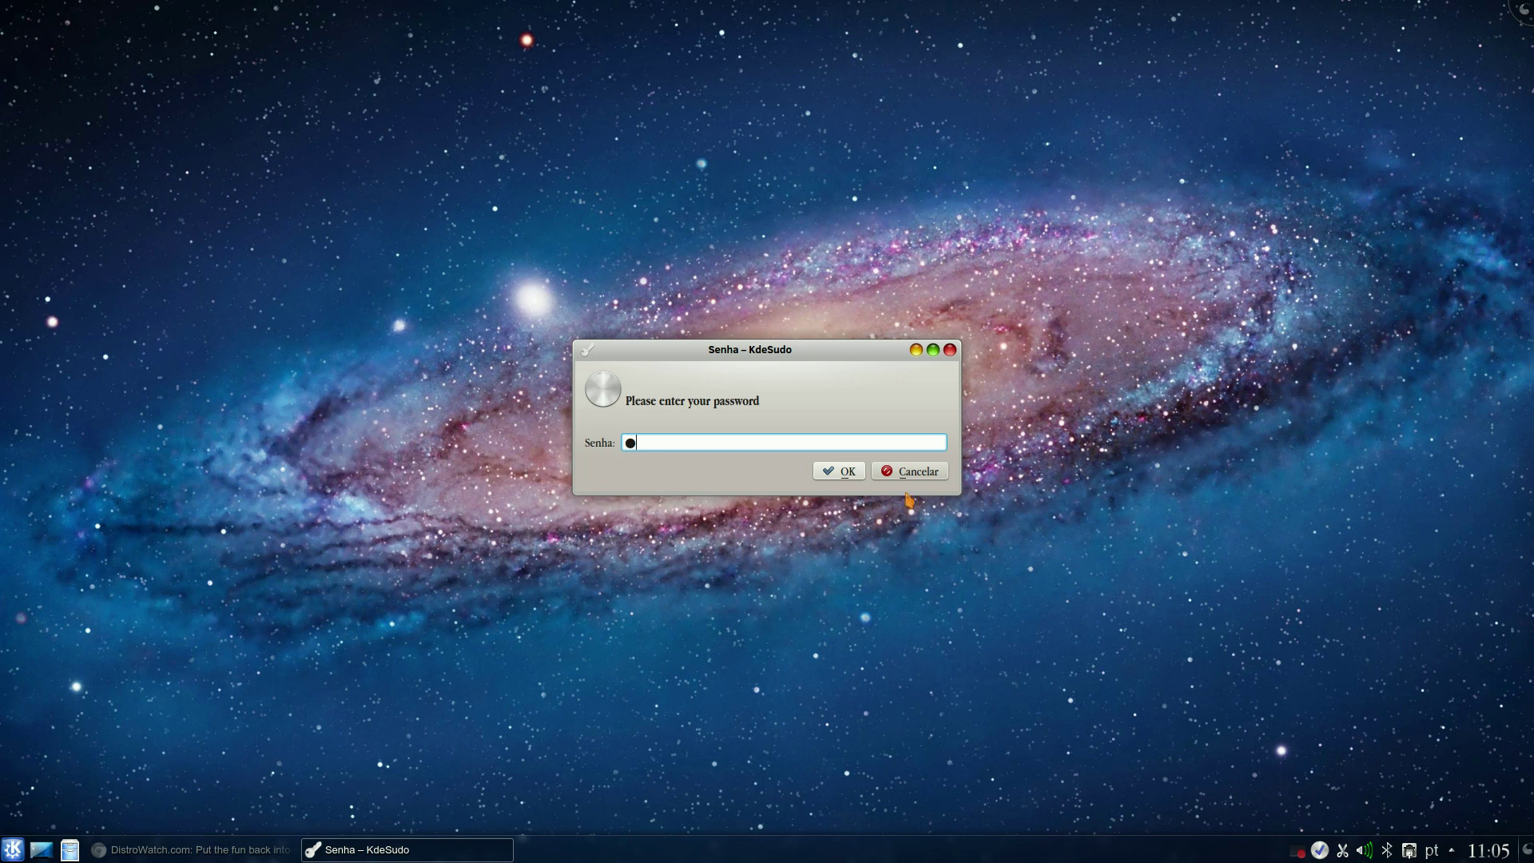
{"action": "left_click", "coordinate": [847, 472]}
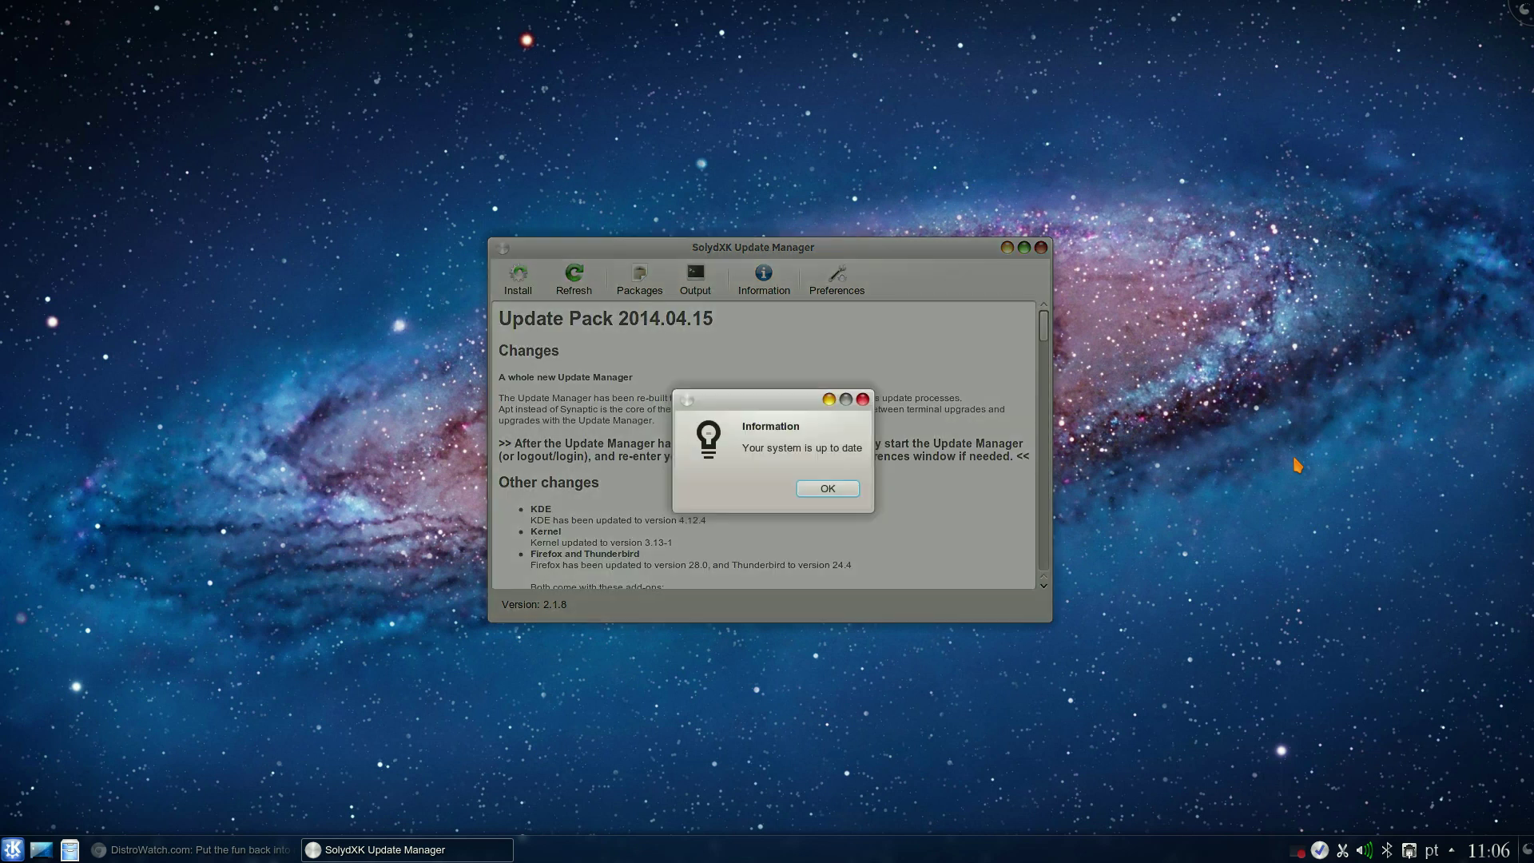
{"action": "left_click", "coordinate": [846, 494]}
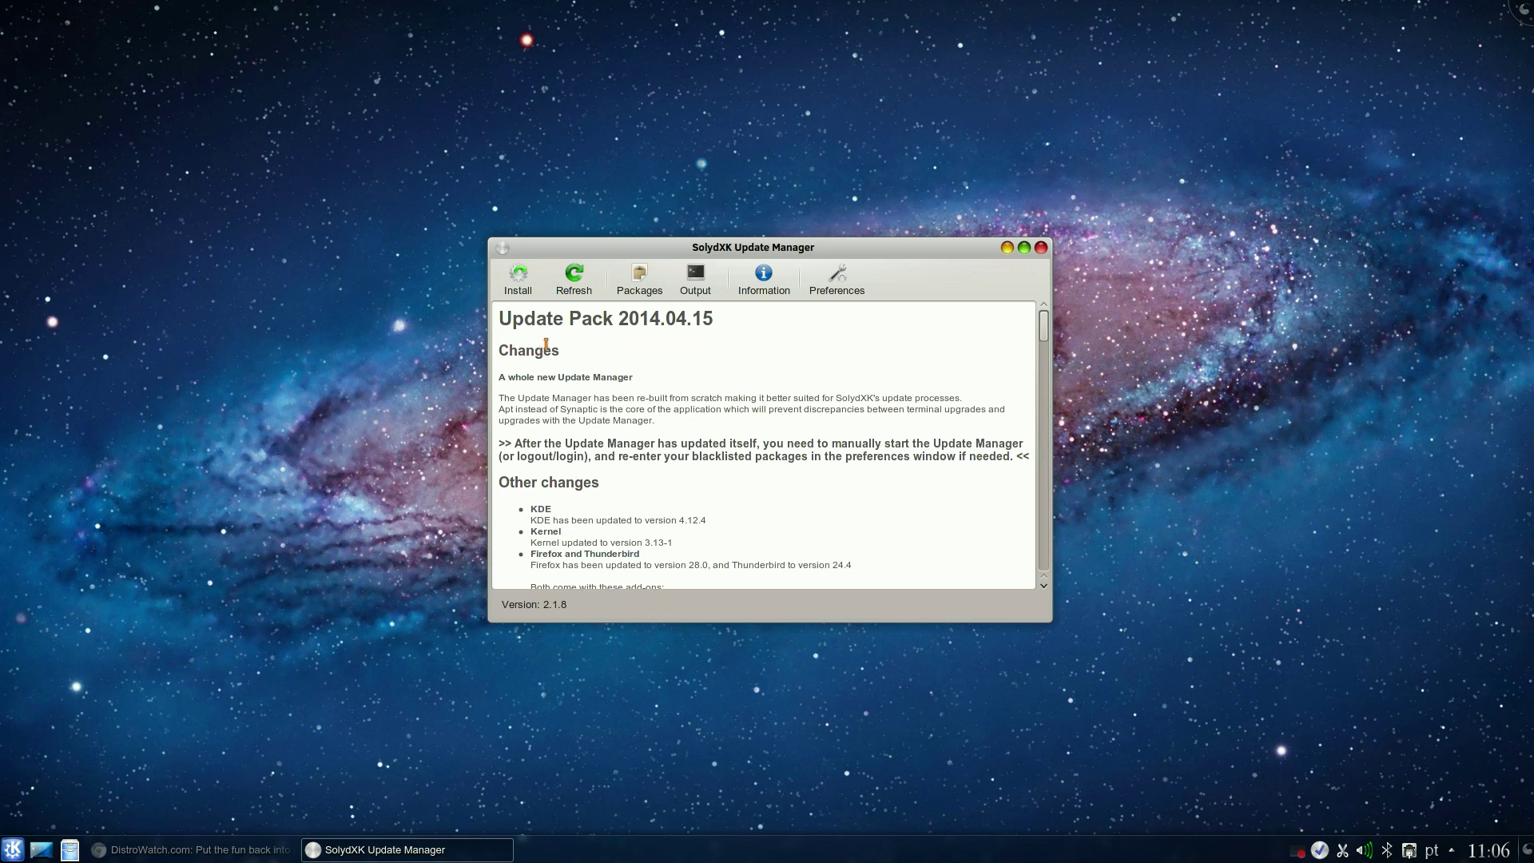
{"action": "left_click", "coordinate": [1040, 247]}
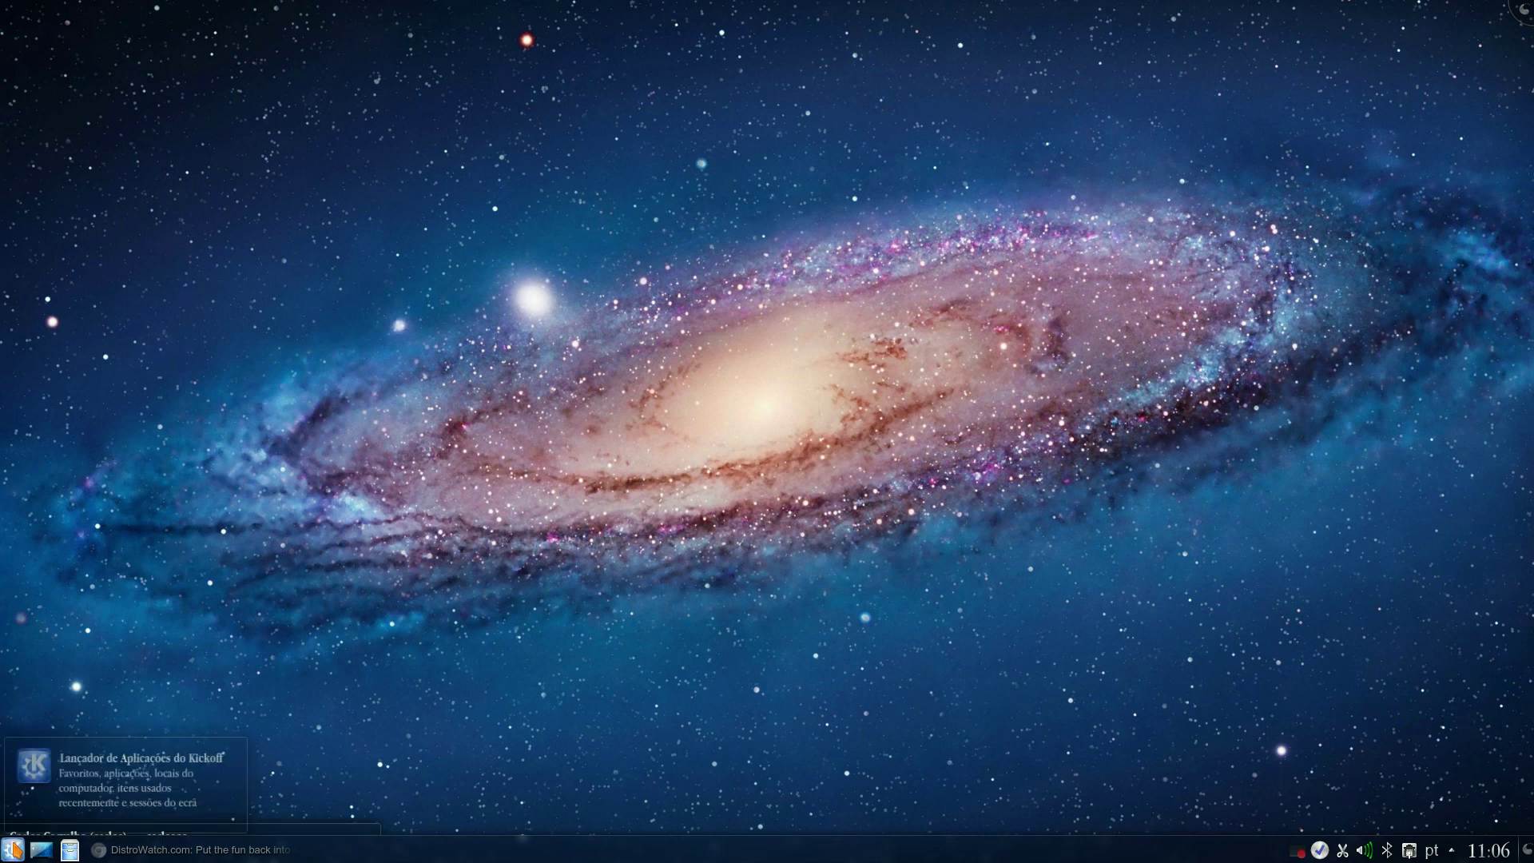
Step: Open Configuração do Sistema, look over its settings categories, and close it
{"action": "left_click", "coordinate": [13, 848]}
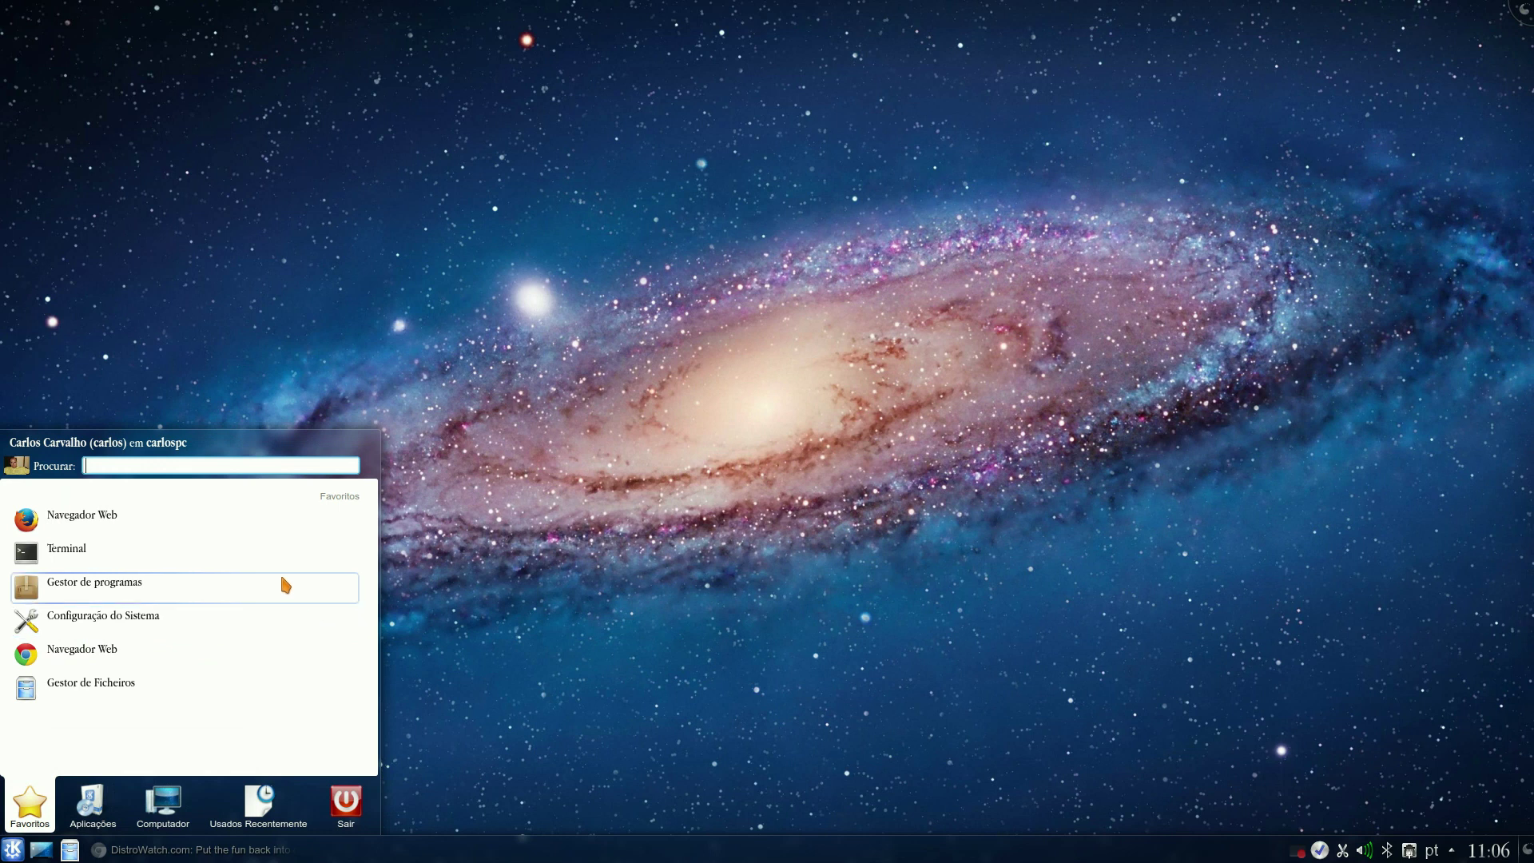
{"action": "left_click", "coordinate": [245, 622]}
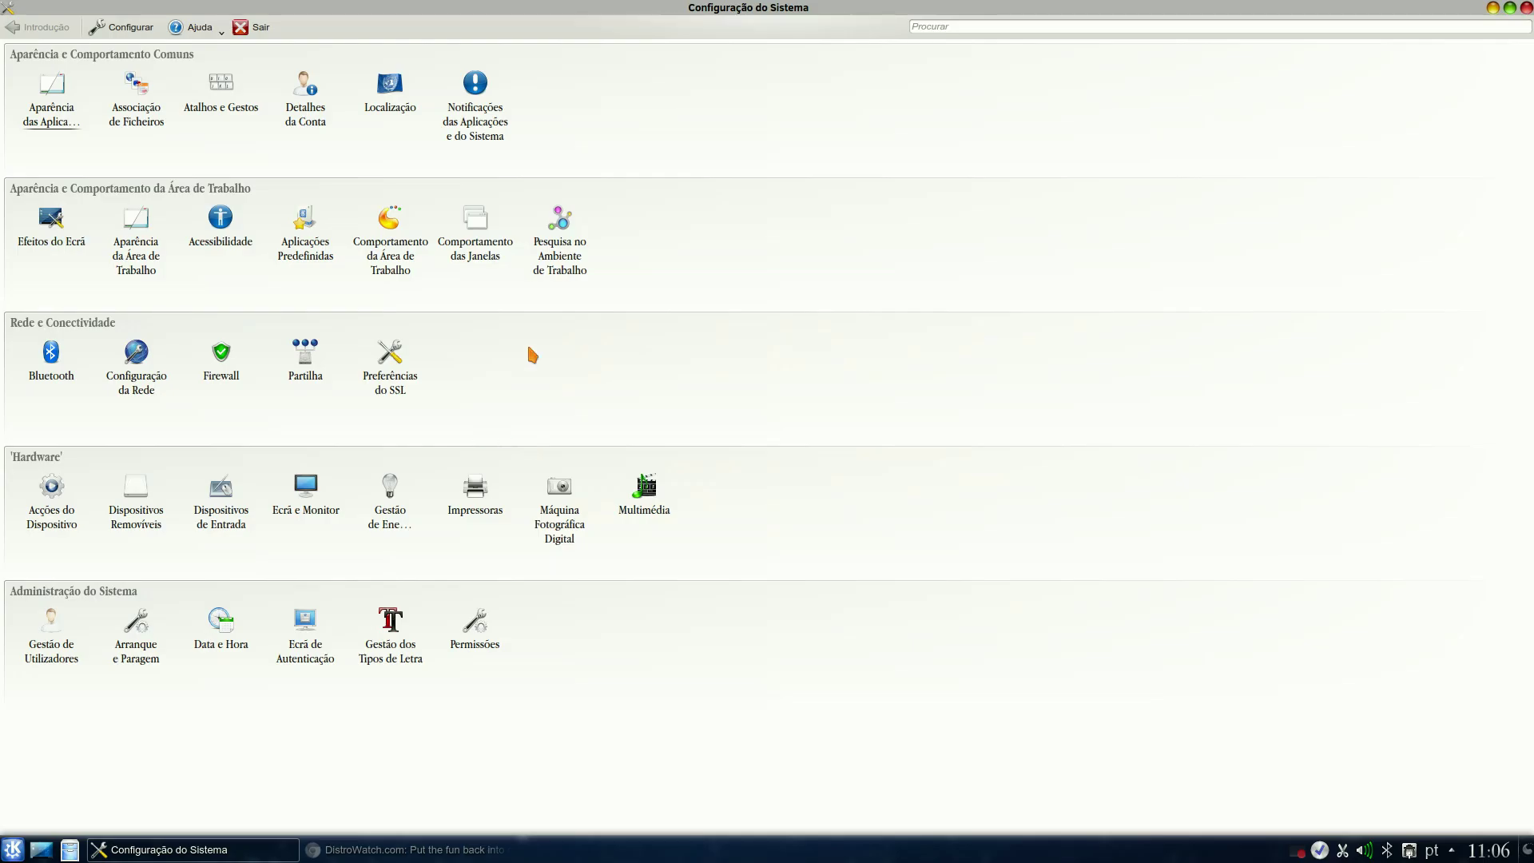
{"action": "left_click", "coordinate": [1525, 7]}
Step: Open the Transferências folder in Dolphin, move the window away from the screen edge, and look through the folder's files
{"action": "left_click", "coordinate": [70, 849]}
{"action": "left_click_drag", "start_coordinate": [553, 13], "coordinate": [704, 58]}
{"action": "left_click", "coordinate": [739, 268]}
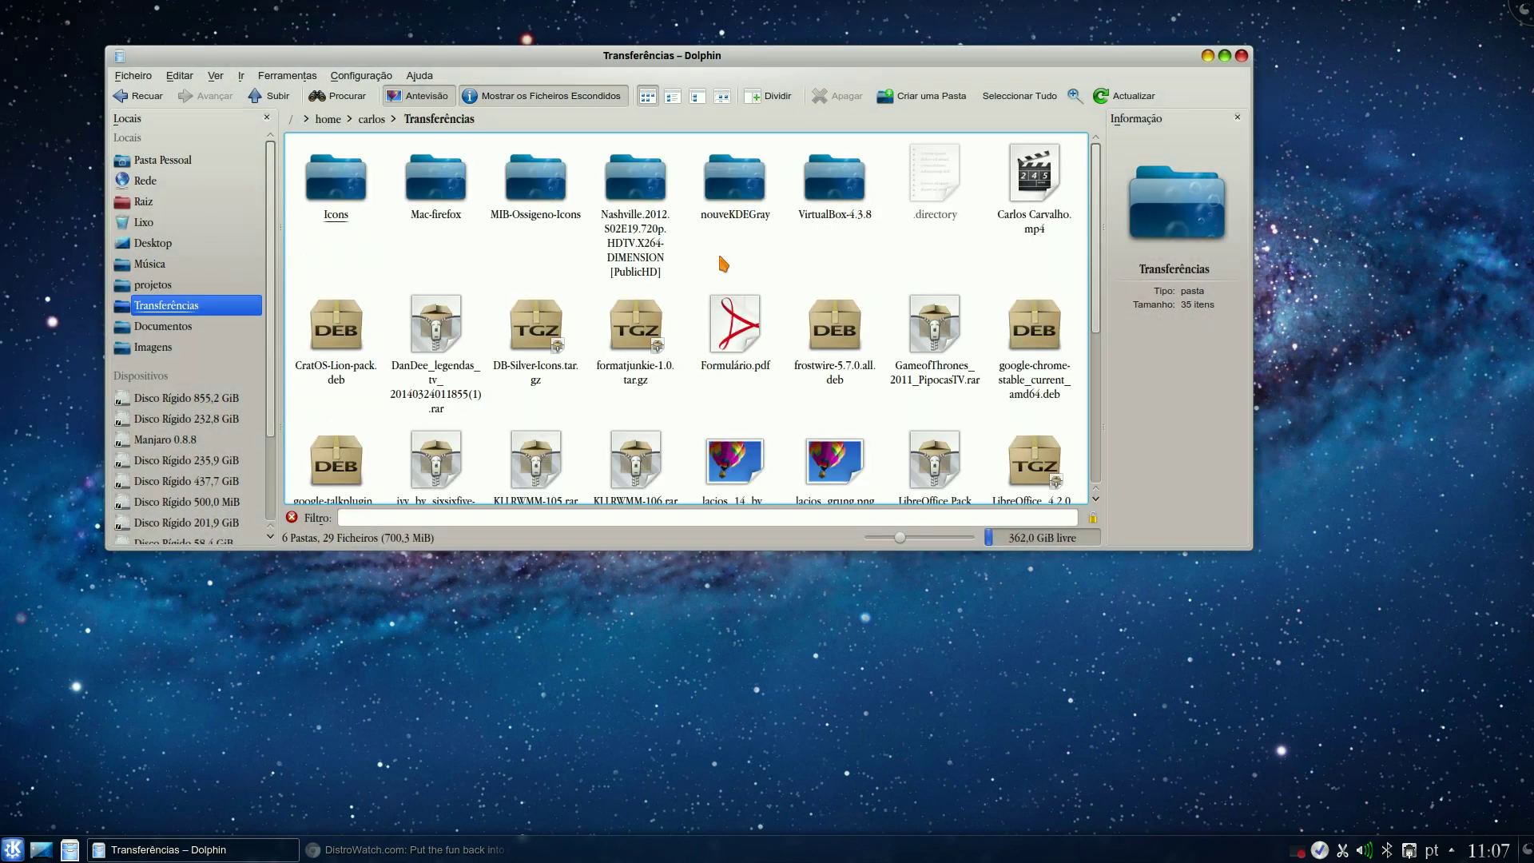
{"action": "scroll", "coordinate": [949, 363], "scroll_direction": "down", "scroll_amount": 3}
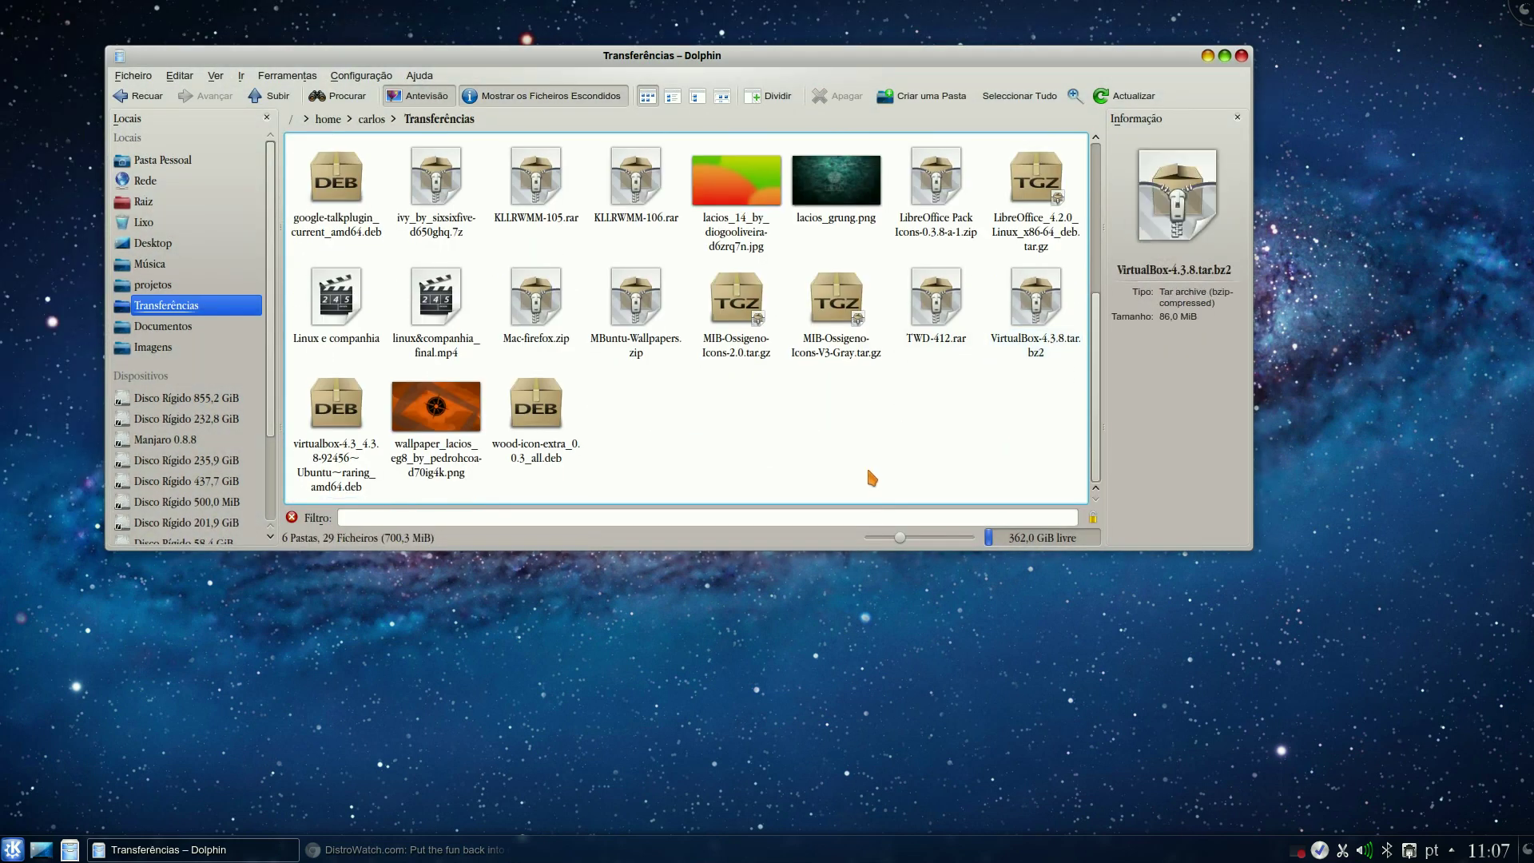
{"action": "scroll", "coordinate": [882, 453], "scroll_direction": "up", "scroll_amount": 1}
{"action": "scroll", "coordinate": [882, 453], "scroll_direction": "up", "scroll_amount": 2}
{"action": "scroll", "coordinate": [931, 325], "scroll_direction": "down", "scroll_amount": 2}
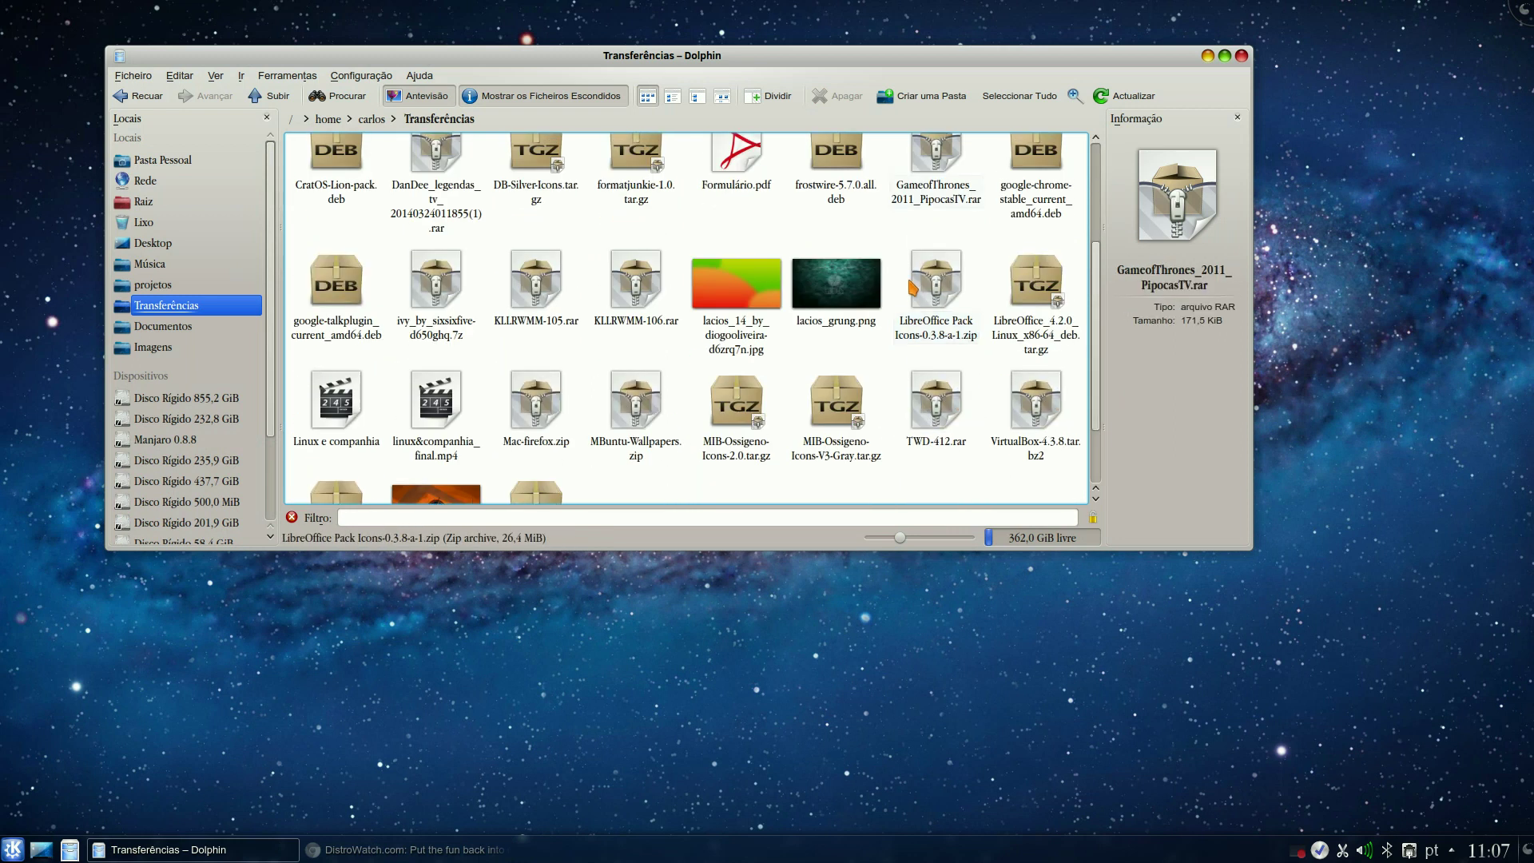
{"action": "scroll", "coordinate": [863, 444], "scroll_direction": "down", "scroll_amount": 2}
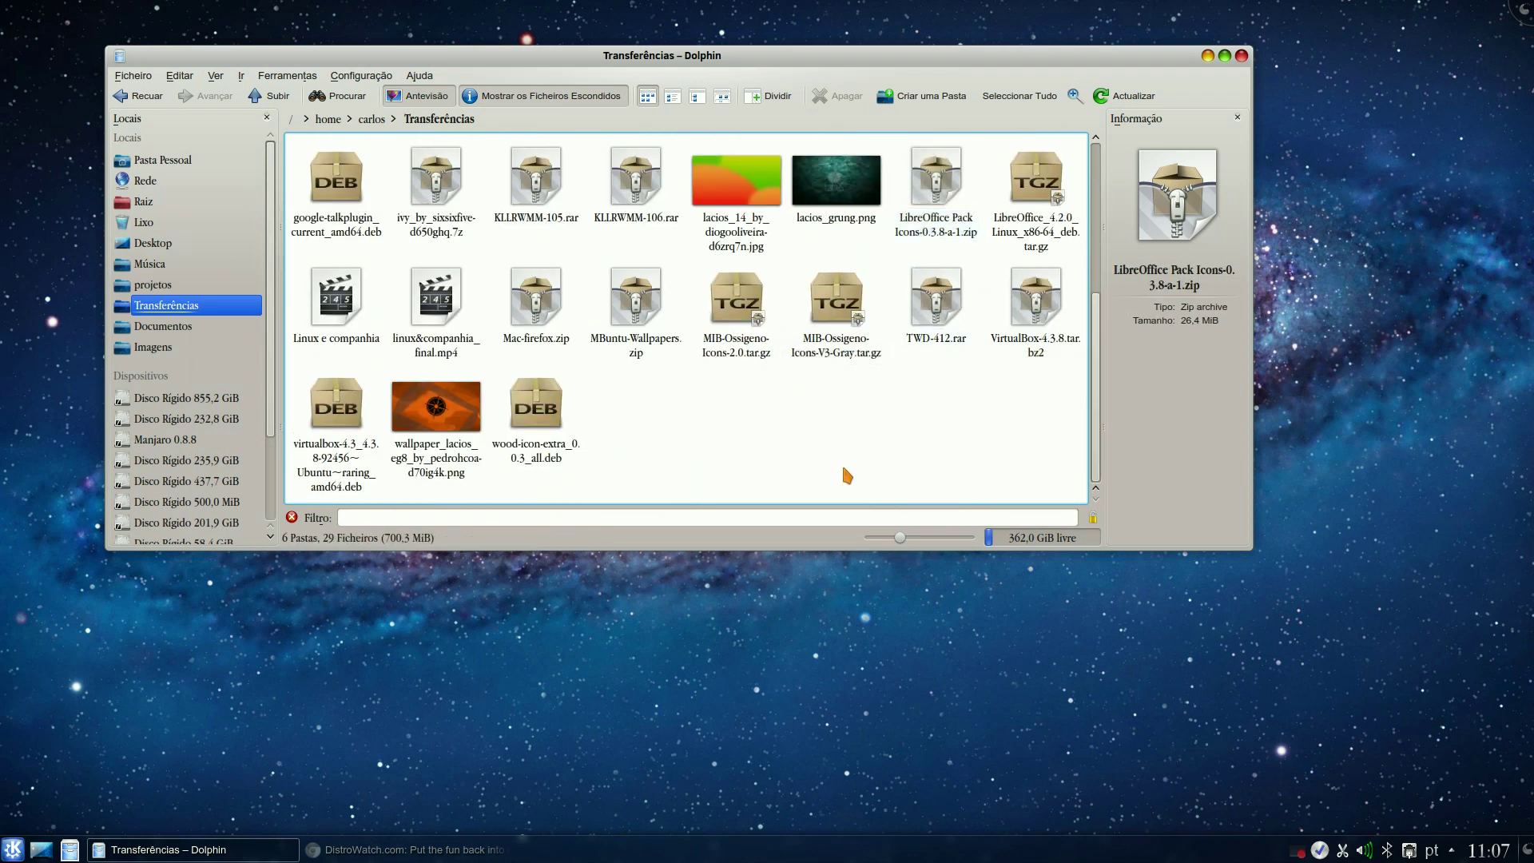
{"action": "scroll", "coordinate": [847, 476], "scroll_direction": "up", "scroll_amount": 3}
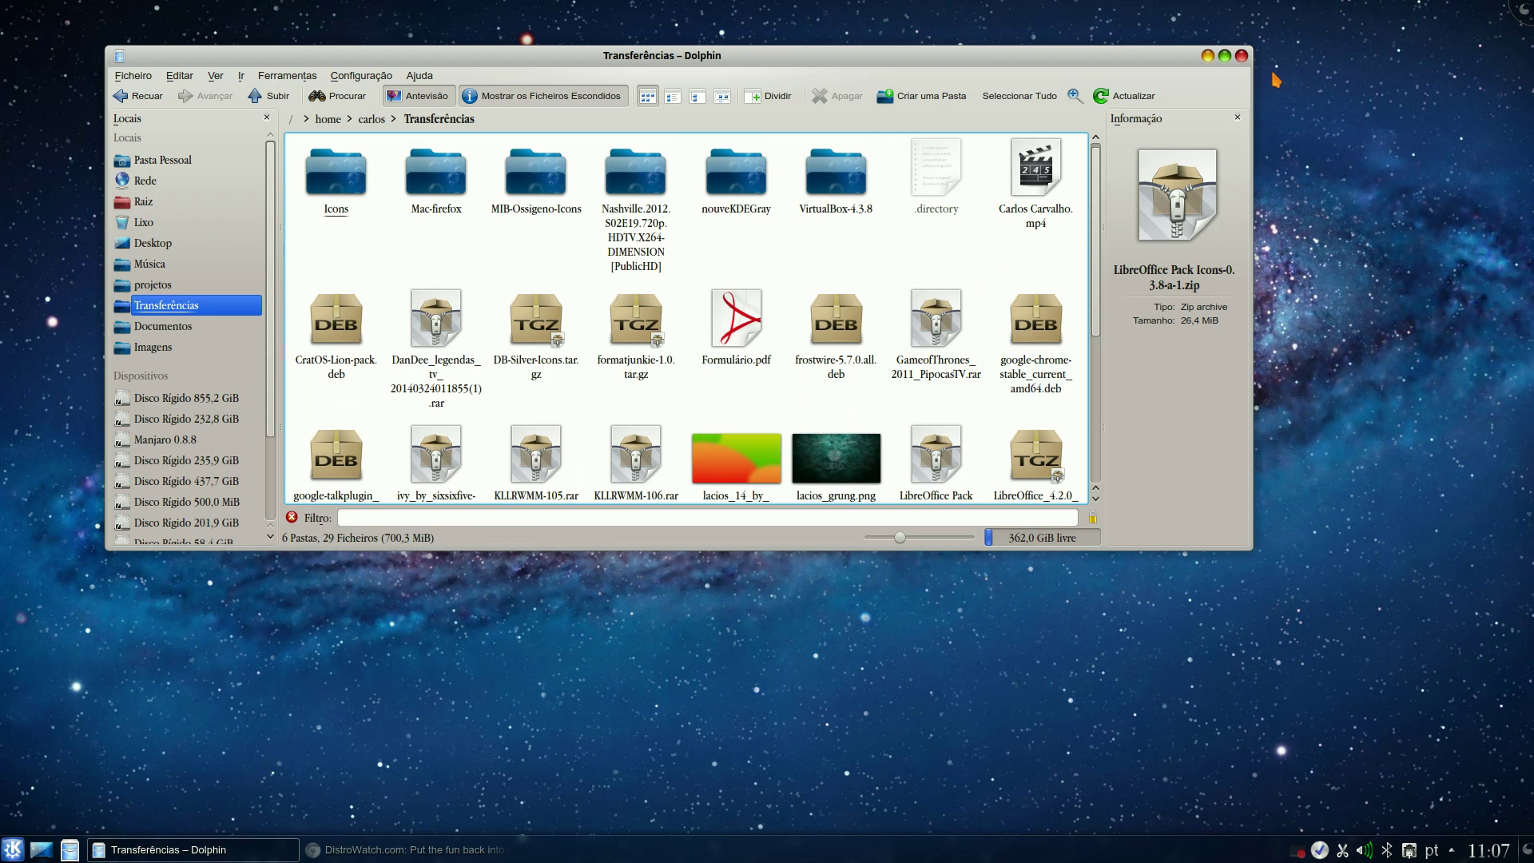
Step: Select the green and orange lacios_14 JPEG image, view the actions available for it, and close Dolphin
{"action": "left_click", "coordinate": [729, 472]}
{"action": "right_click", "coordinate": [729, 472]}
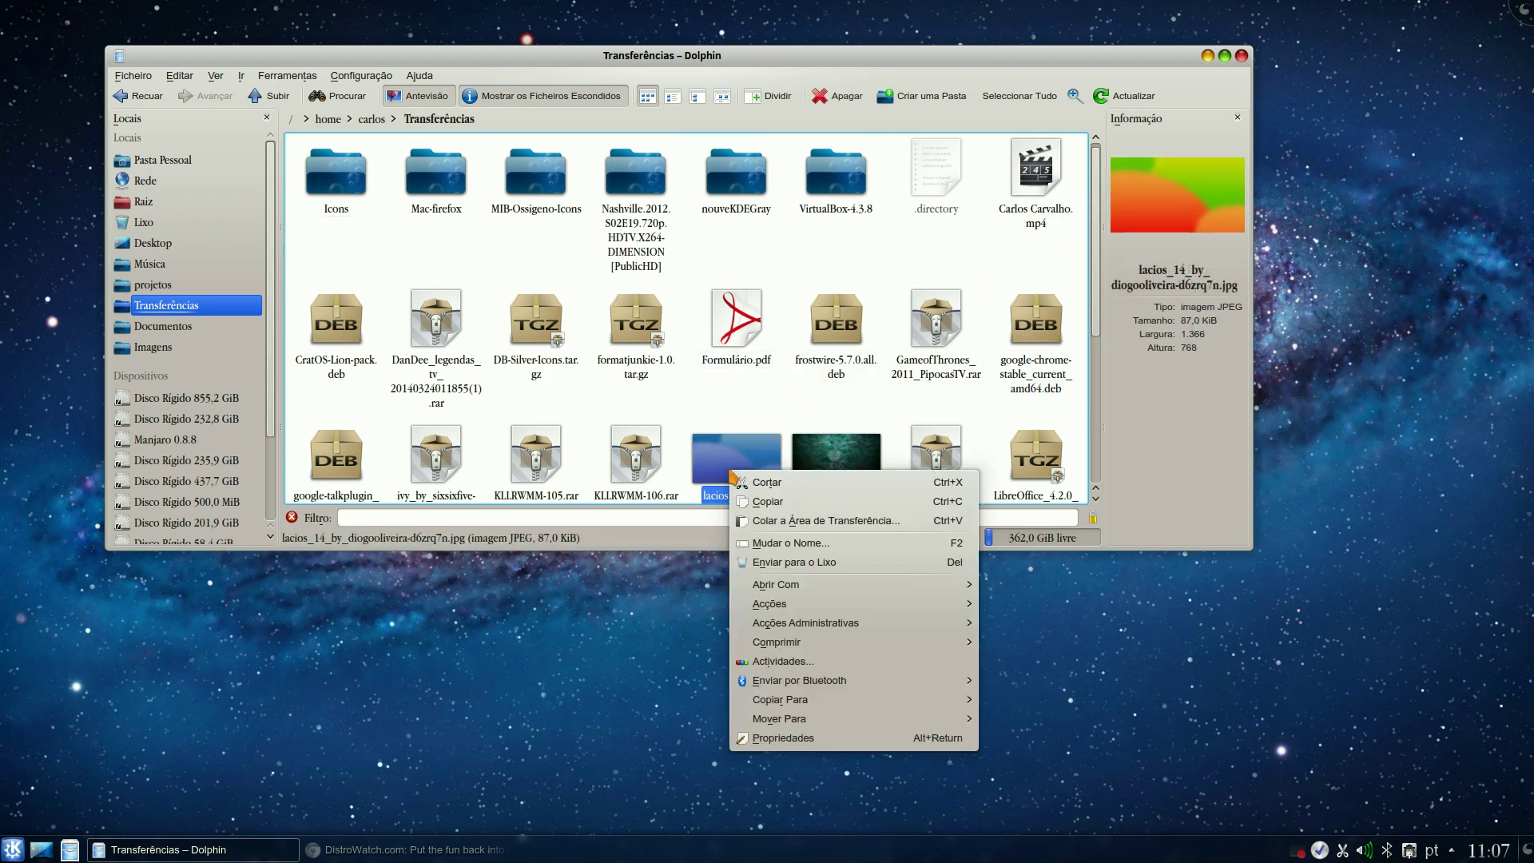
{"action": "left_click", "coordinate": [771, 409]}
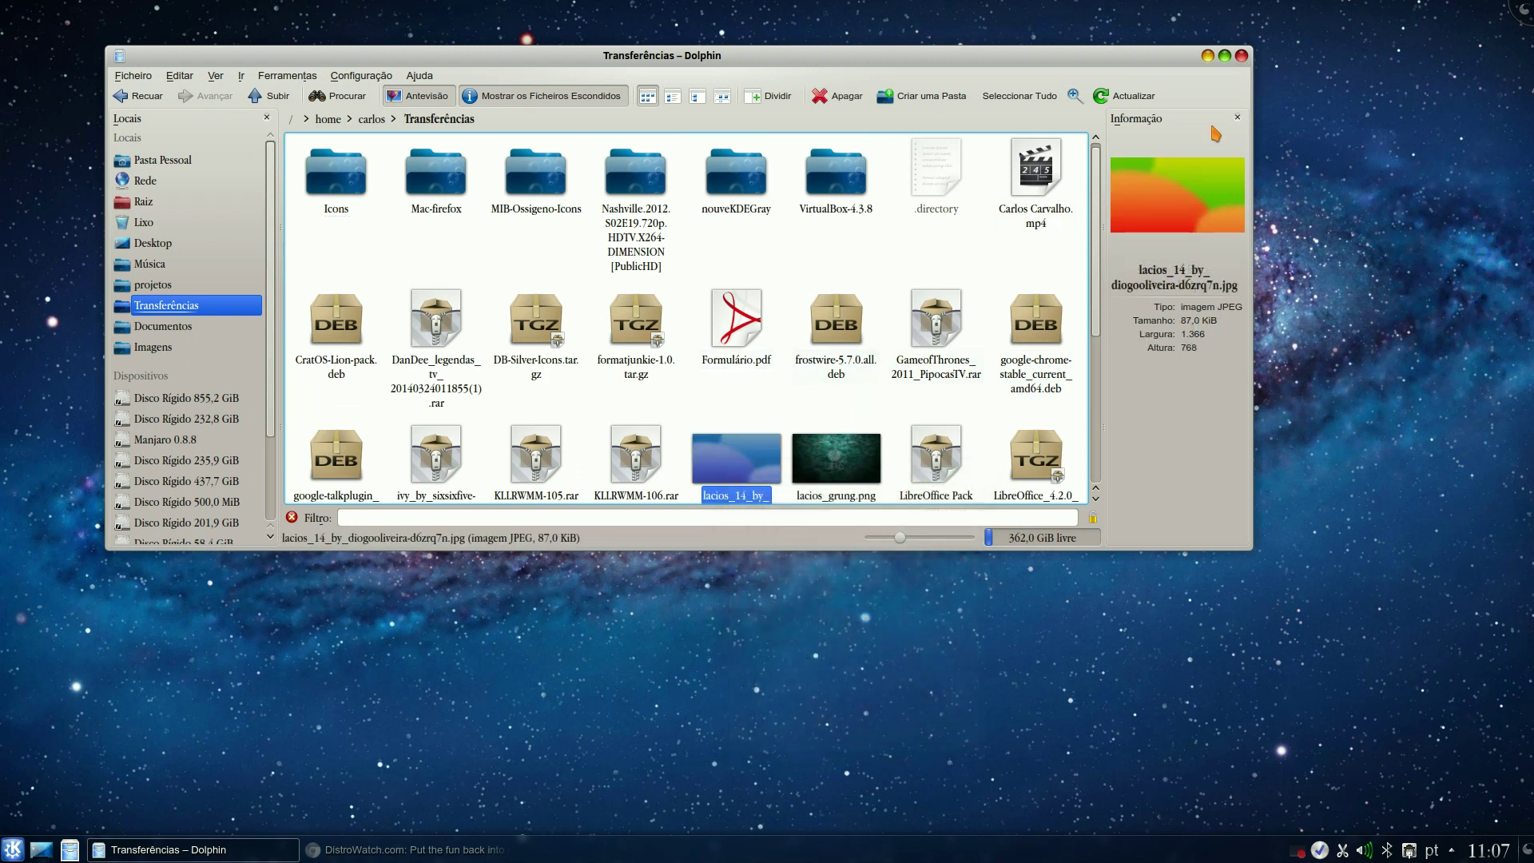
{"action": "left_click", "coordinate": [1241, 55]}
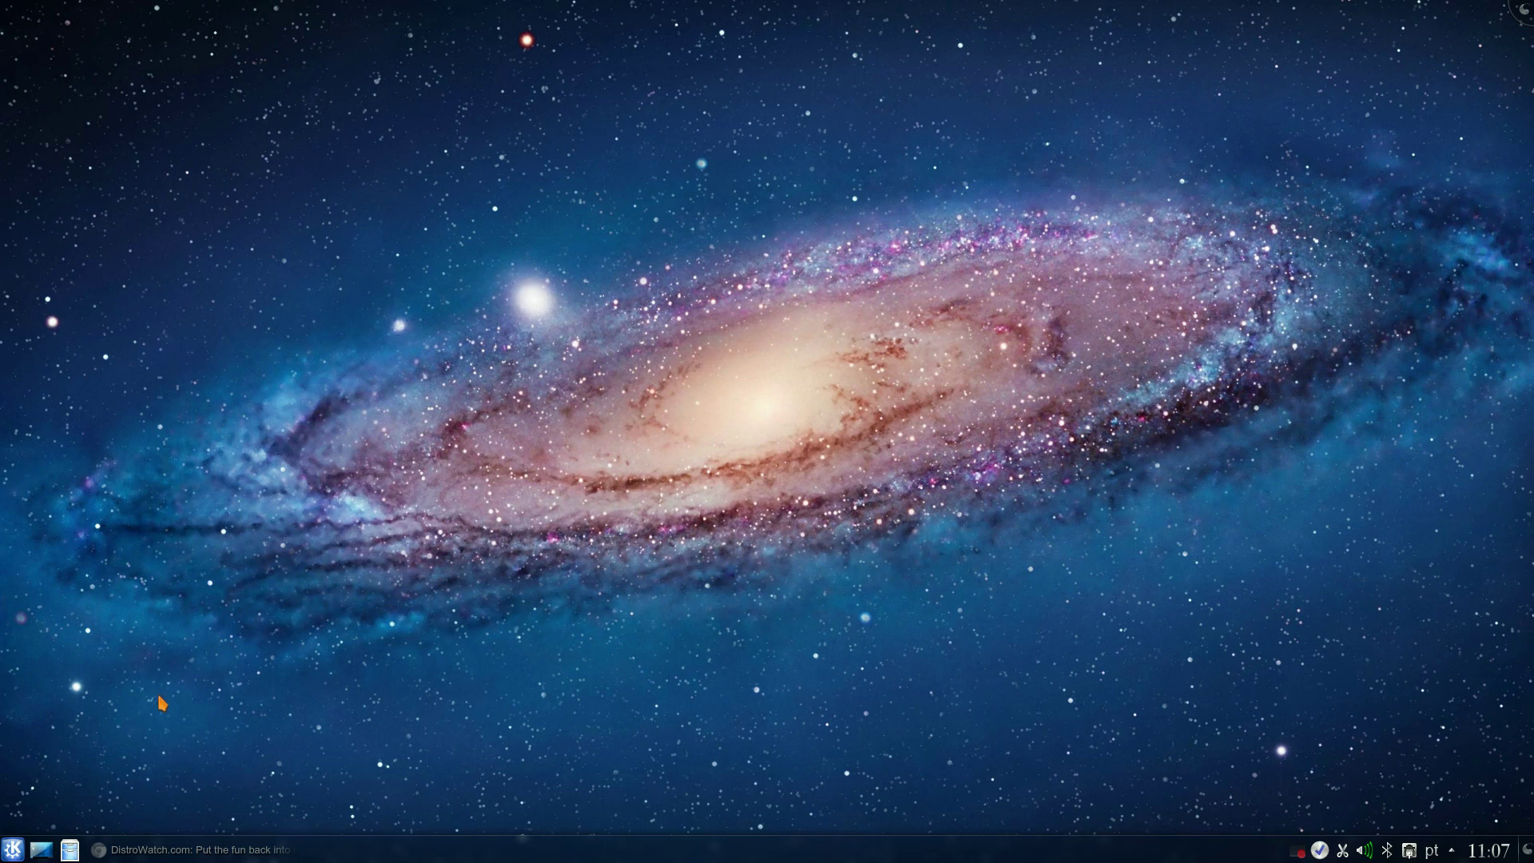
Step: Reopen Dolphin at the home folder, view and close the KDE version information, and move the window towards the middle of the screen
{"action": "left_click", "coordinate": [69, 852]}
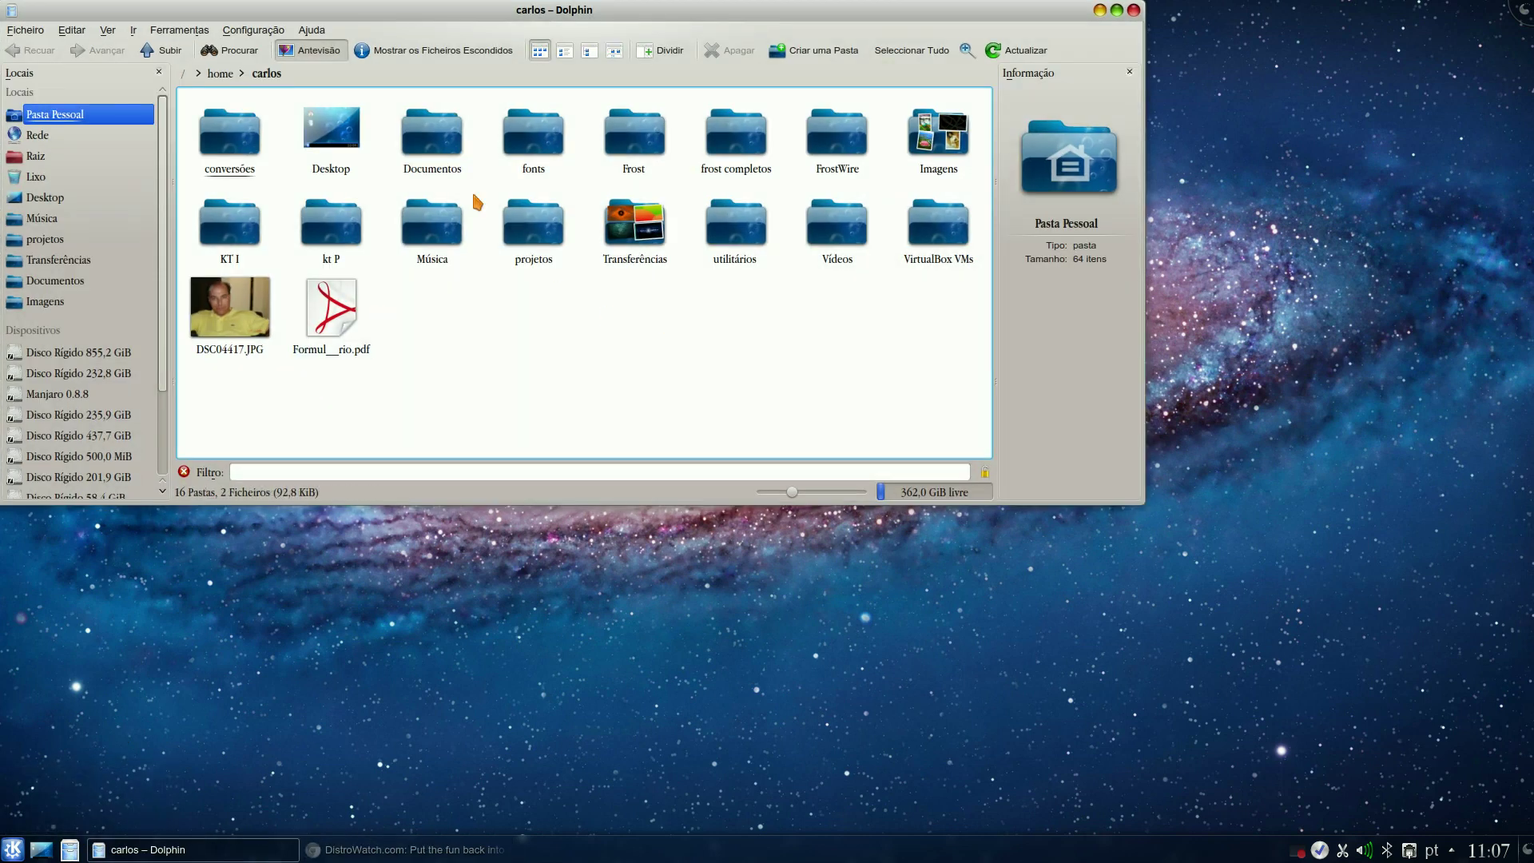
{"action": "left_click", "coordinate": [312, 30]}
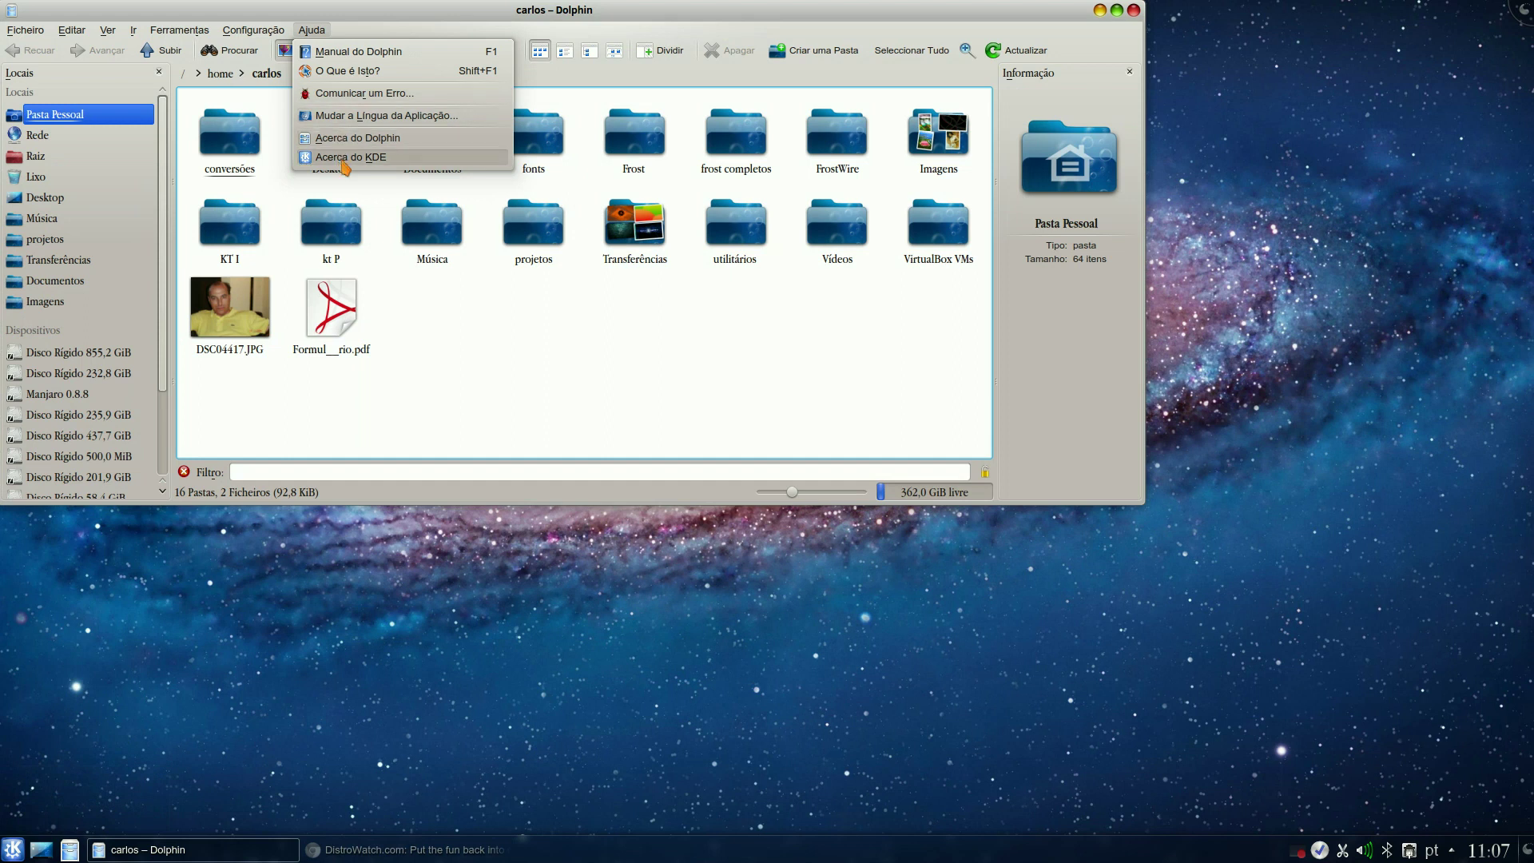
{"action": "left_click", "coordinate": [343, 160]}
{"action": "left_click", "coordinate": [815, 439]}
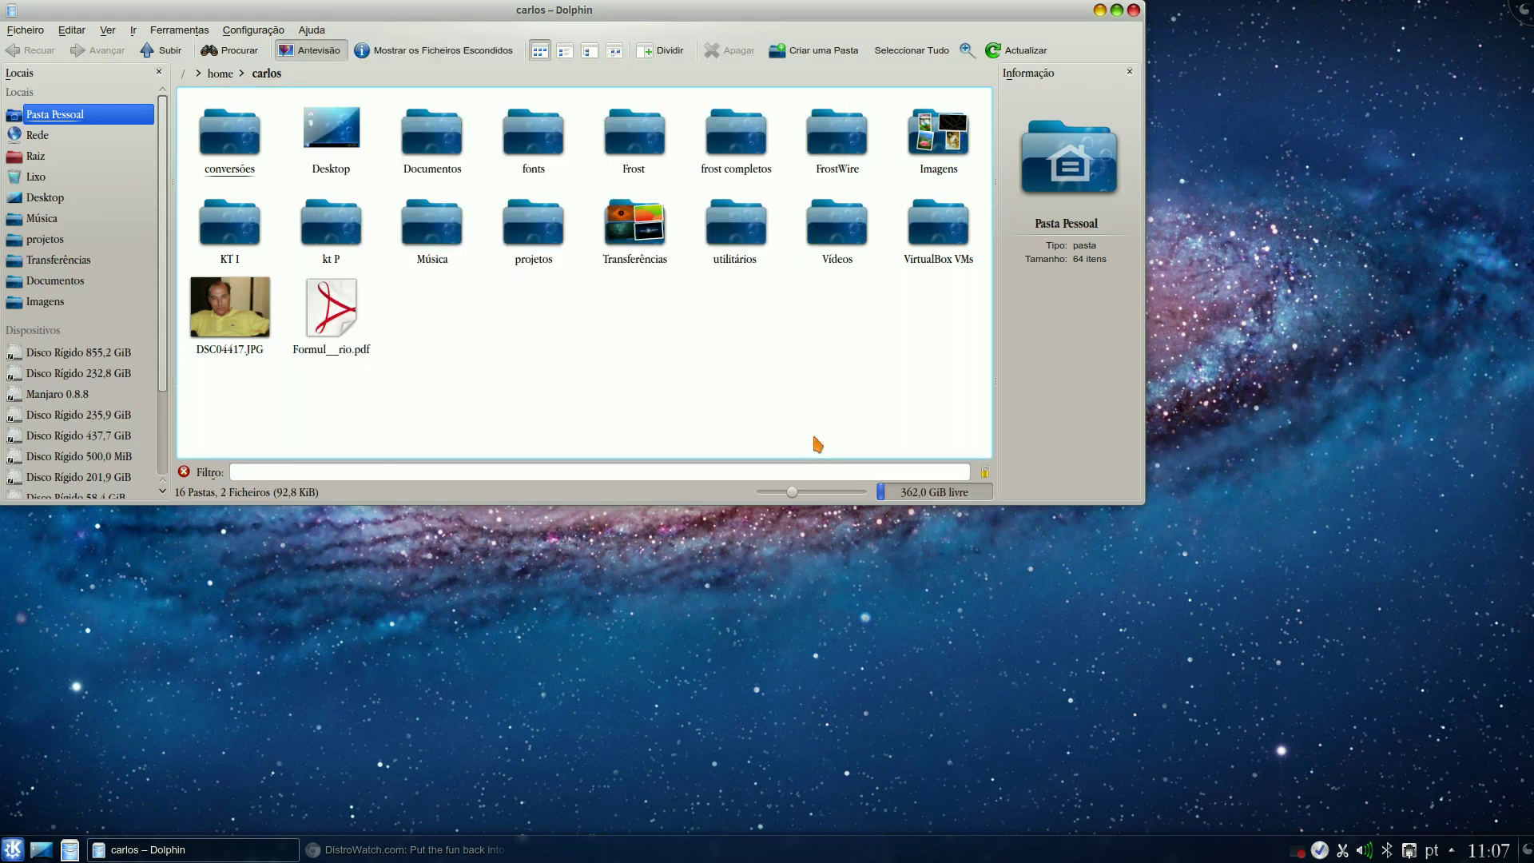
{"action": "left_click_drag", "start_coordinate": [623, 11], "coordinate": [894, 146]}
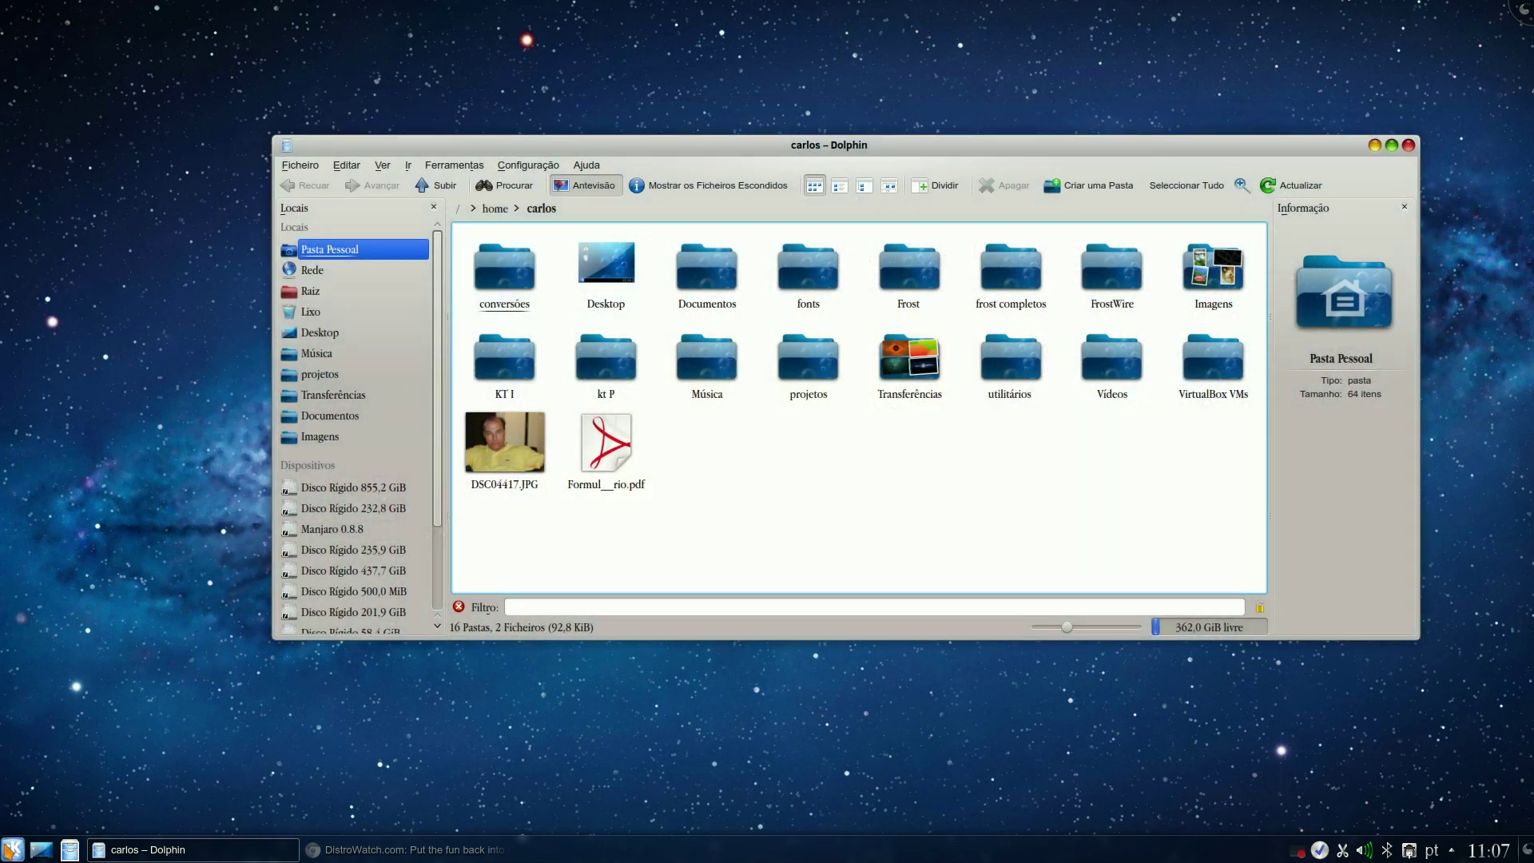
Step: Show the kernel information in a terminal with uname -a, and close both the terminal and Dolphin
{"action": "left_click", "coordinate": [12, 849]}
{"action": "left_click", "coordinate": [96, 553]}
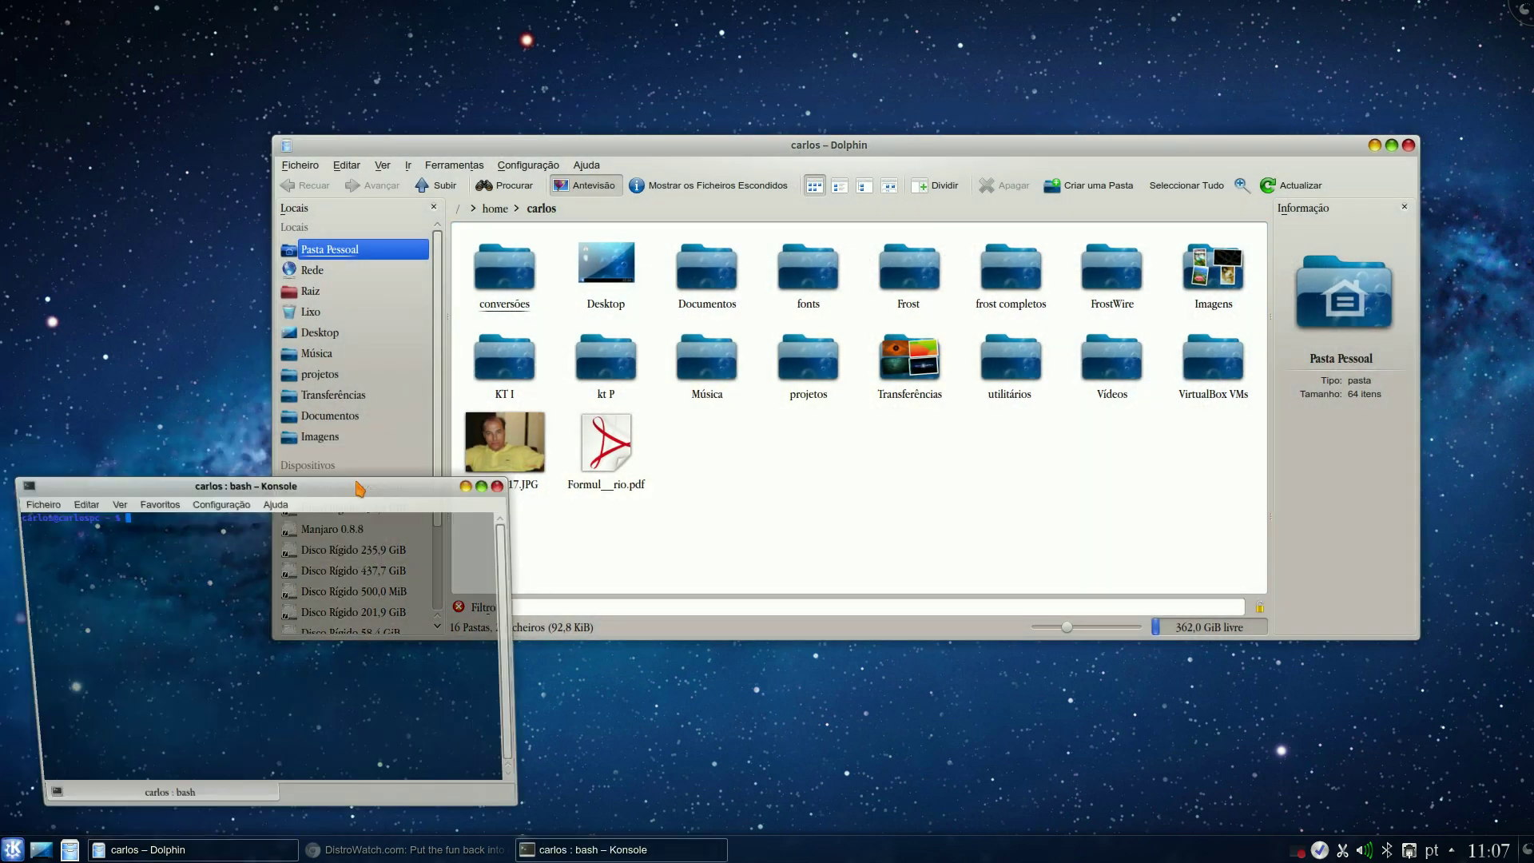
{"action": "type", "text": "uname -"}
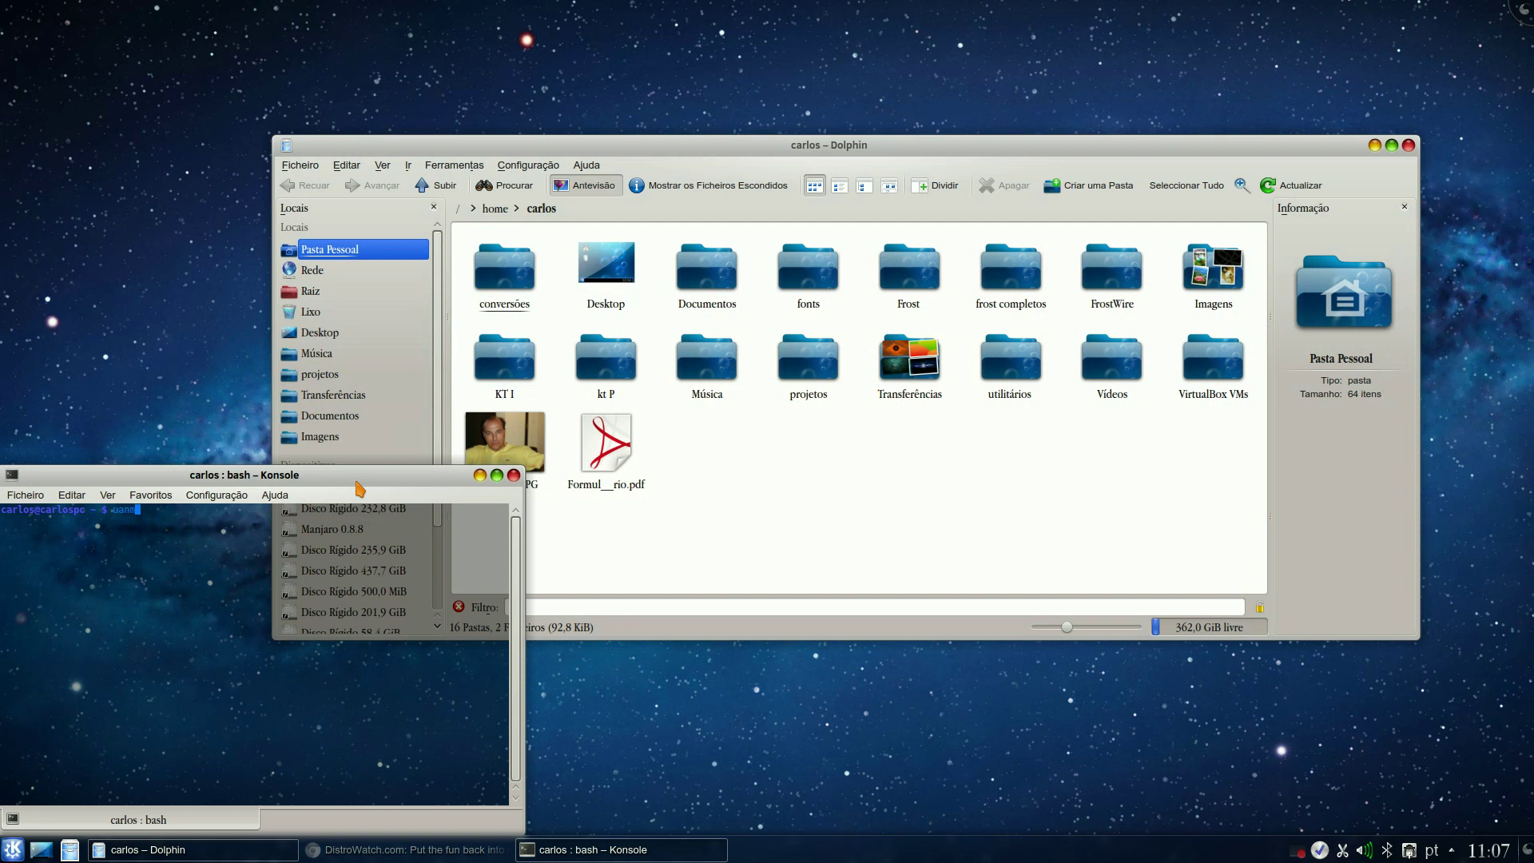
{"action": "type", "text": "a"}
{"action": "key", "text": "Return"}
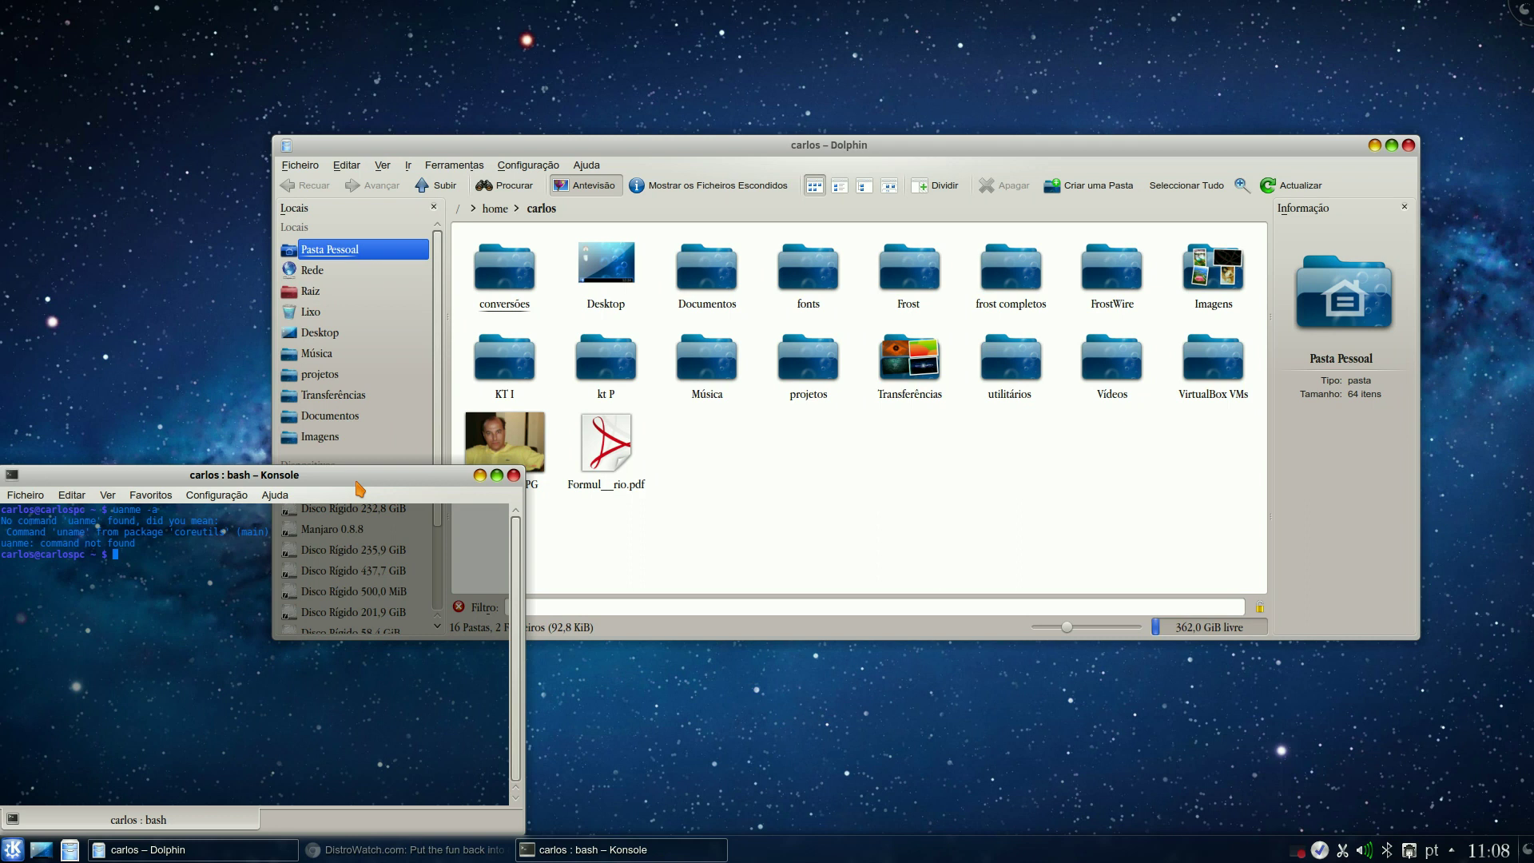
{"action": "type", "text": "uname -a"}
{"action": "key", "text": "Return"}
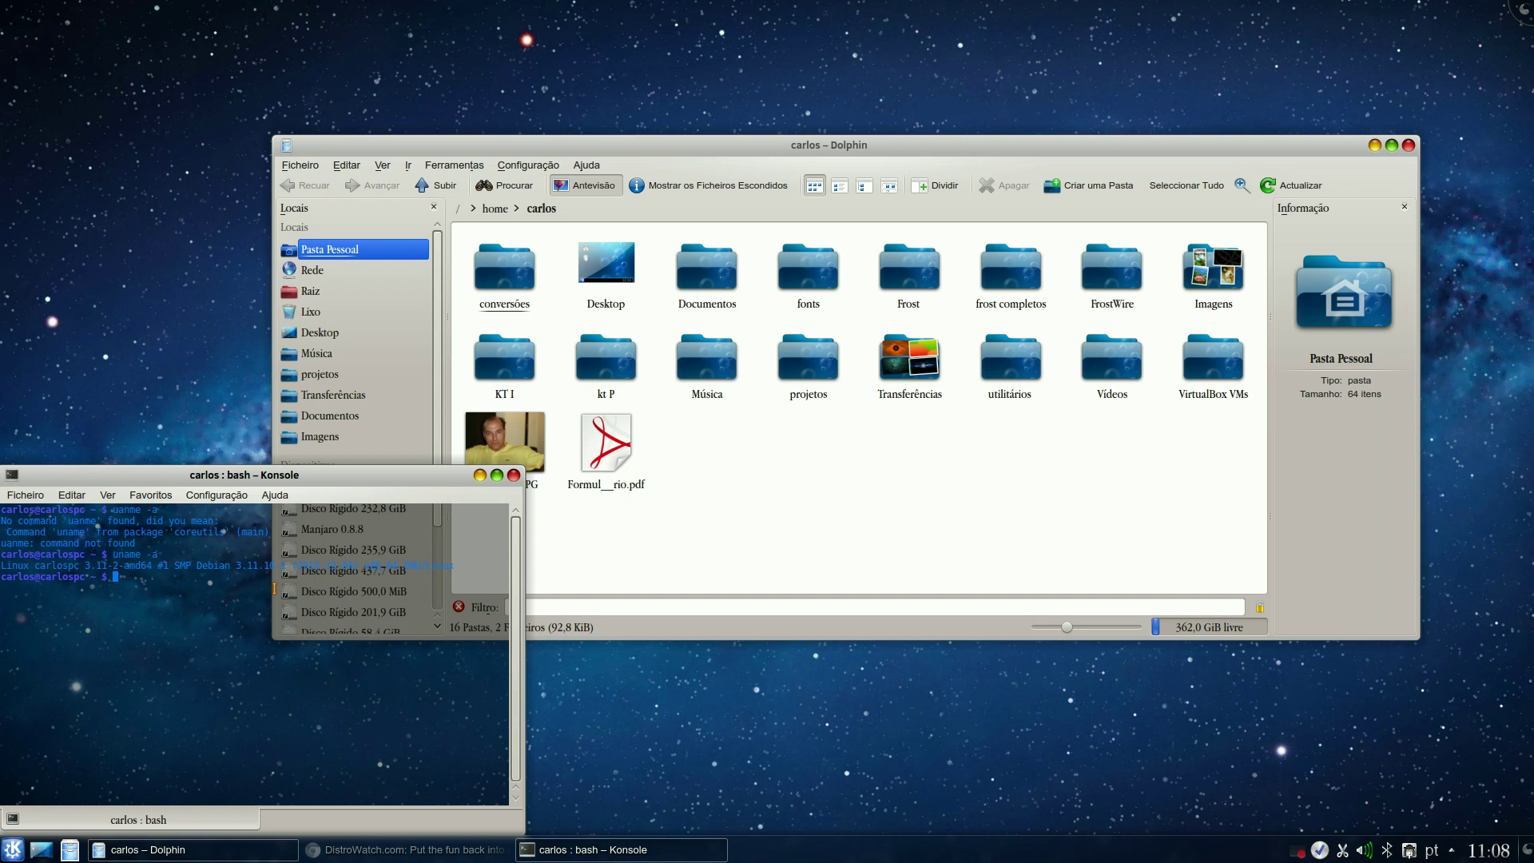
{"action": "left_click", "coordinate": [513, 475]}
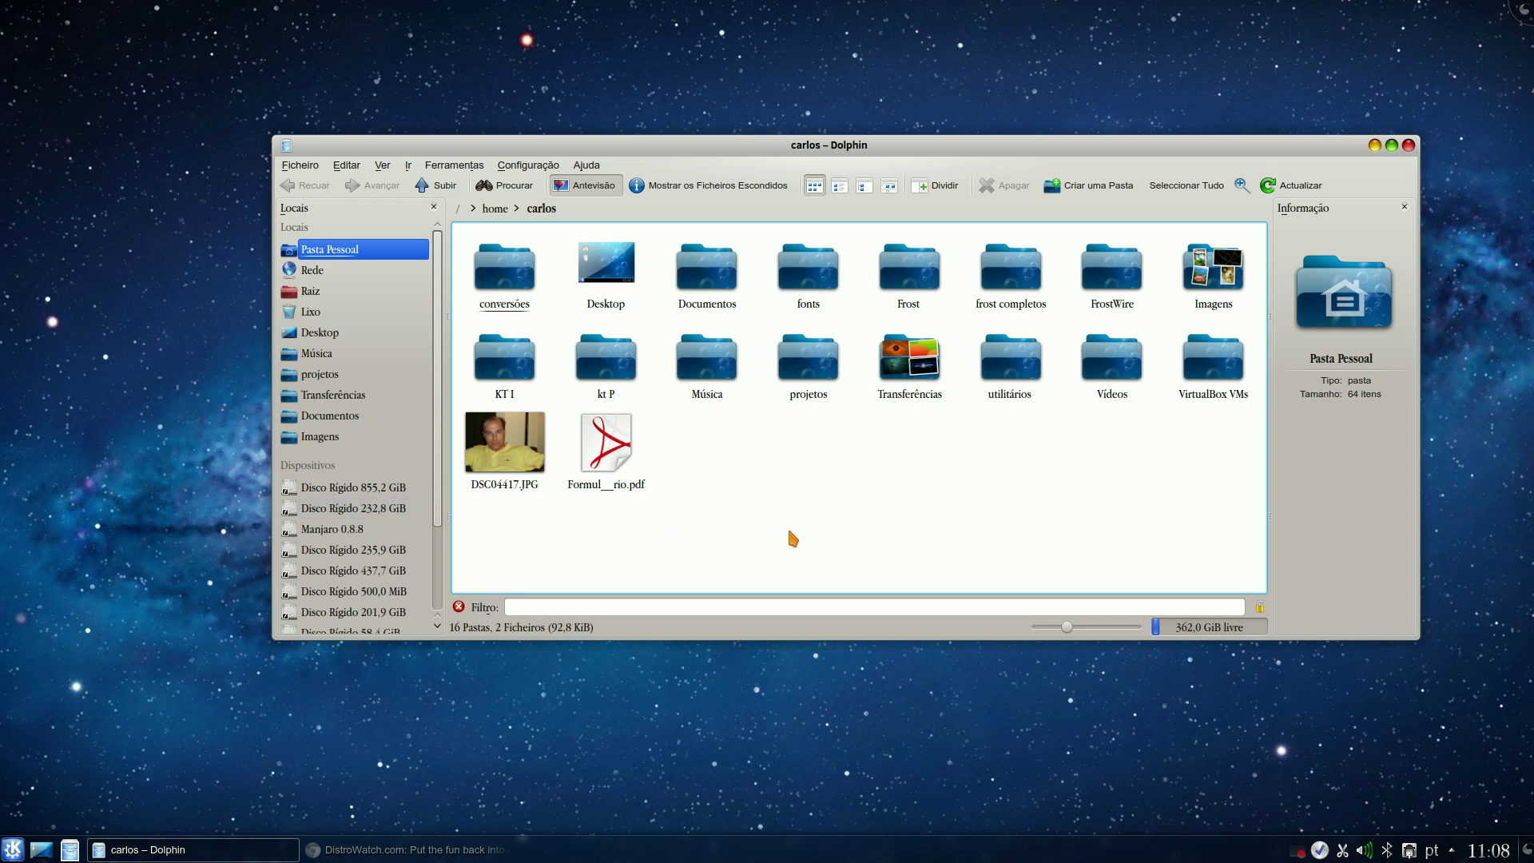
{"action": "left_click", "coordinate": [1409, 145]}
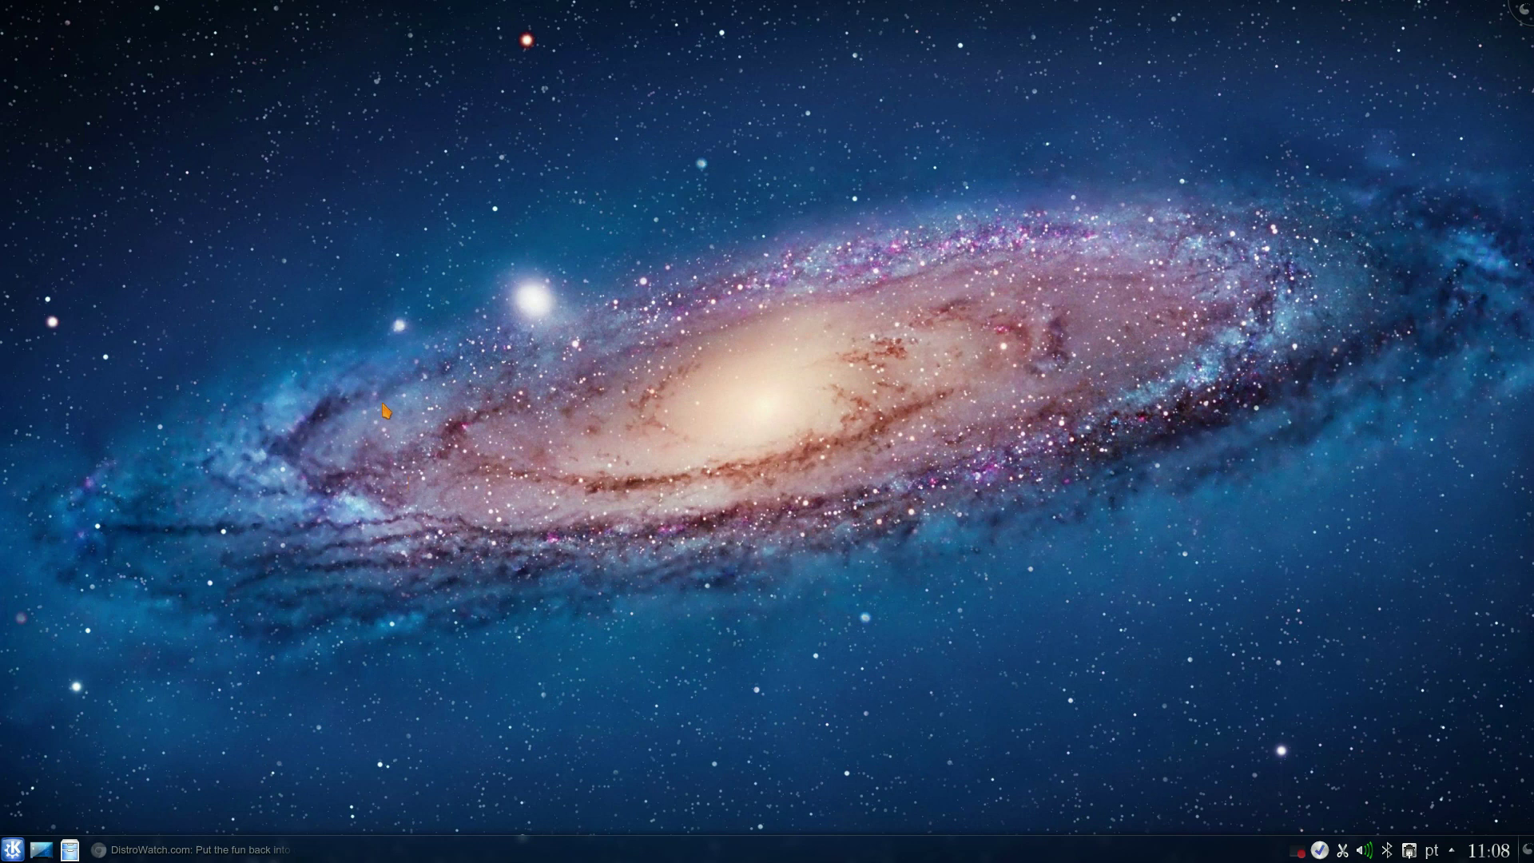
Step: Change the desktop wallpaper to the acorn image Natureza Full HD 3dfoto3d.blogspot.com (9)
{"action": "right_click", "coordinate": [395, 243]}
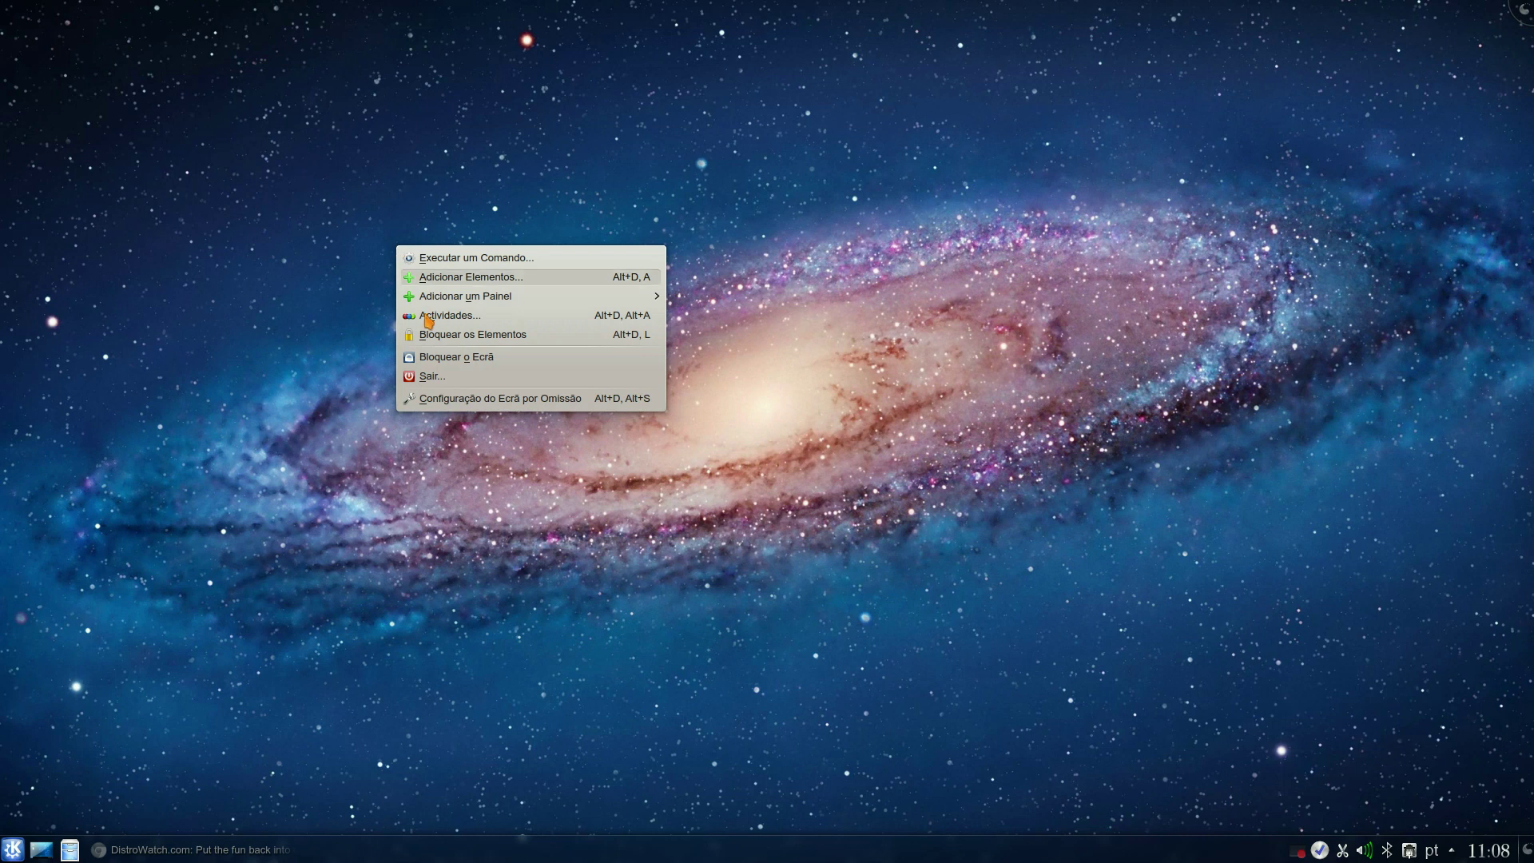
{"action": "left_click", "coordinate": [449, 400]}
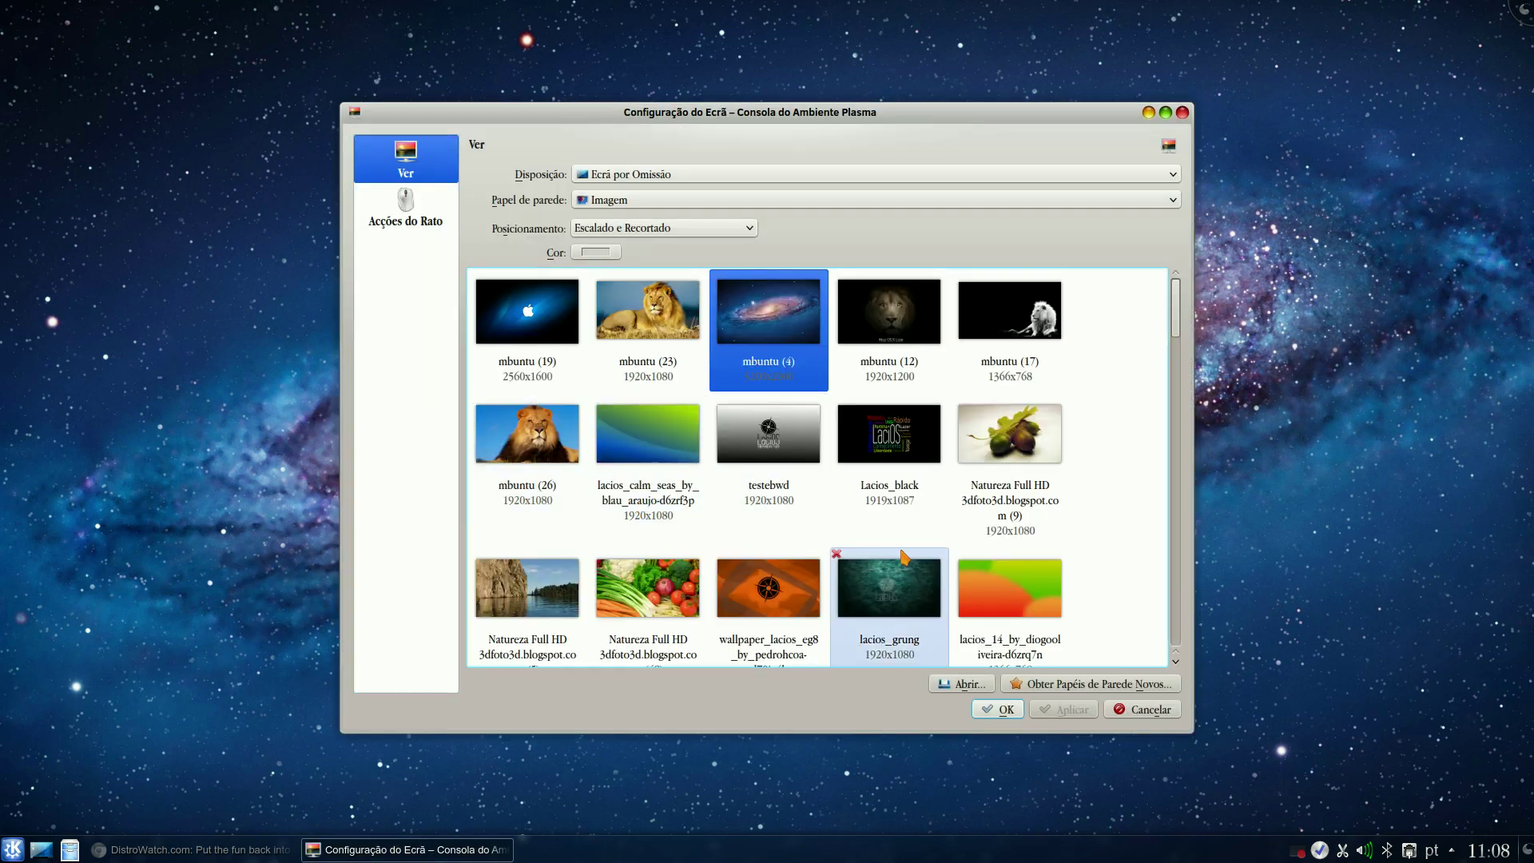
{"action": "left_click", "coordinate": [1064, 709]}
{"action": "left_click", "coordinate": [1021, 713]}
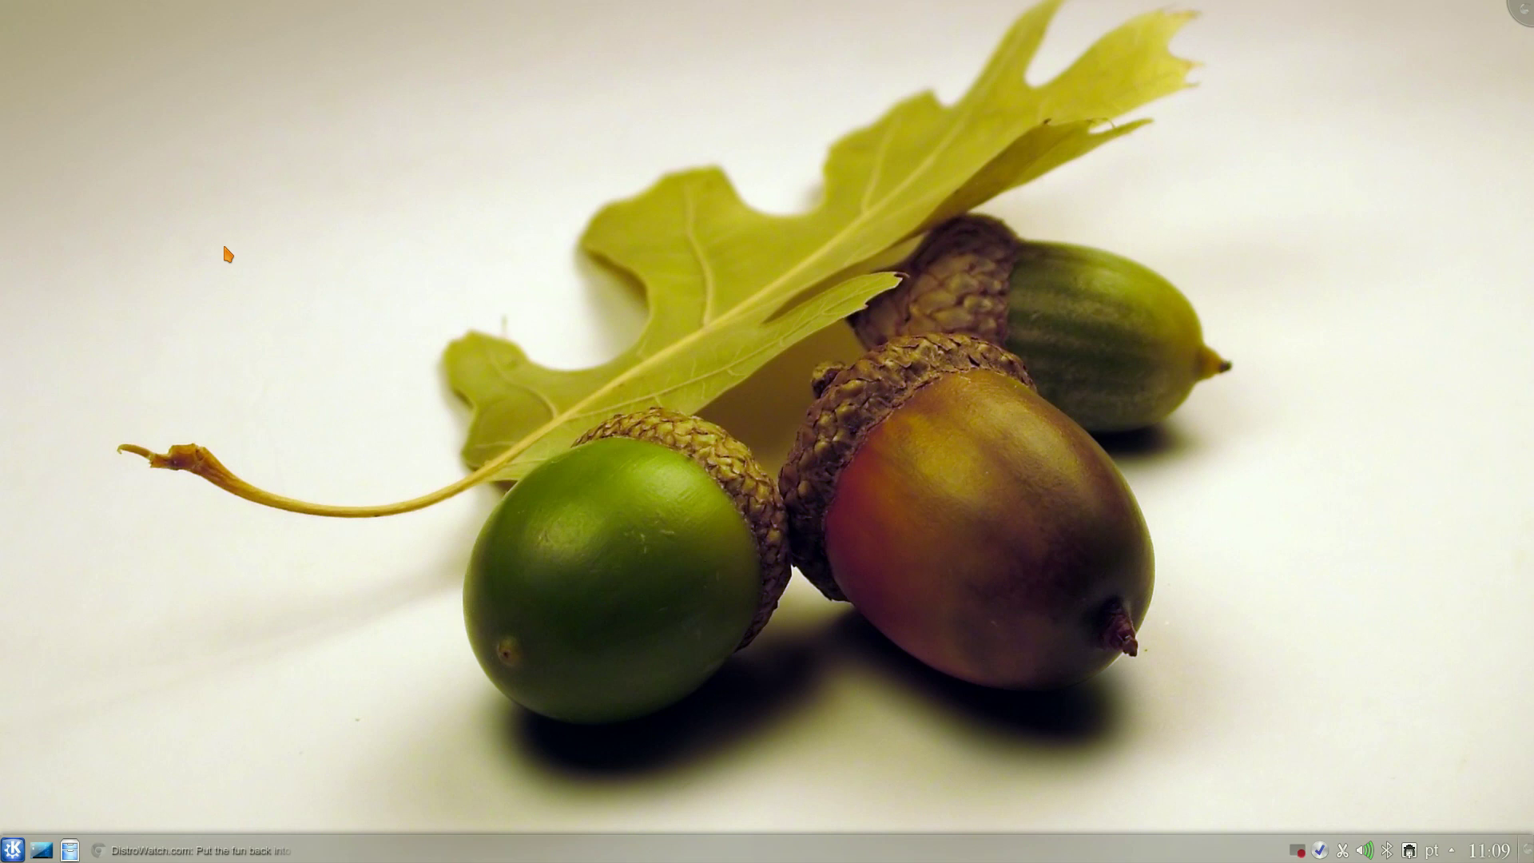
Step: Change the desktop wallpaper to the vegetables image Natureza Full HD 3dfoto3d.blogspot.com (48)
{"action": "right_click", "coordinate": [230, 248]}
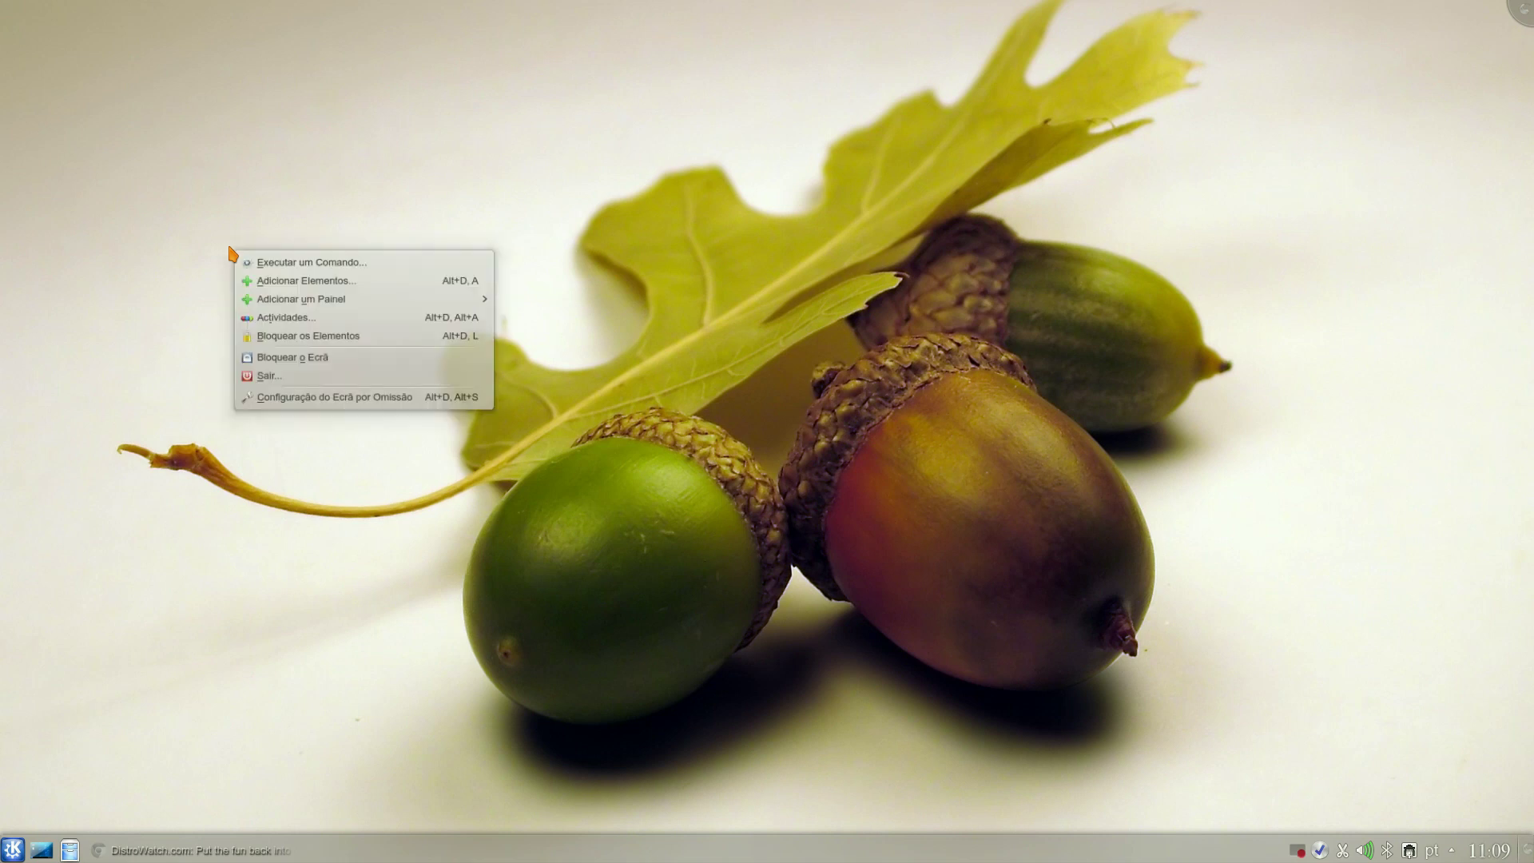
{"action": "left_click", "coordinate": [360, 411]}
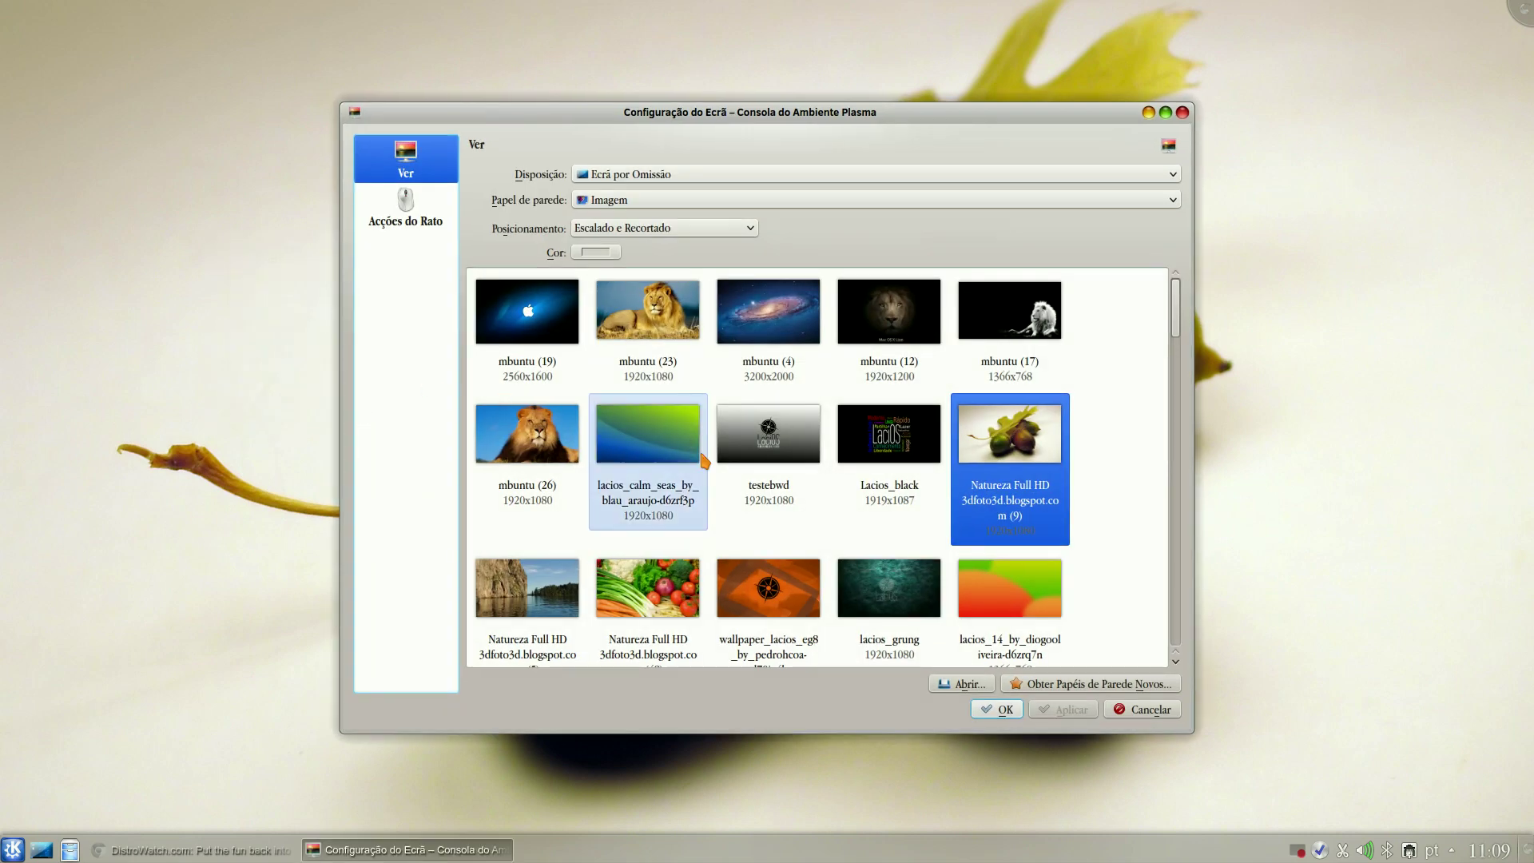
{"action": "left_click_drag", "start_coordinate": [1181, 313], "coordinate": [1172, 350]}
{"action": "left_click", "coordinate": [641, 363]}
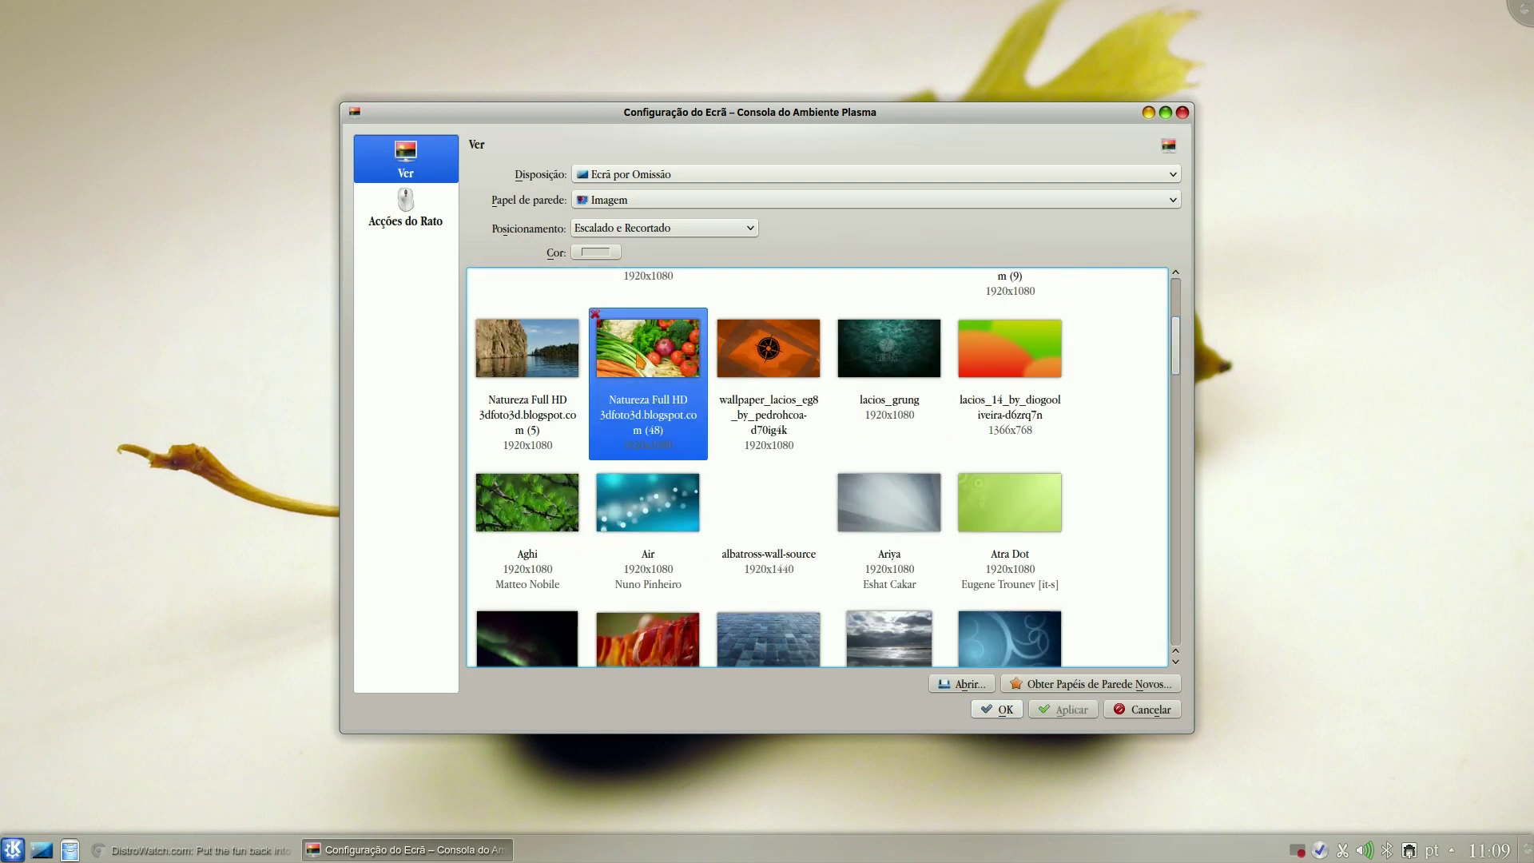
{"action": "left_click", "coordinate": [1066, 710]}
{"action": "left_click", "coordinate": [997, 709]}
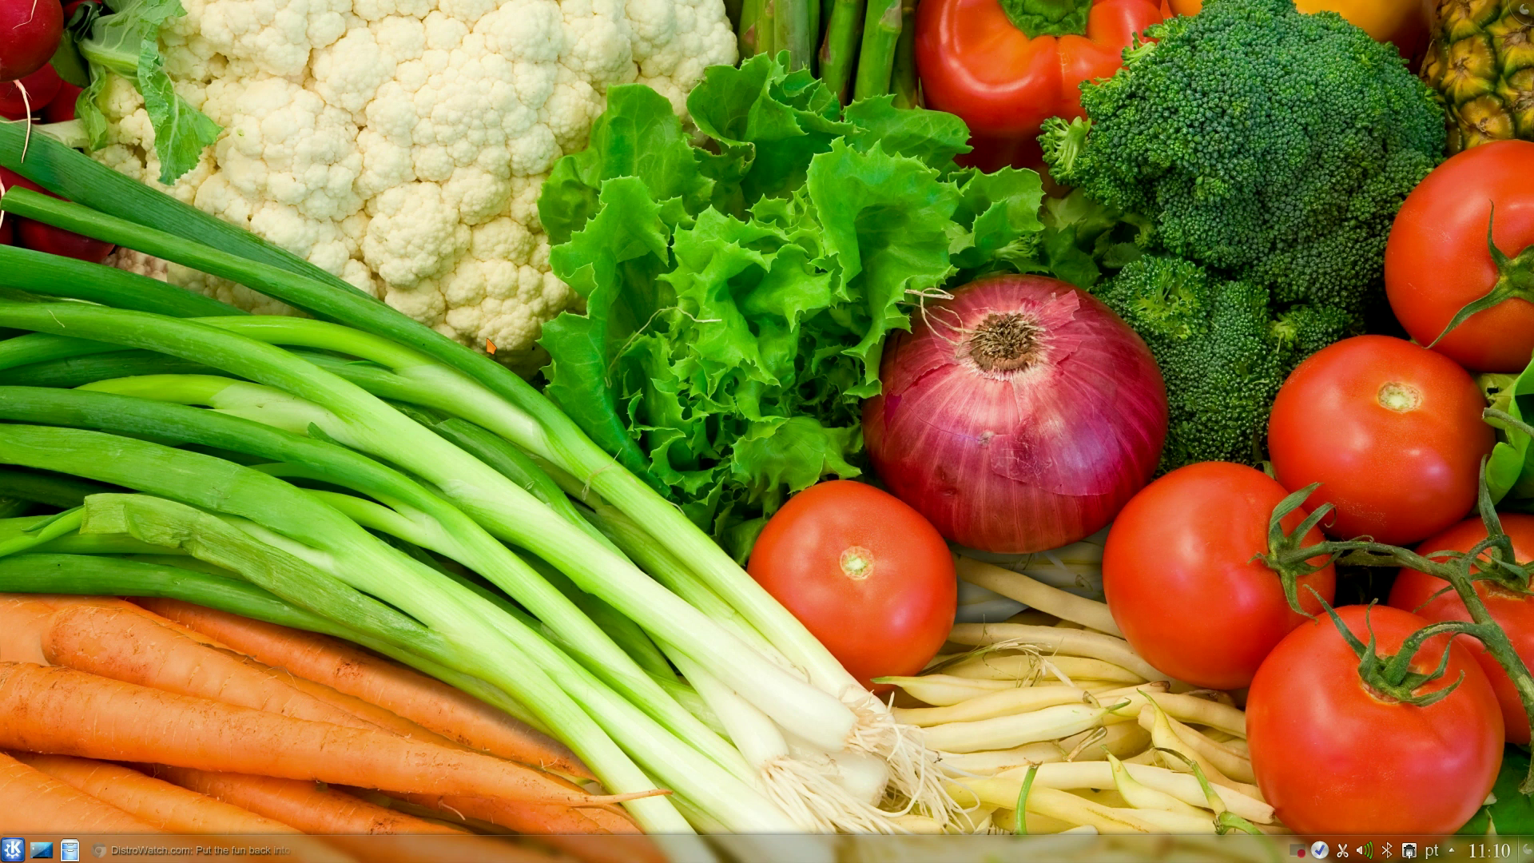
Step: Restore and close the Chrome window showing DistroWatch, and open Firefox
{"action": "left_click", "coordinate": [192, 849]}
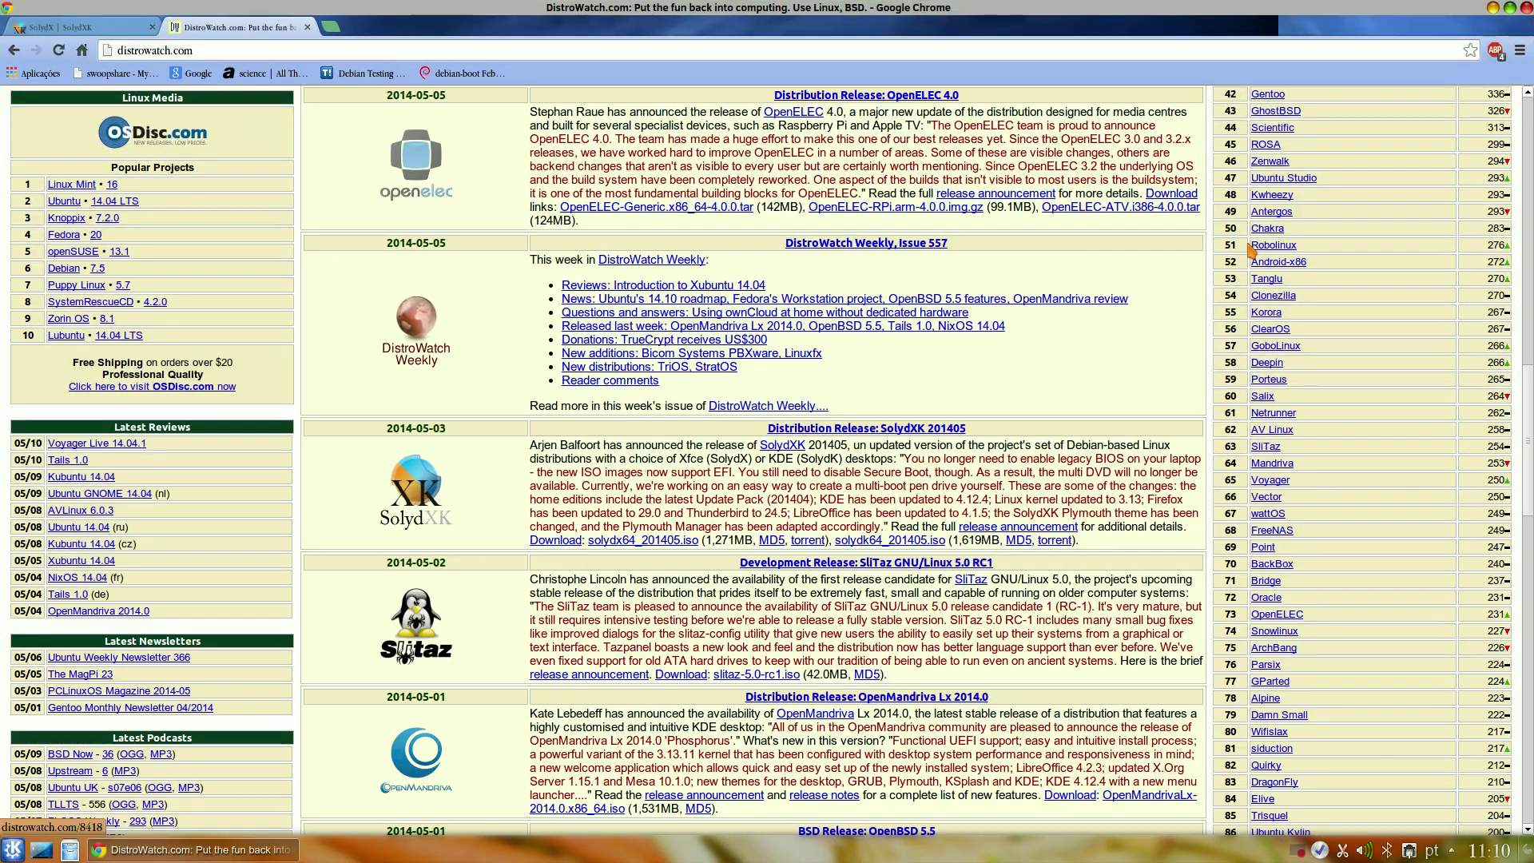
{"action": "left_click", "coordinate": [1526, 7]}
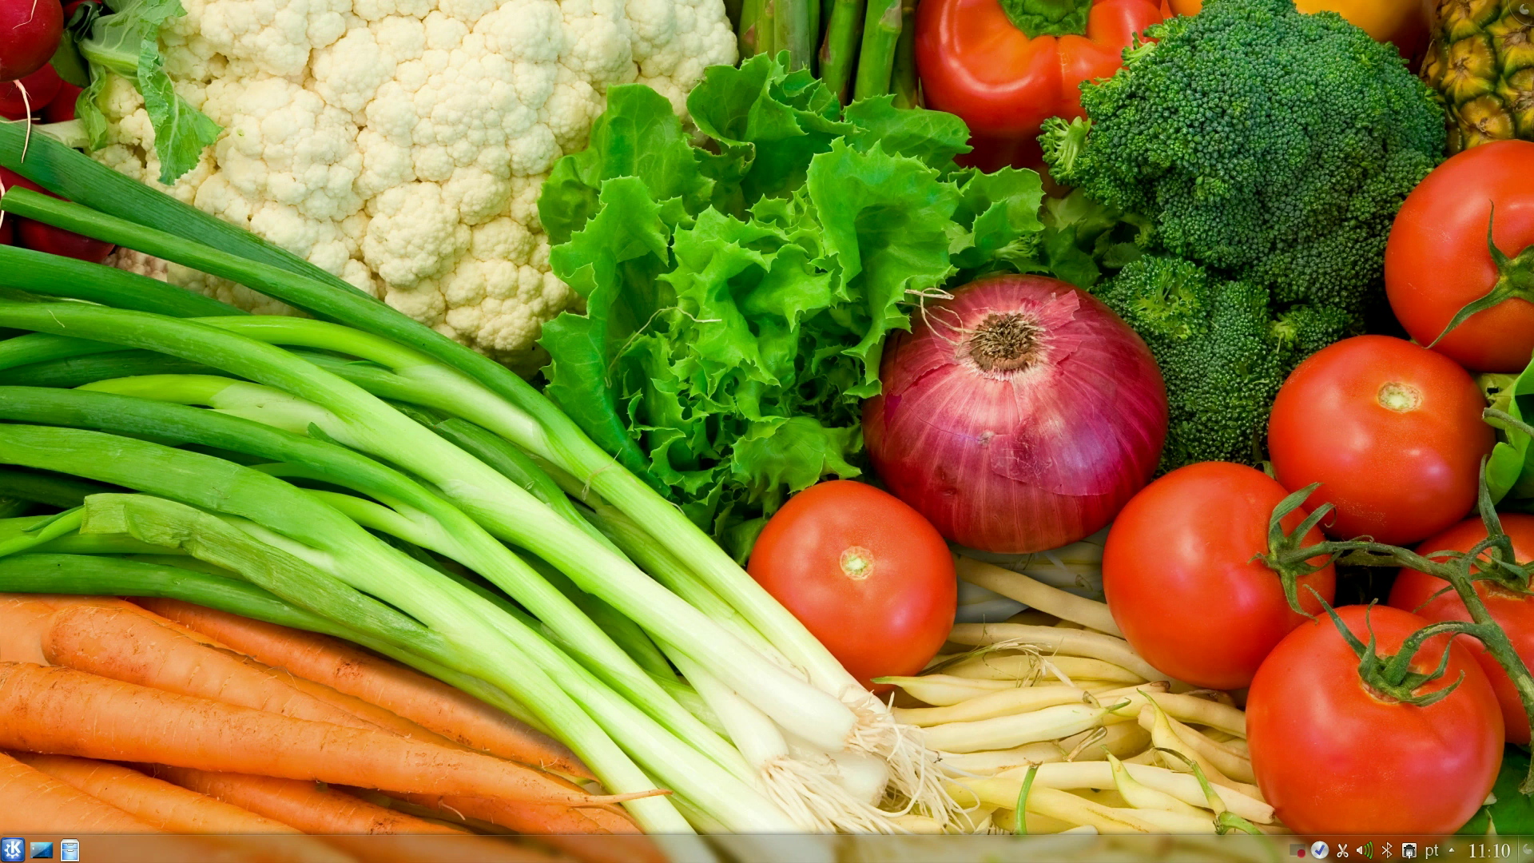
{"action": "left_click", "coordinate": [12, 849]}
{"action": "left_click", "coordinate": [86, 521]}
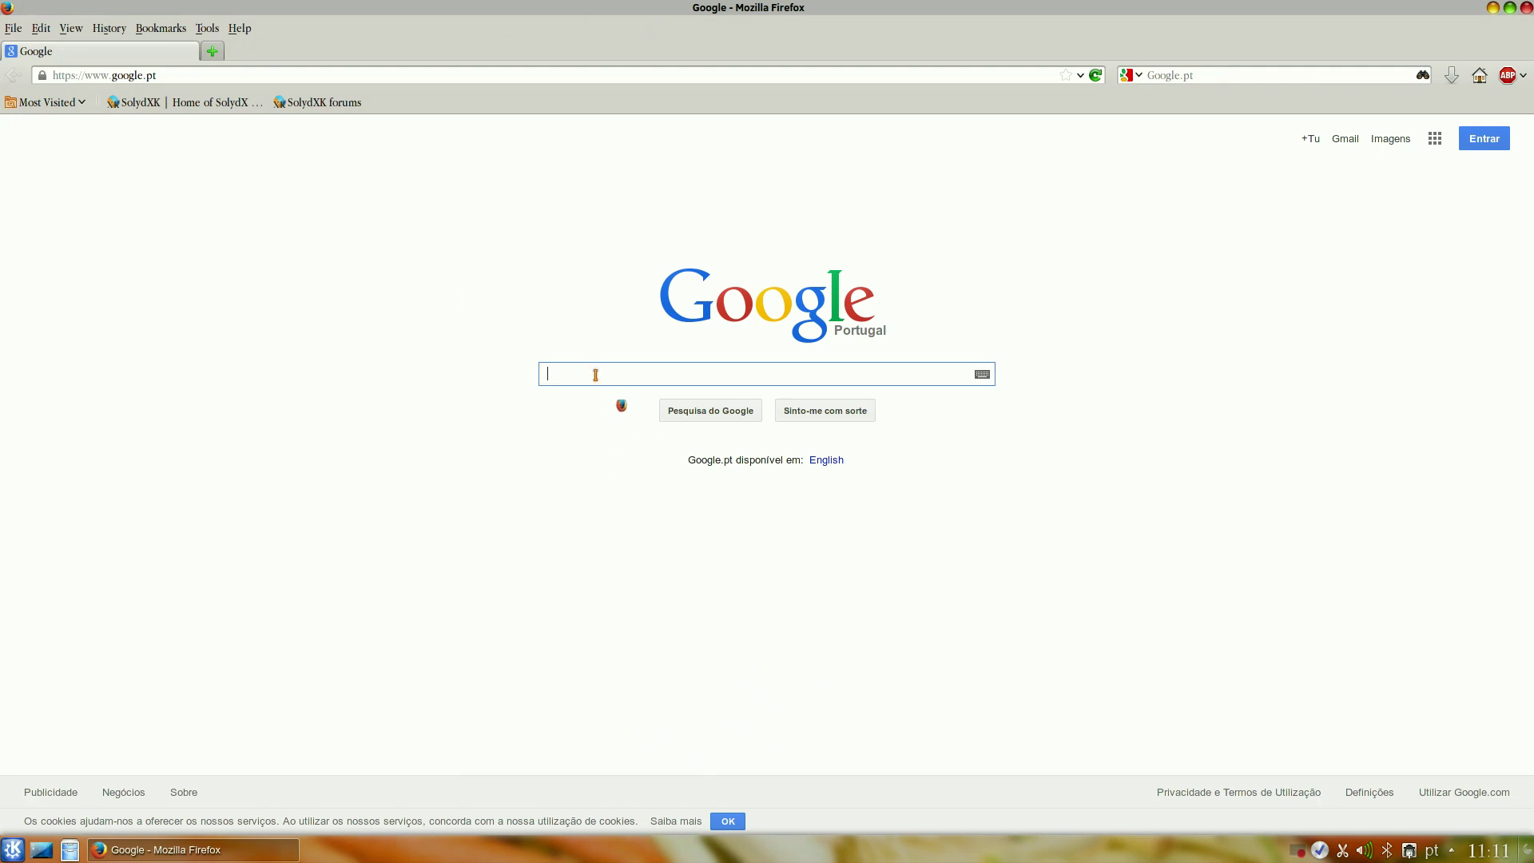
{"action": "type", "text": "soli"}
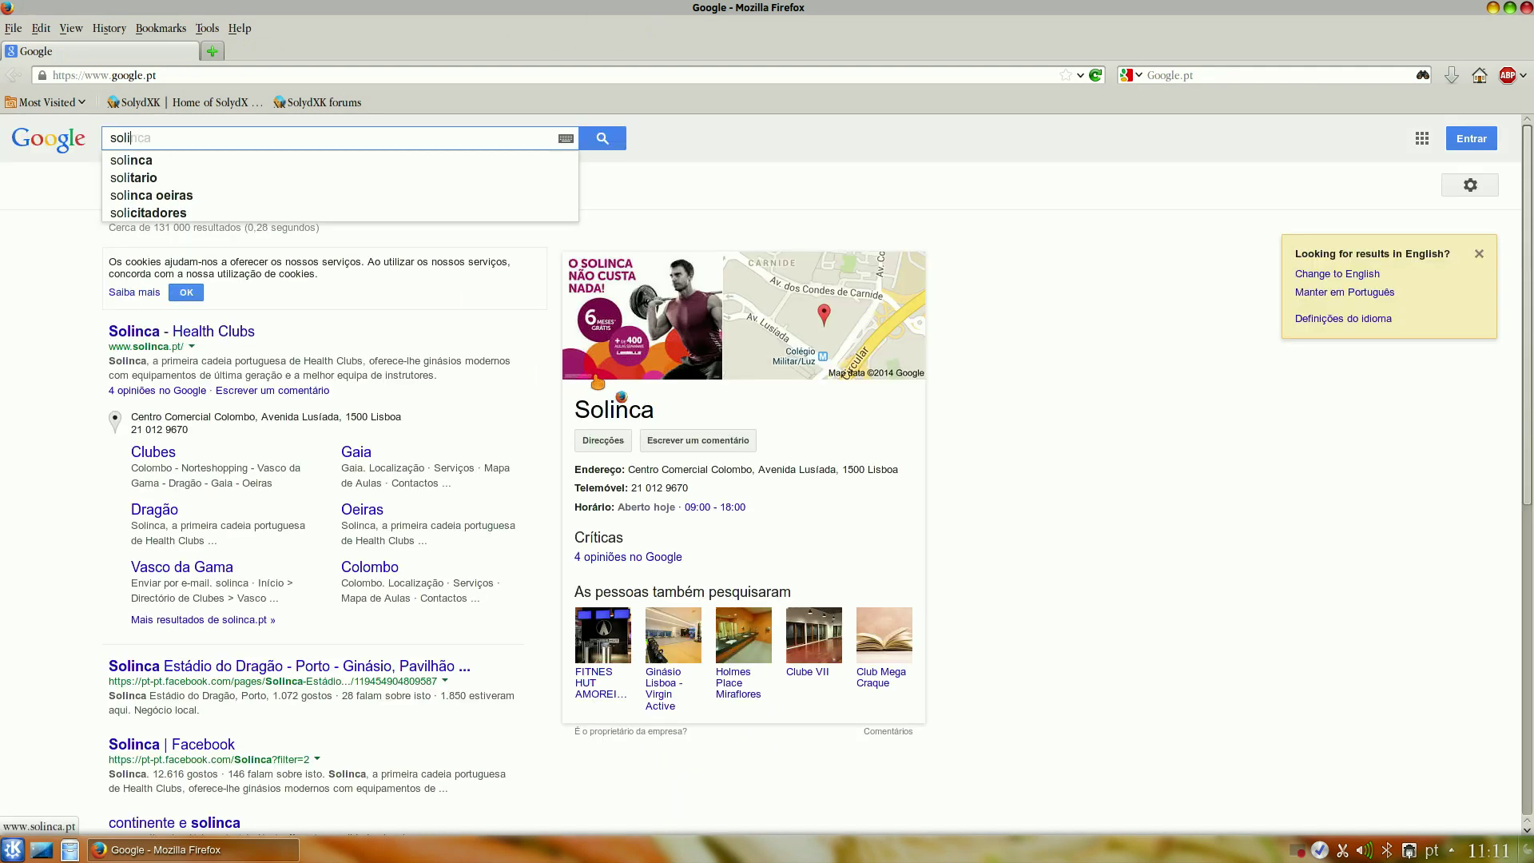
{"action": "key", "text": "BackSpace"}
{"action": "key", "text": "BackSpace"}
{"action": "key", "text": "BackSpace"}
{"action": "key", "text": "BackSpace"}
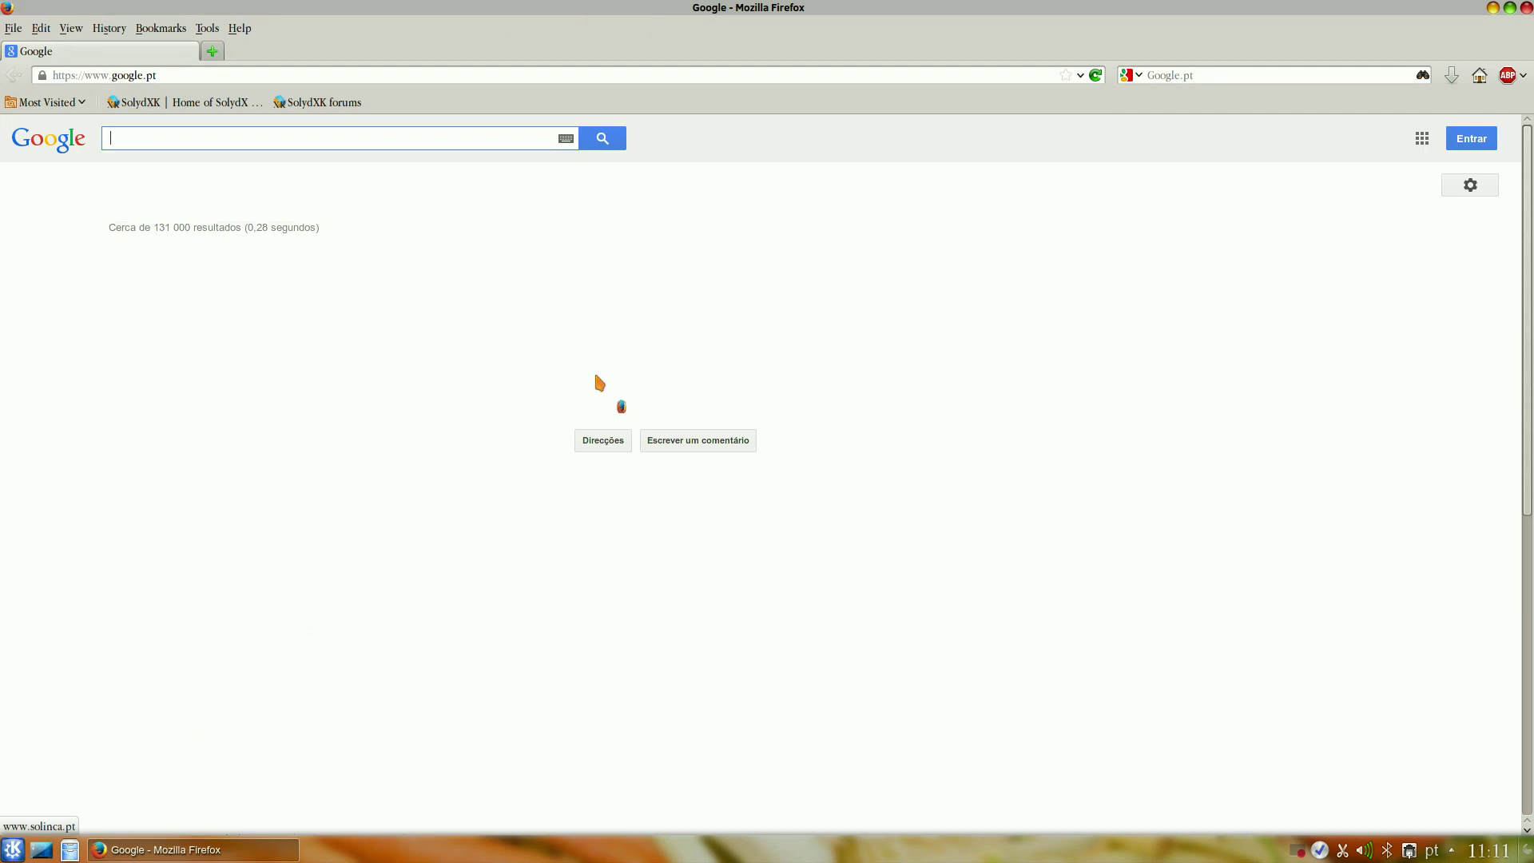
Step: Search Google for distrowatch, open the DistroWatch.com site and find the SolydXK 201405 release news
{"action": "type", "text": "distrowatch"}
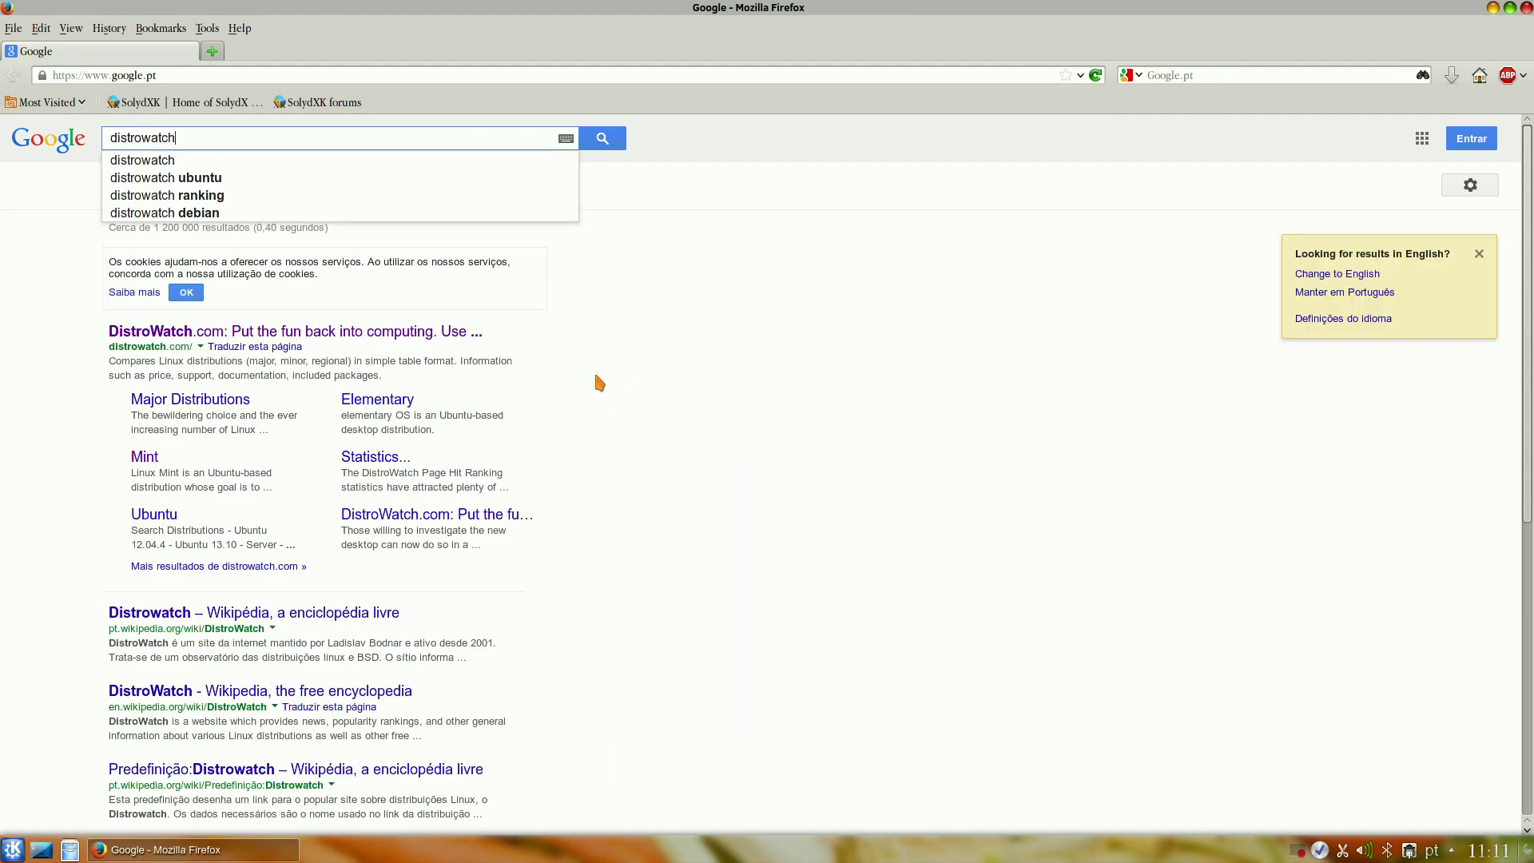
{"action": "left_click", "coordinate": [186, 331]}
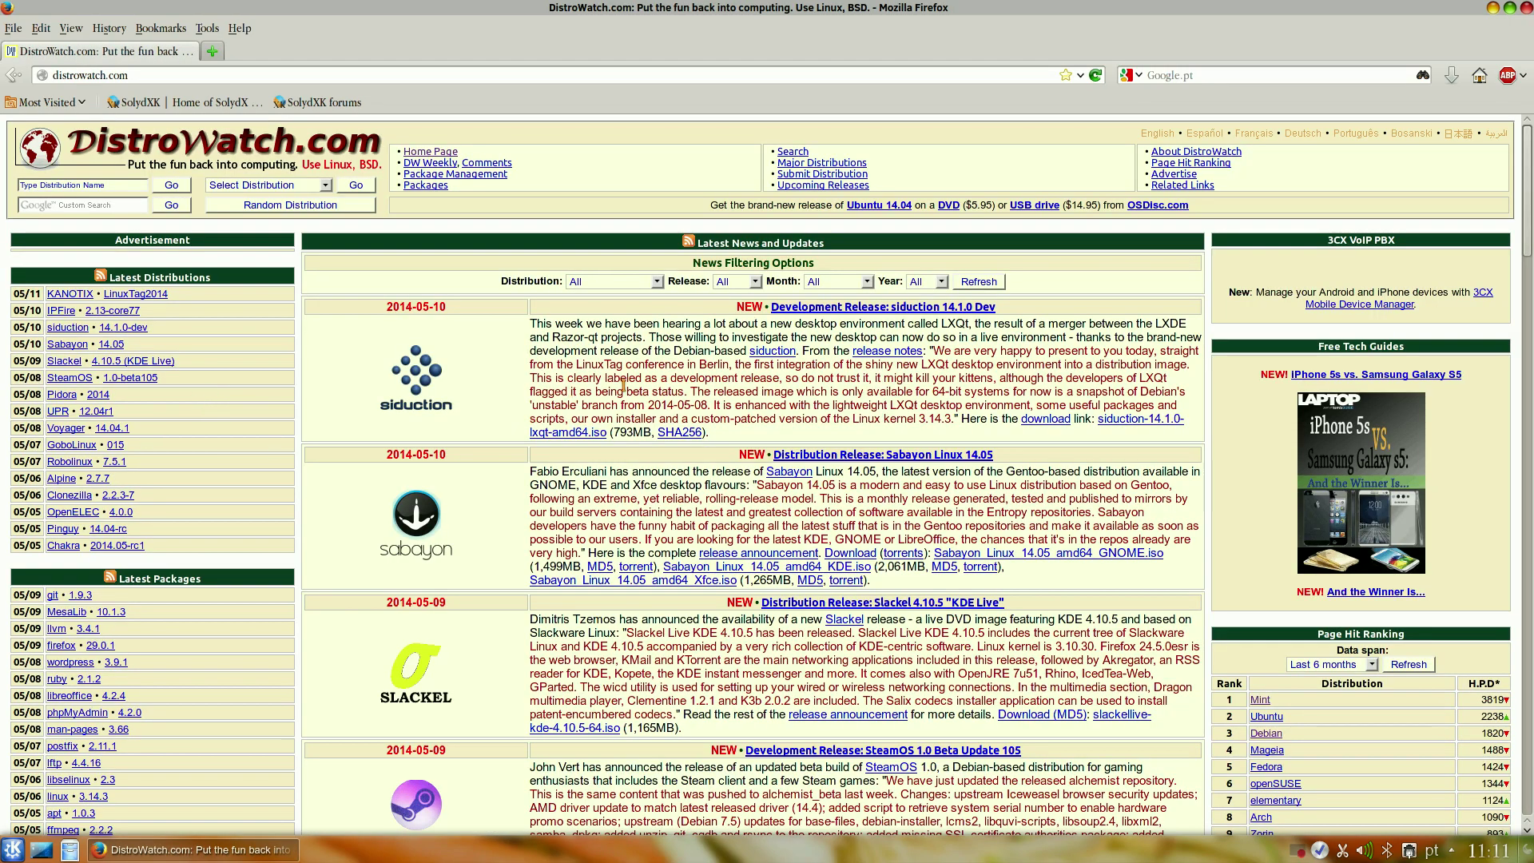
{"action": "scroll", "coordinate": [653, 387], "scroll_direction": "down", "scroll_amount": 10}
{"action": "scroll", "coordinate": [653, 387], "scroll_direction": "down", "scroll_amount": 13}
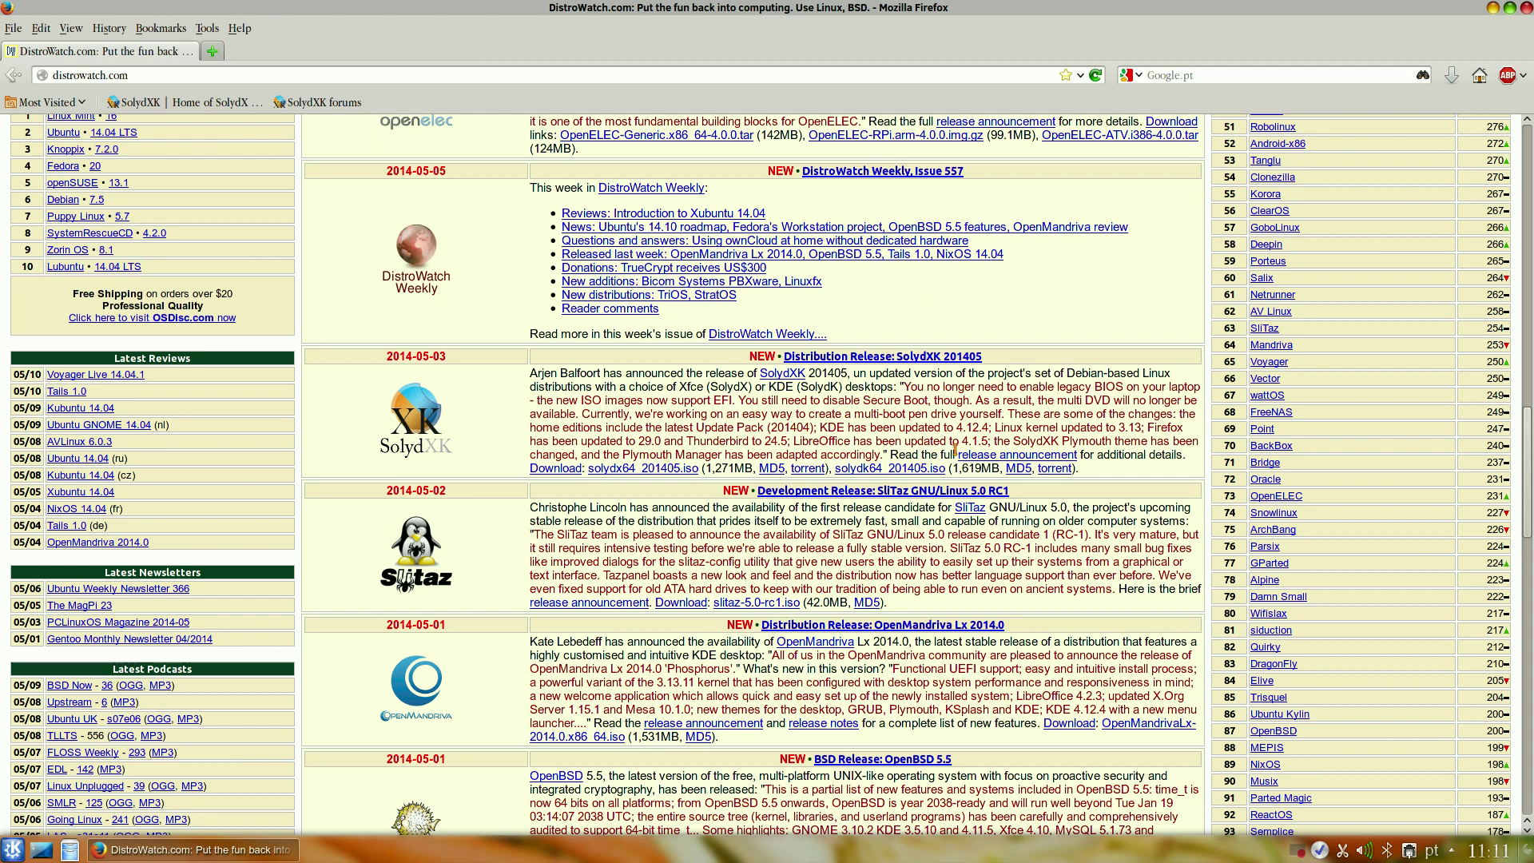
Step: Launch LibreOffice from the office applications and create a new text document
{"action": "left_click", "coordinate": [15, 849]}
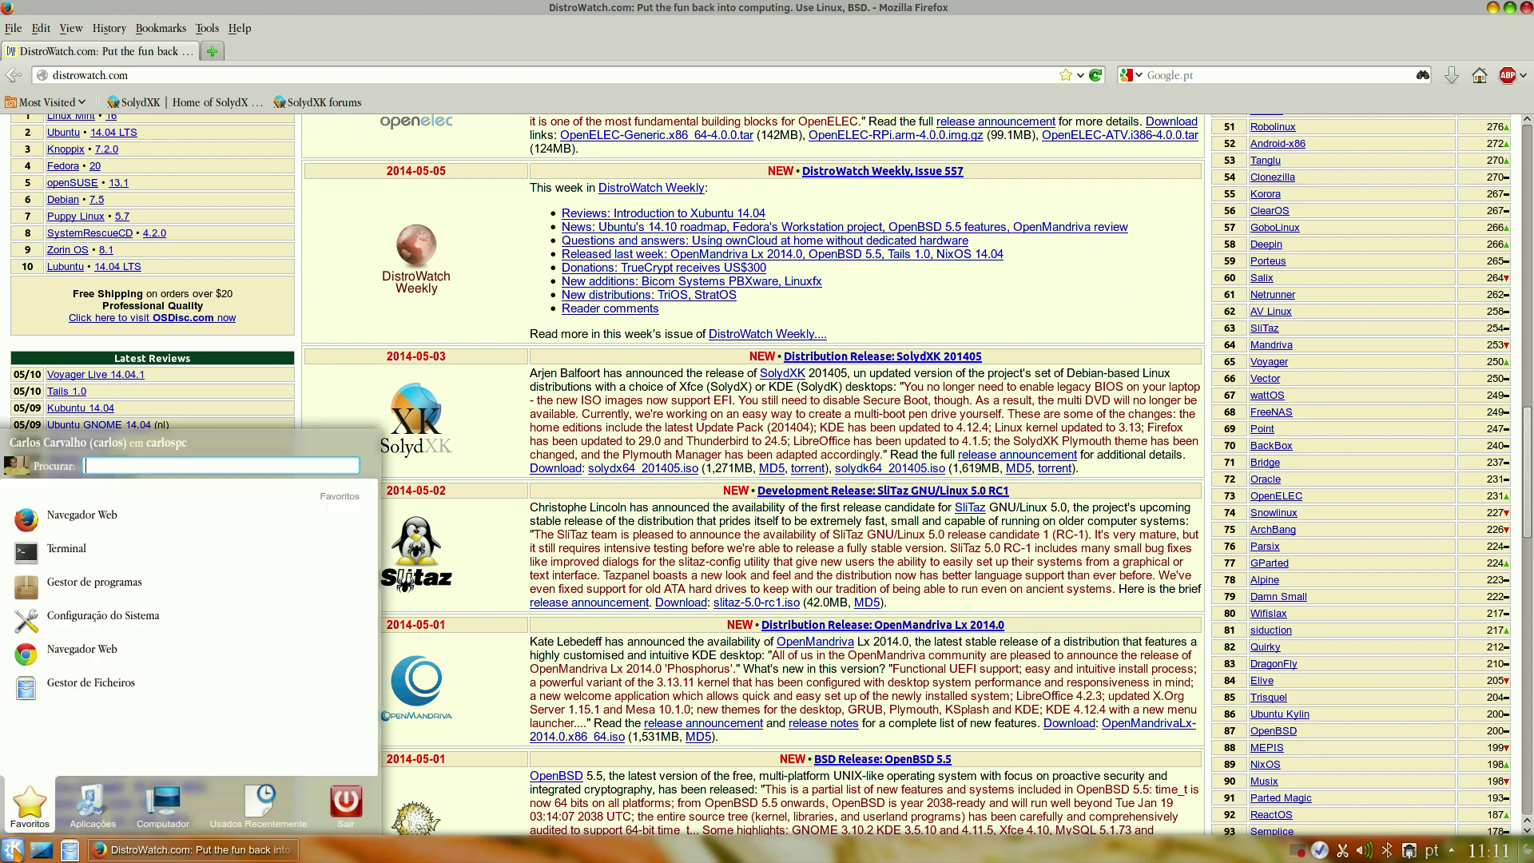
{"action": "mouse_move", "coordinate": [91, 801]}
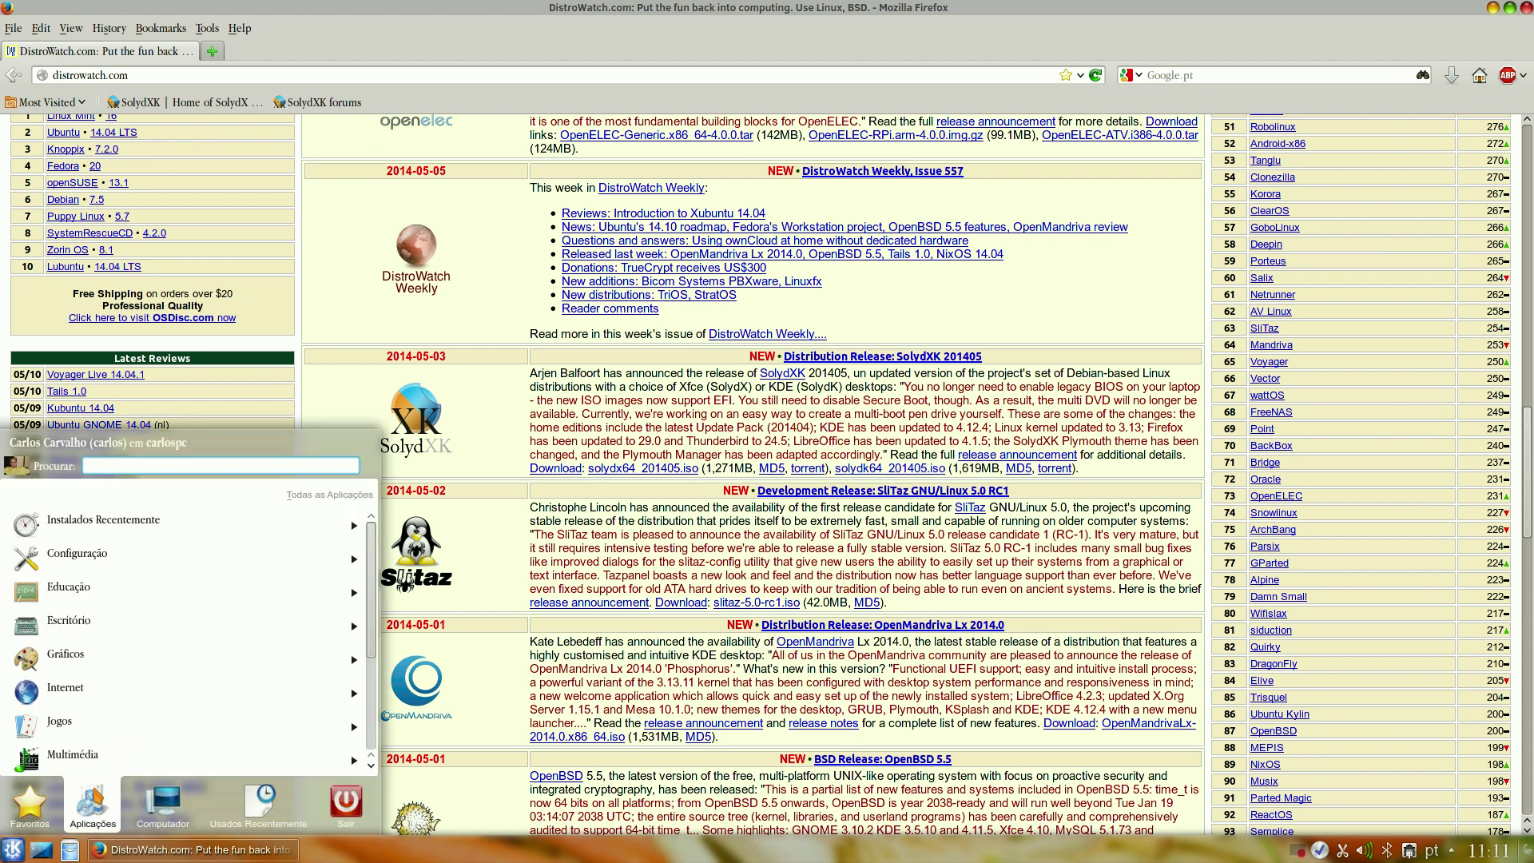
{"action": "left_click", "coordinate": [111, 623]}
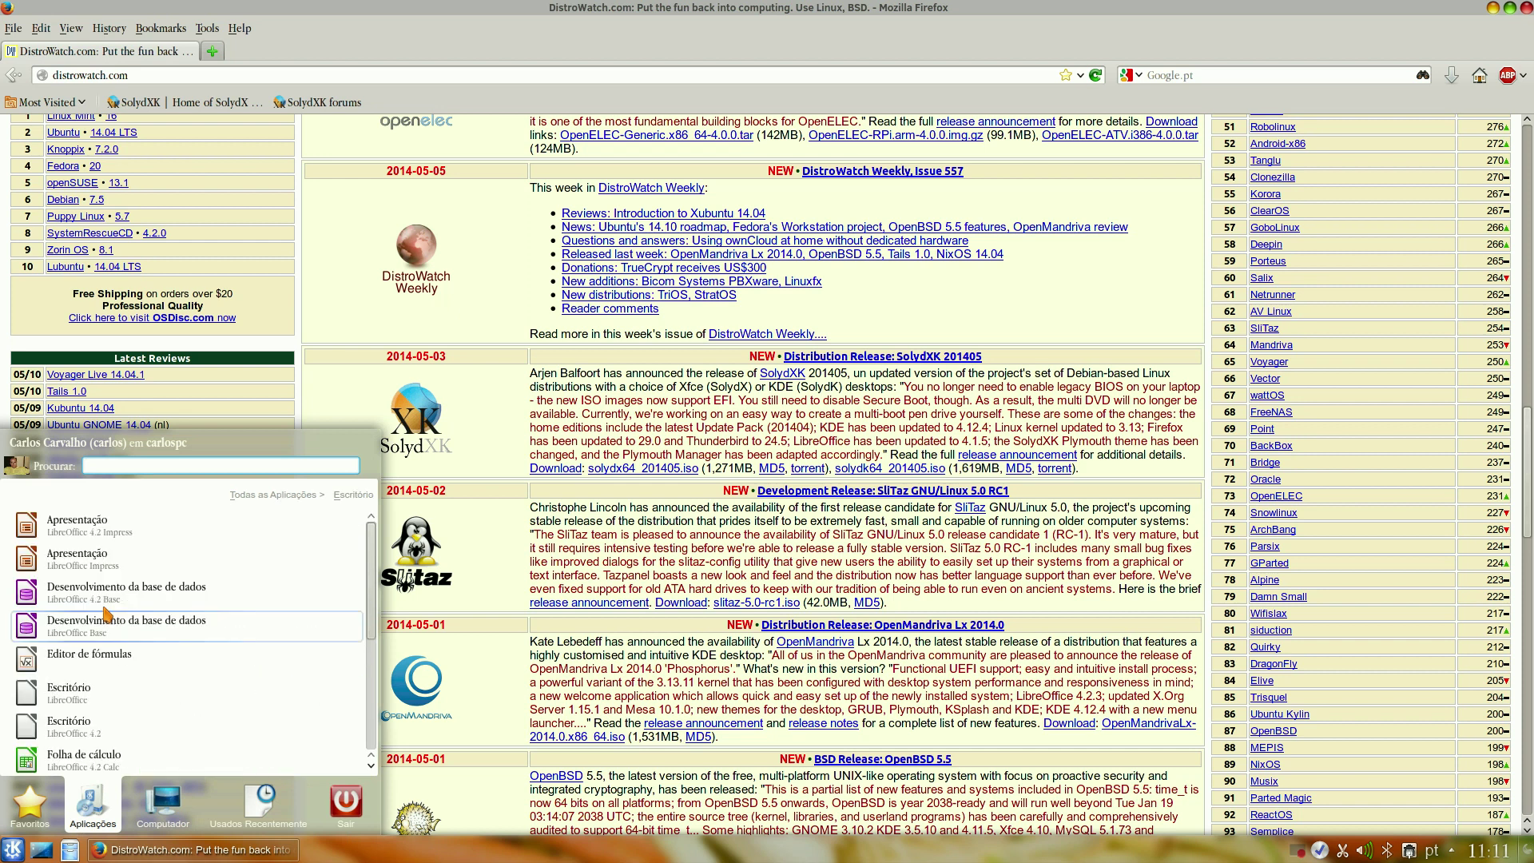
{"action": "left_click", "coordinate": [112, 693]}
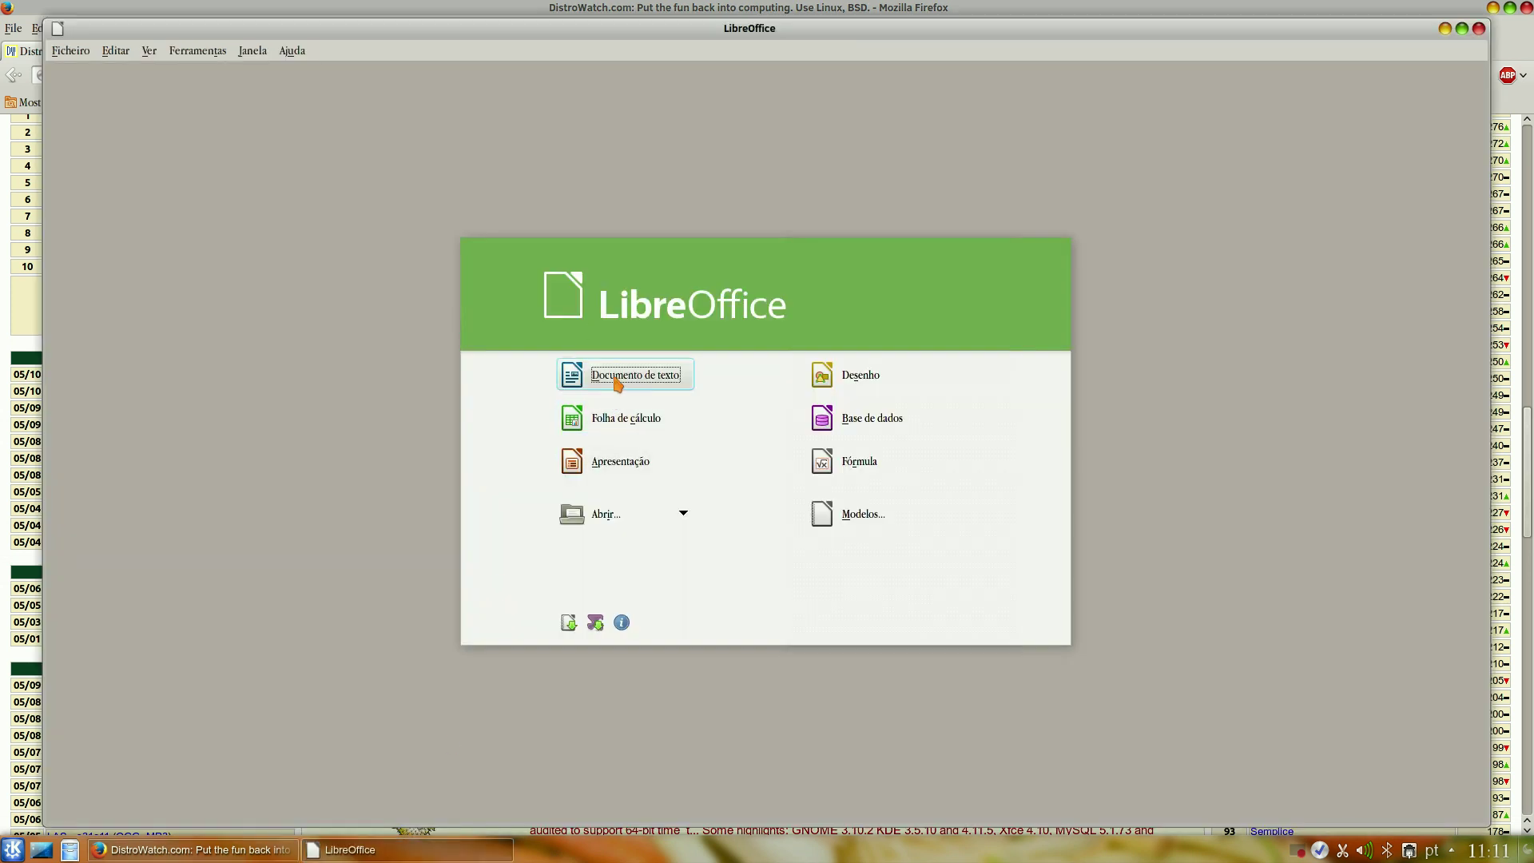
{"action": "left_click", "coordinate": [617, 384]}
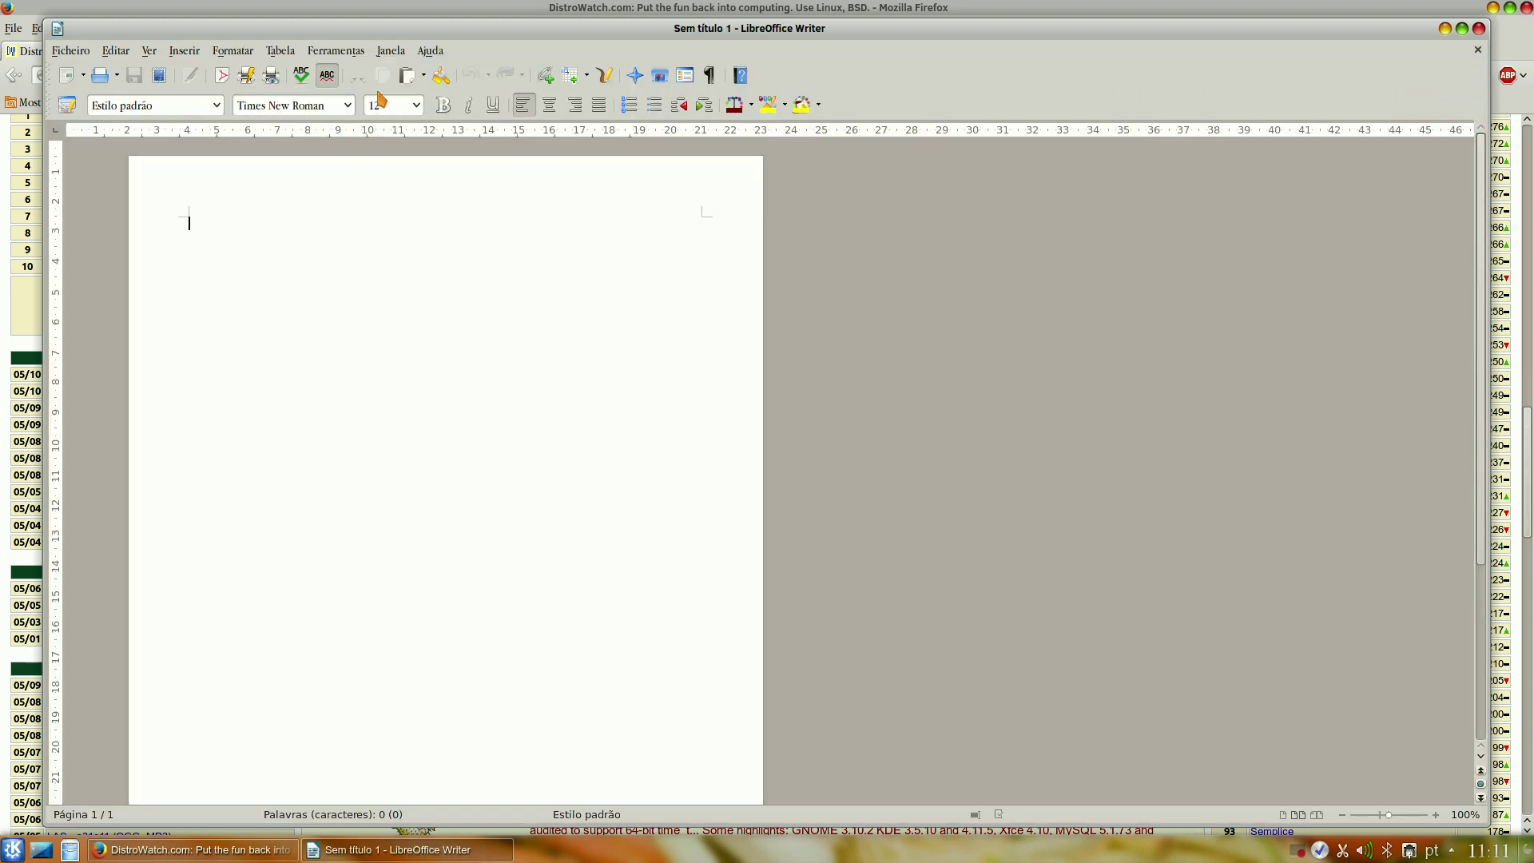
Step: Show the LibreOffice version information, and close both it and the blank Writer document
{"action": "left_click", "coordinate": [429, 50]}
{"action": "left_click", "coordinate": [455, 159]}
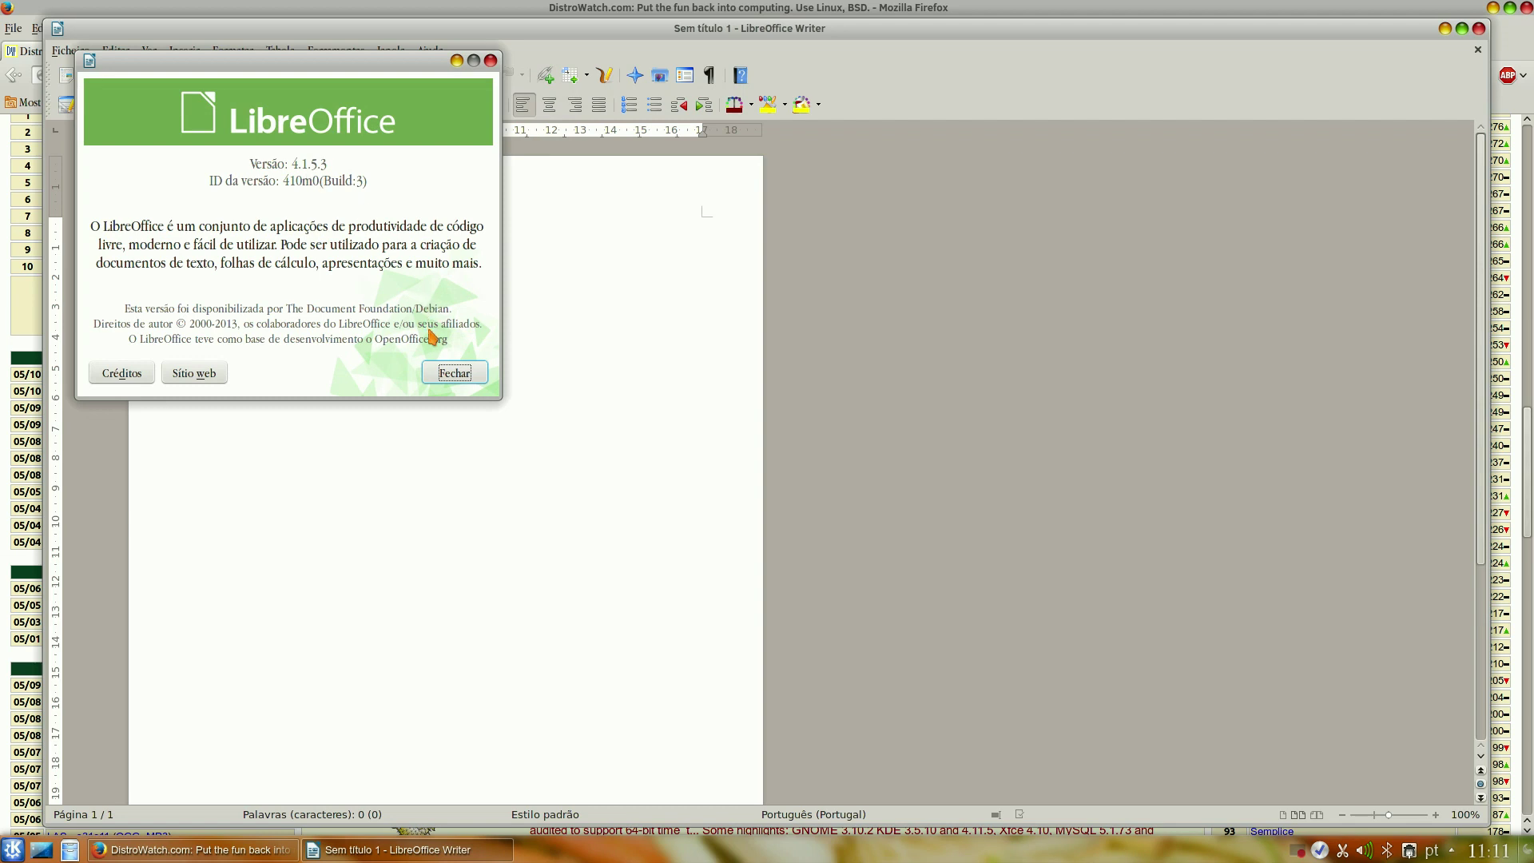
{"action": "left_click", "coordinate": [454, 373]}
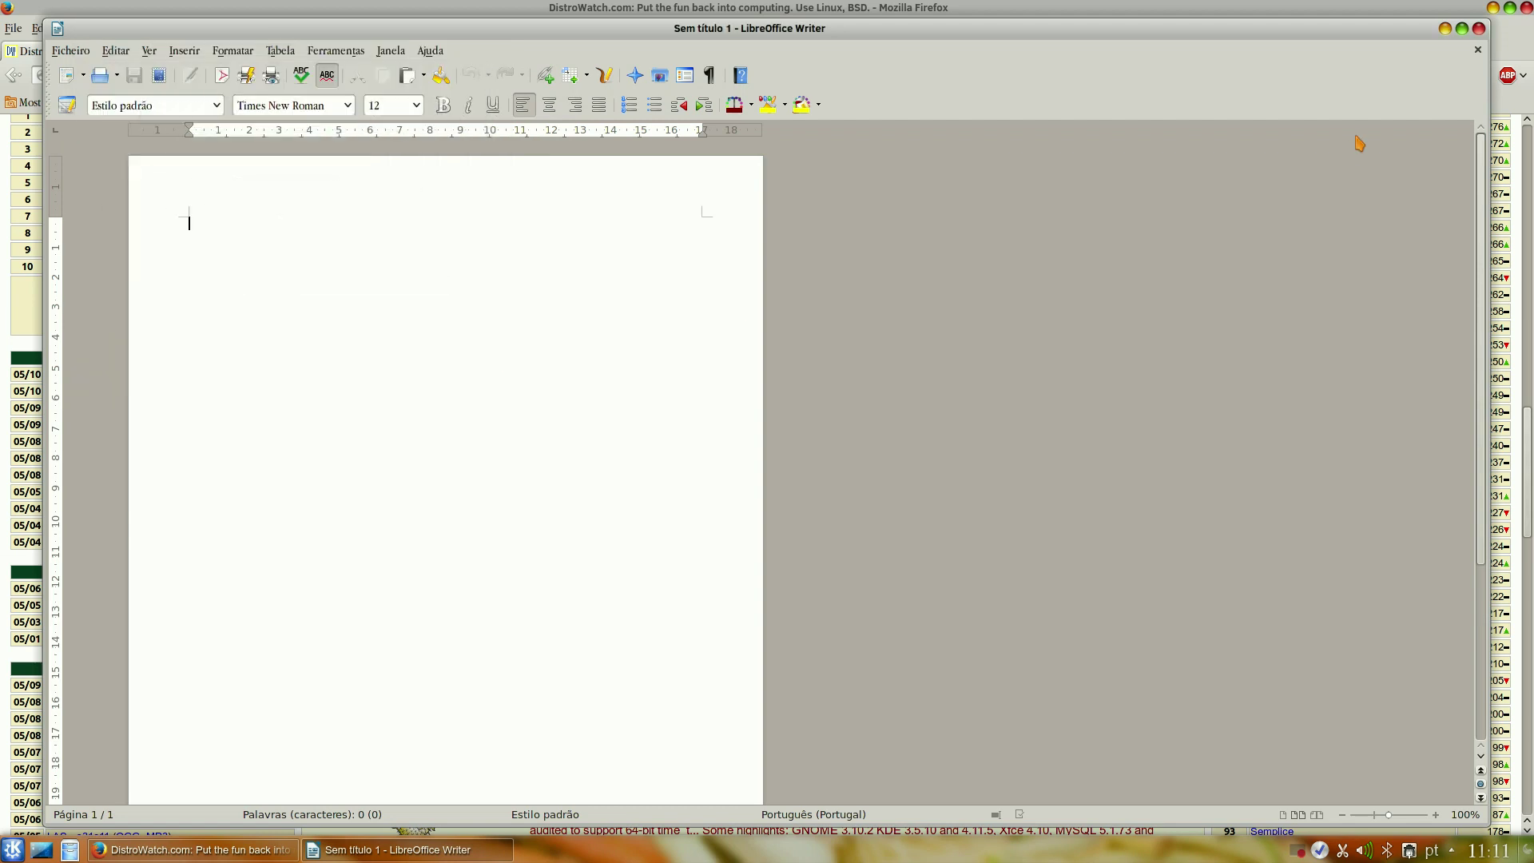
{"action": "left_click", "coordinate": [1478, 28]}
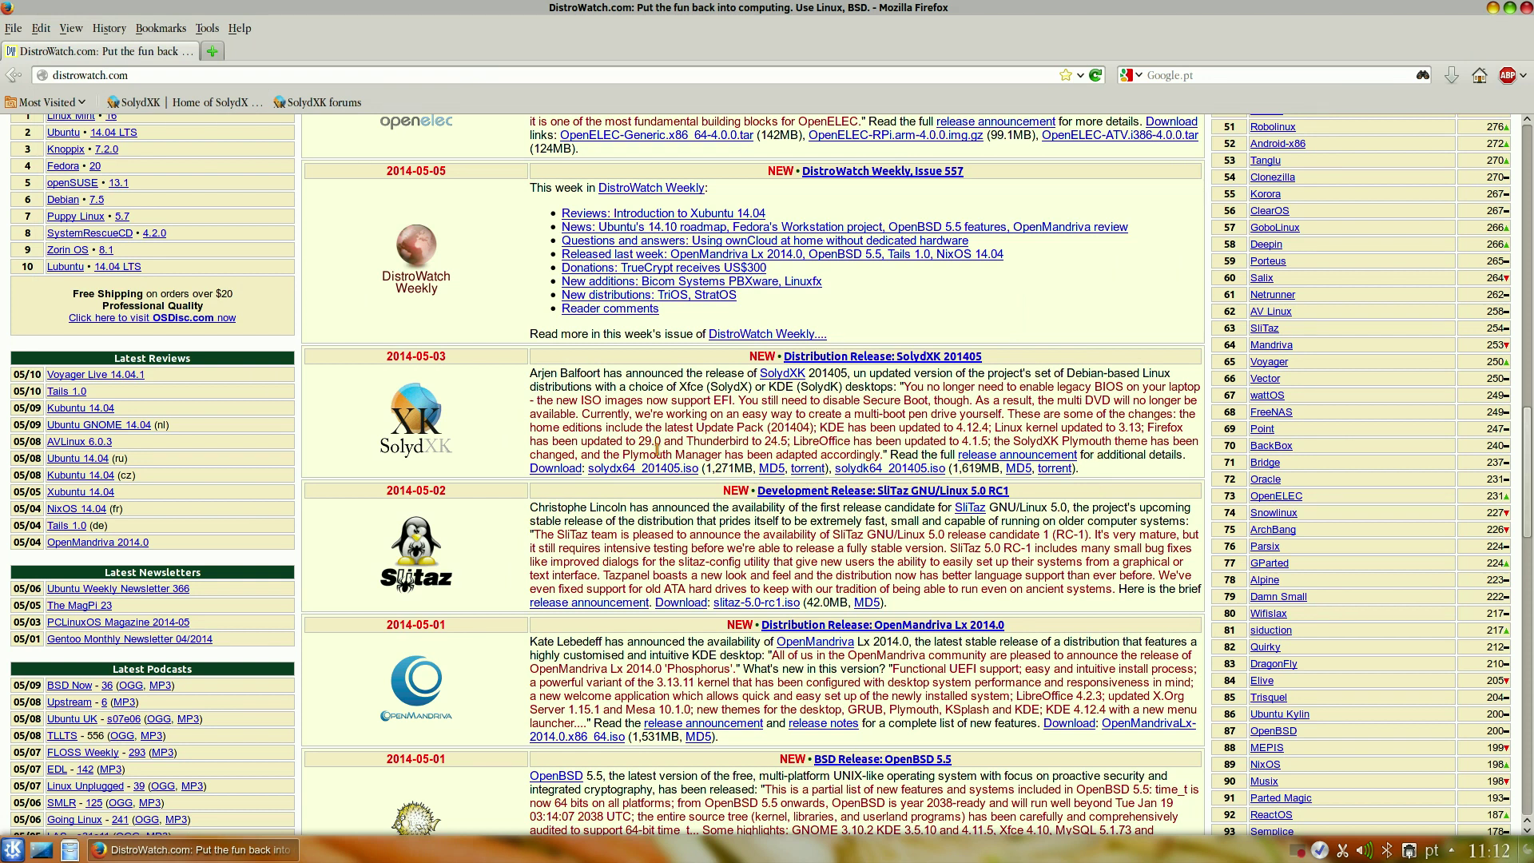
Step: Find Mozilla Thunderbird Mail/News among the installed applications by searching for thu, and launch it
{"action": "left_click", "coordinate": [13, 848]}
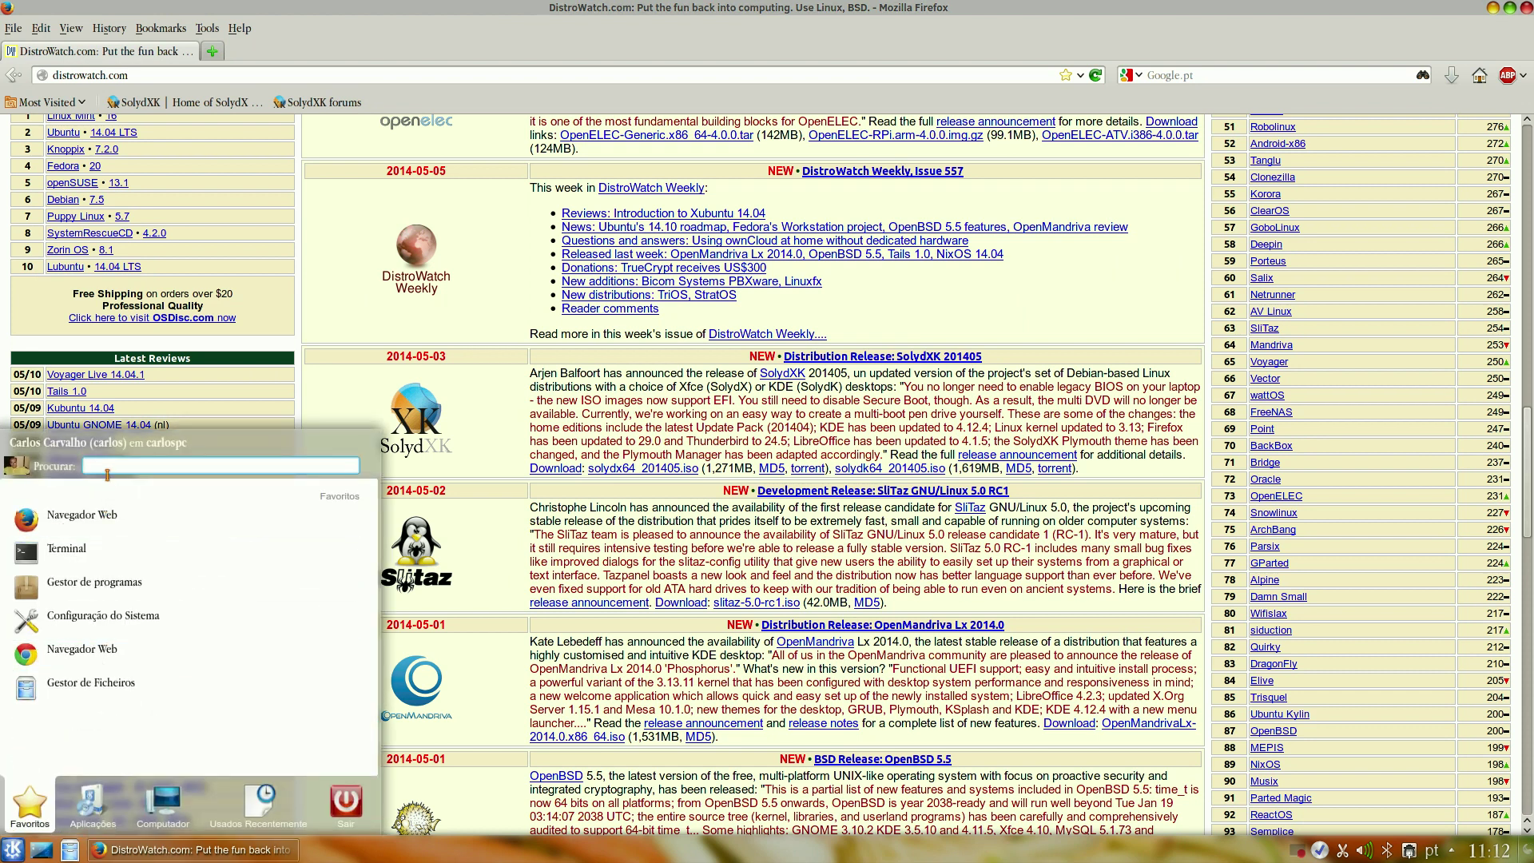
{"action": "type", "text": "thu"}
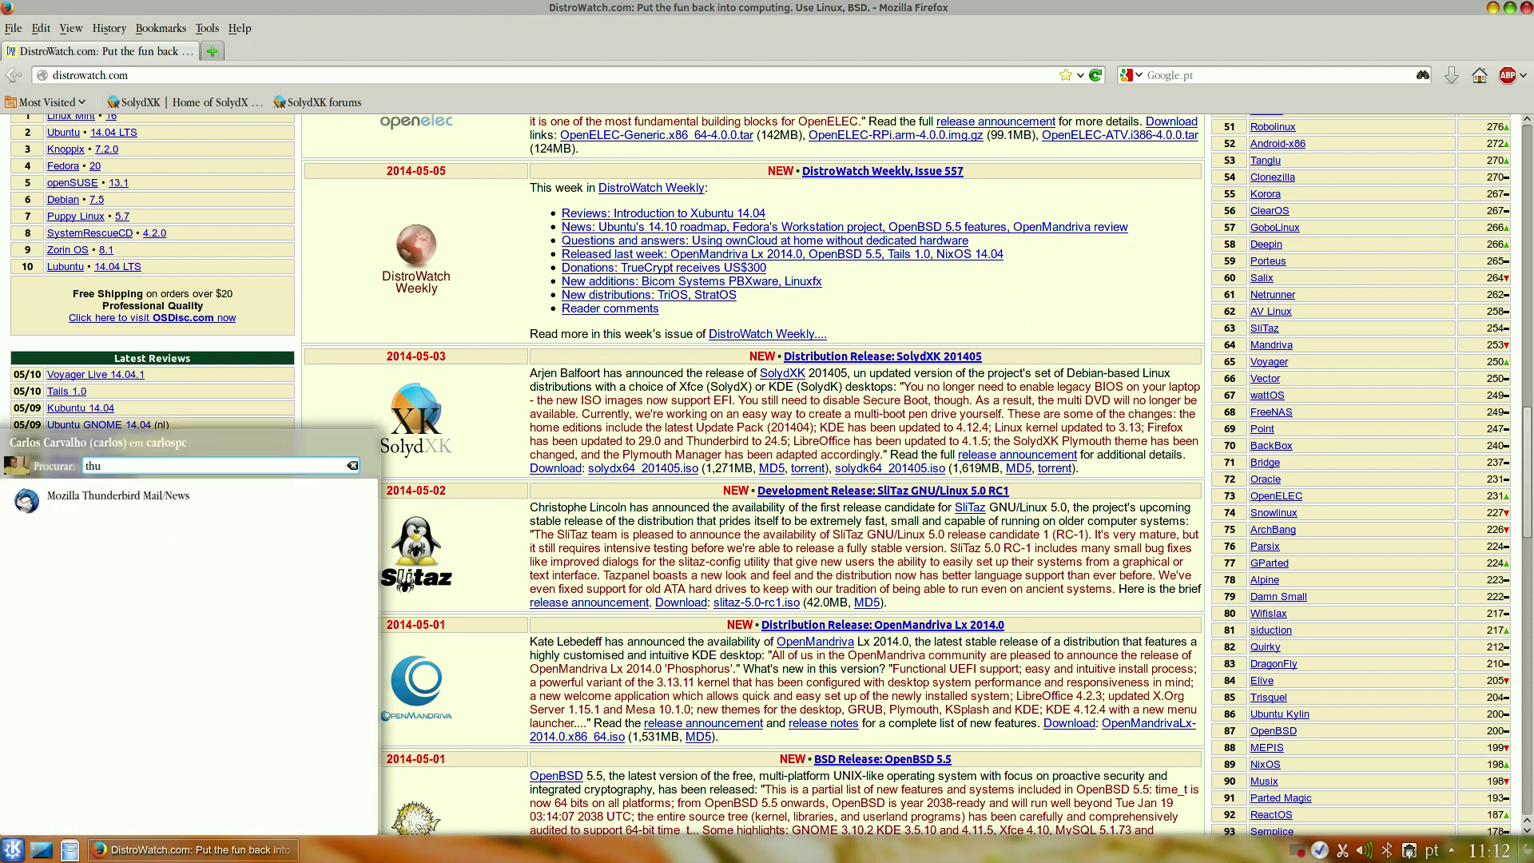
{"action": "left_click", "coordinate": [52, 497]}
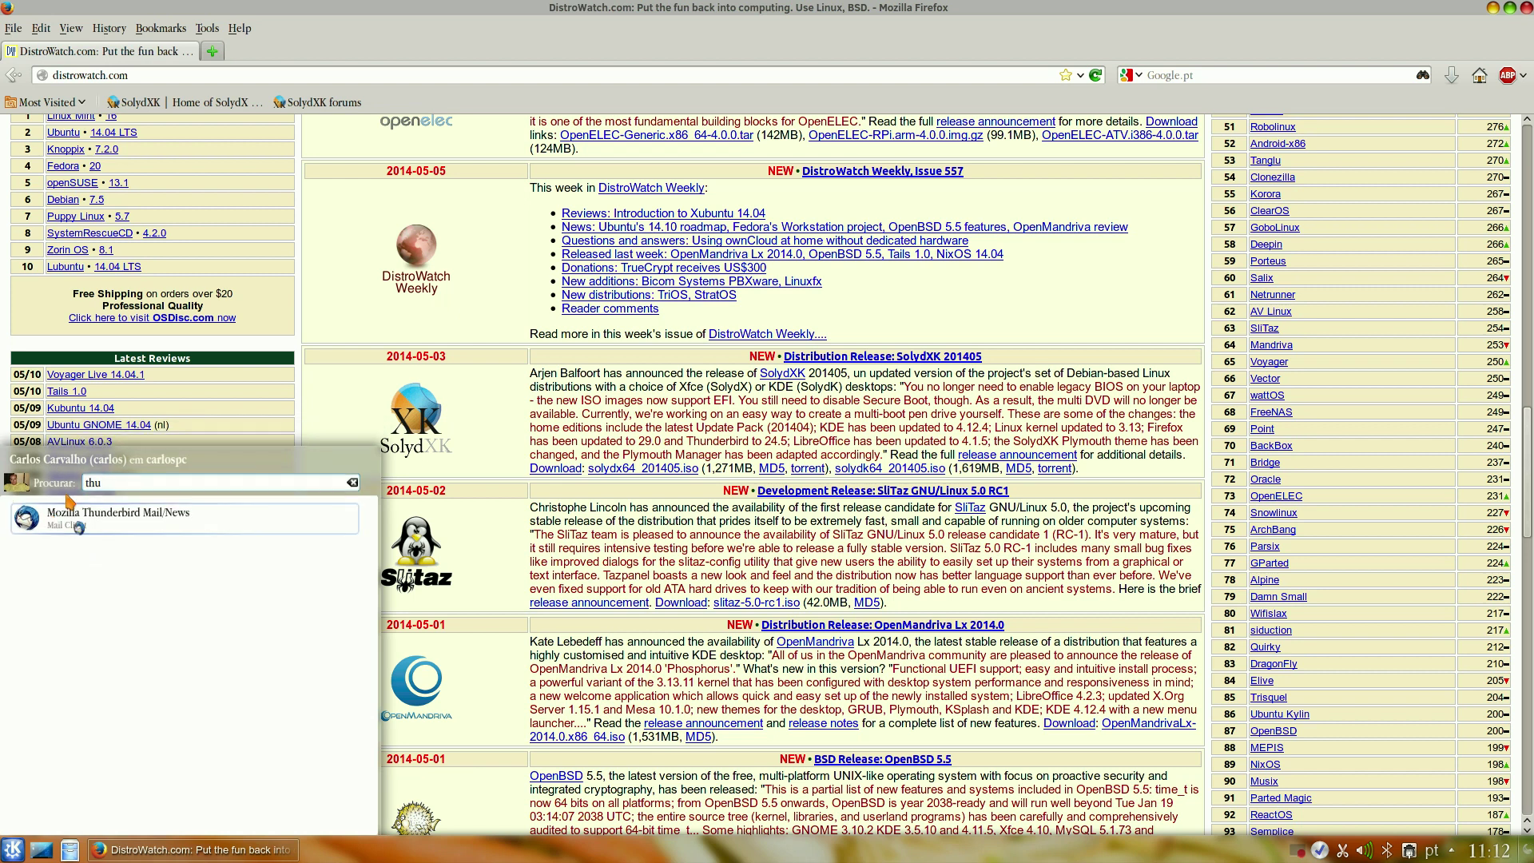